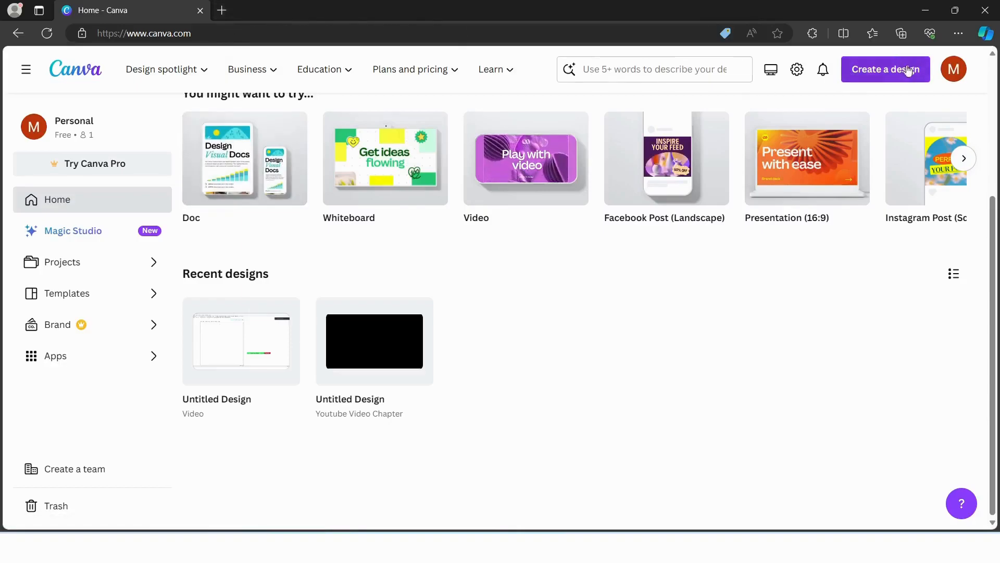
Create a new blank design of the video type
click(863, 79)
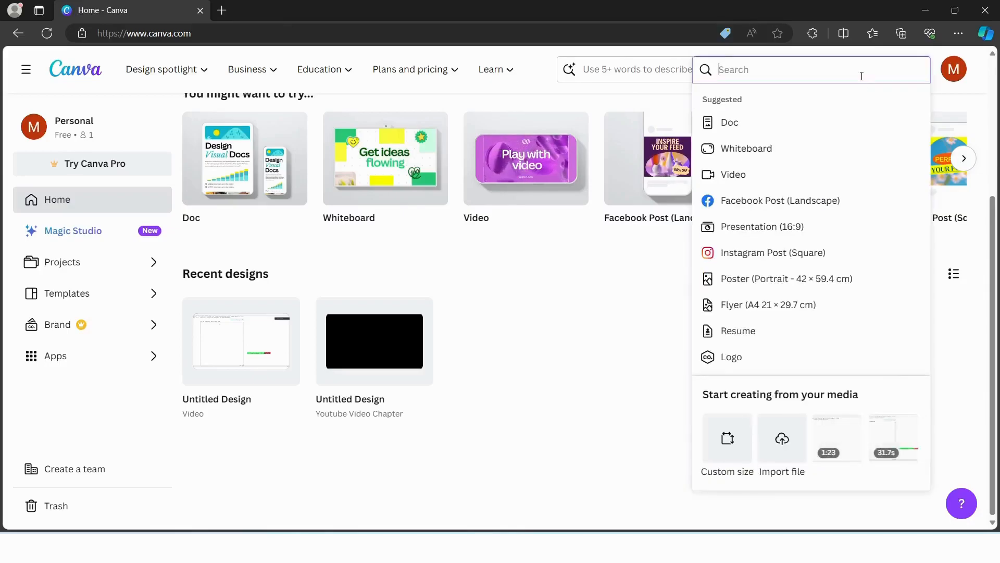
text(video)
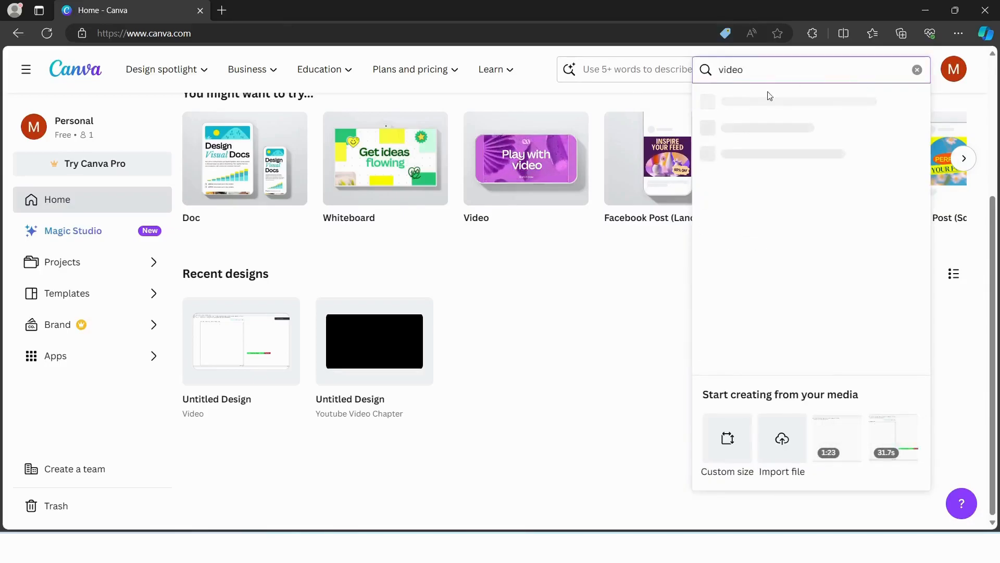
click(744, 103)
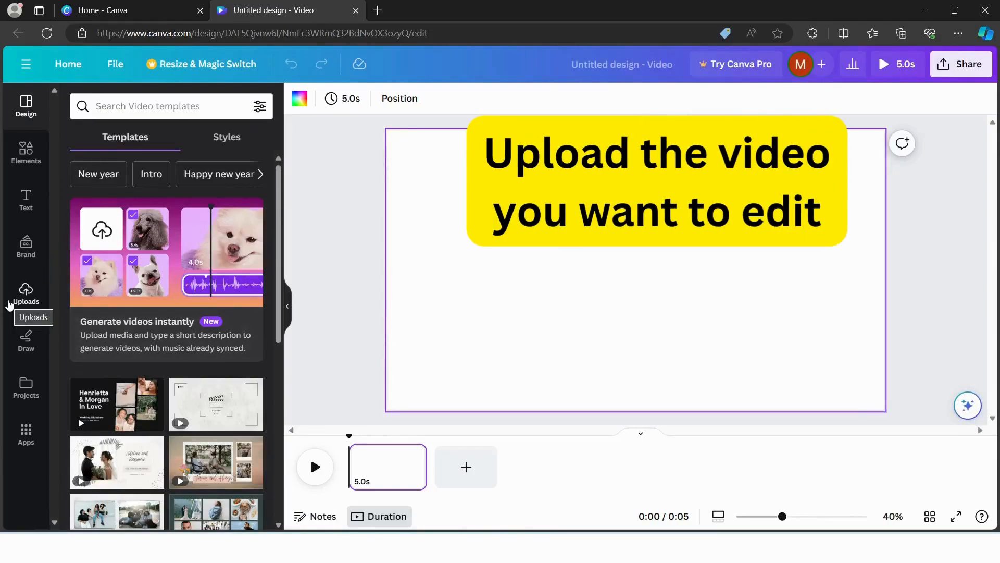
Add the previously uploaded 1:23 video to the blank page and pause its playback
click(9, 306)
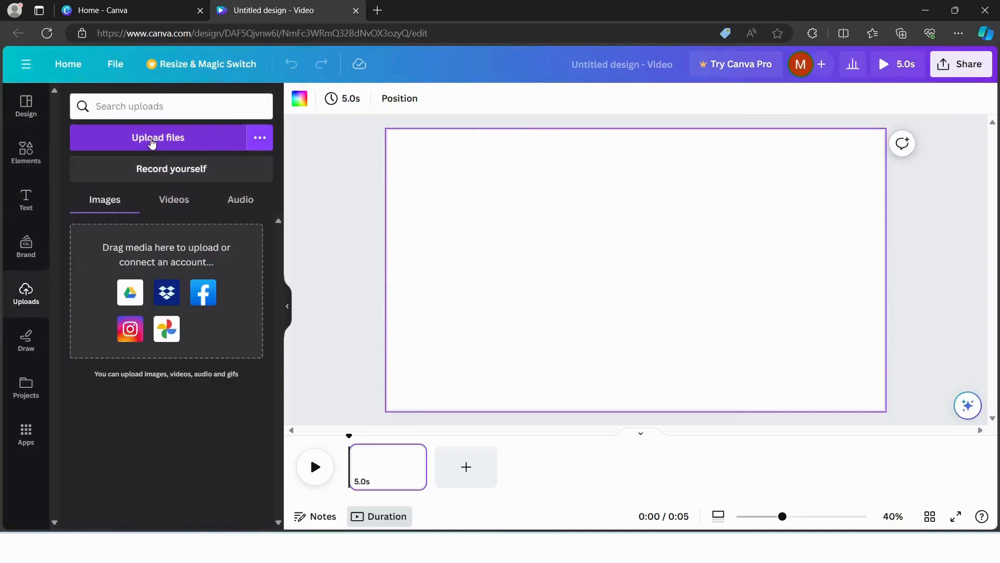
click(152, 142)
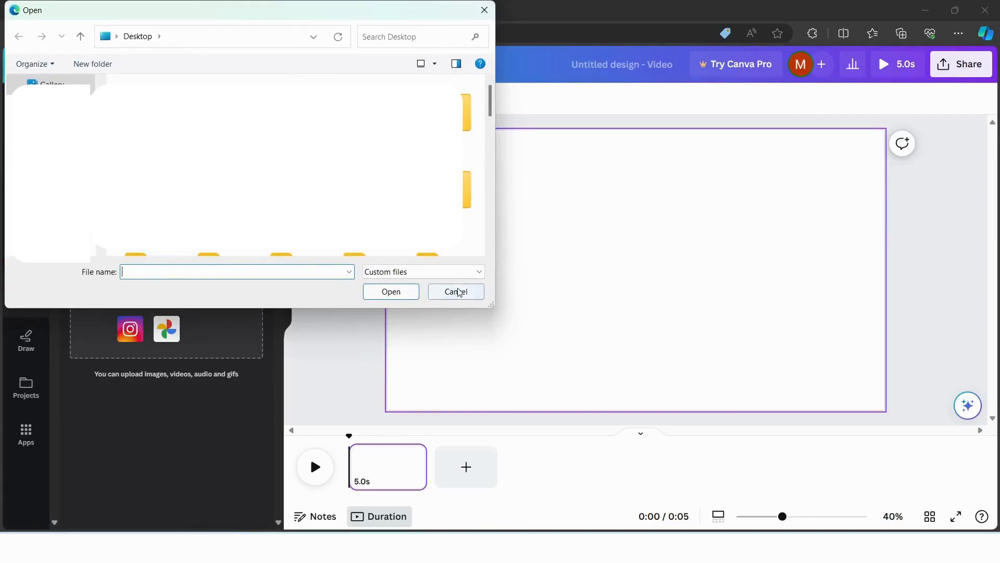
click(456, 291)
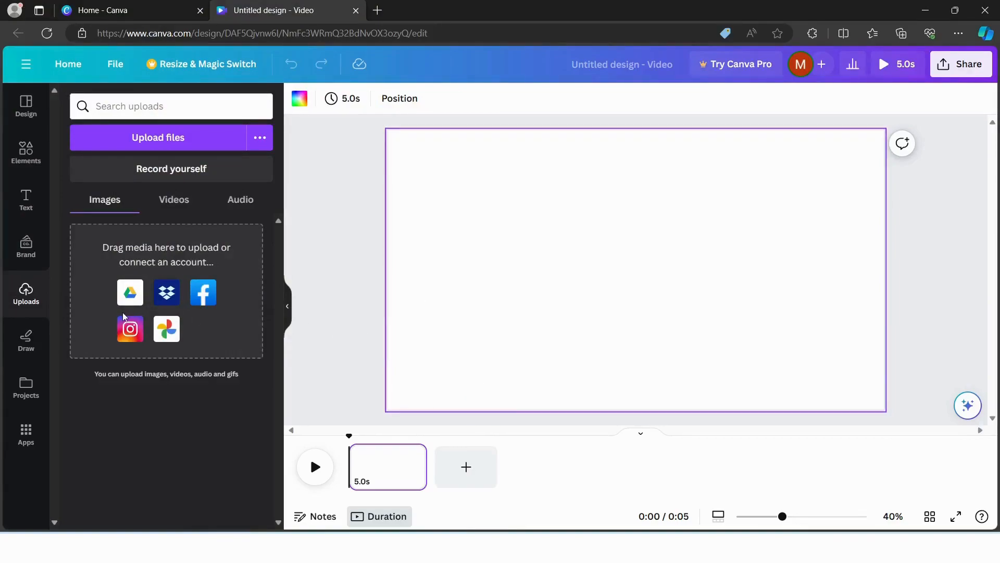
click(169, 204)
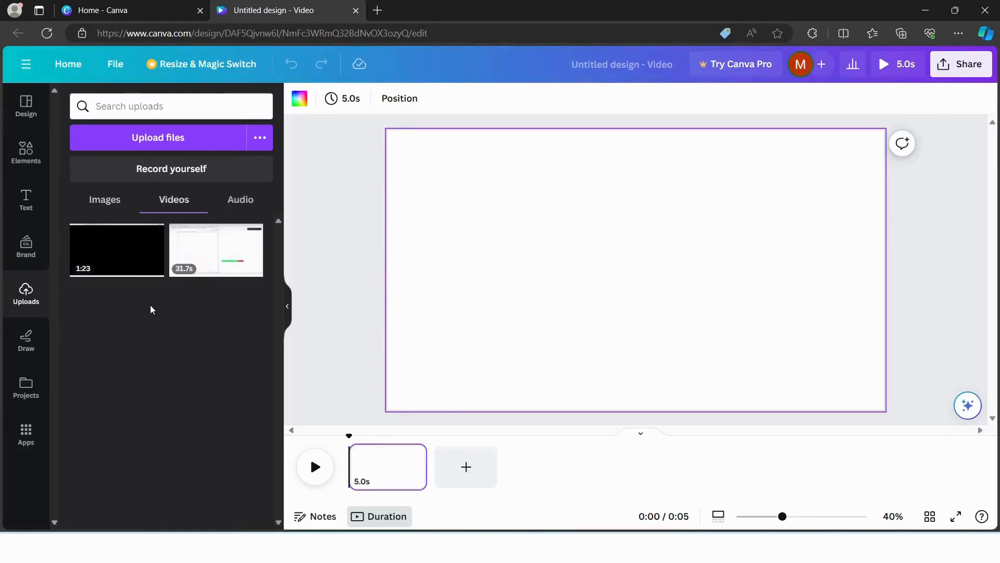
click(82, 254)
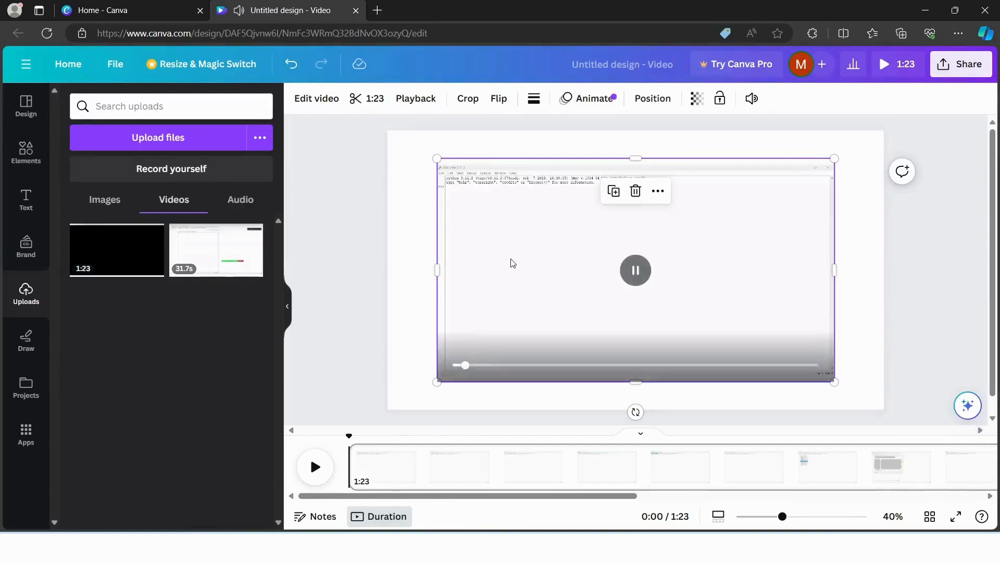
click(645, 273)
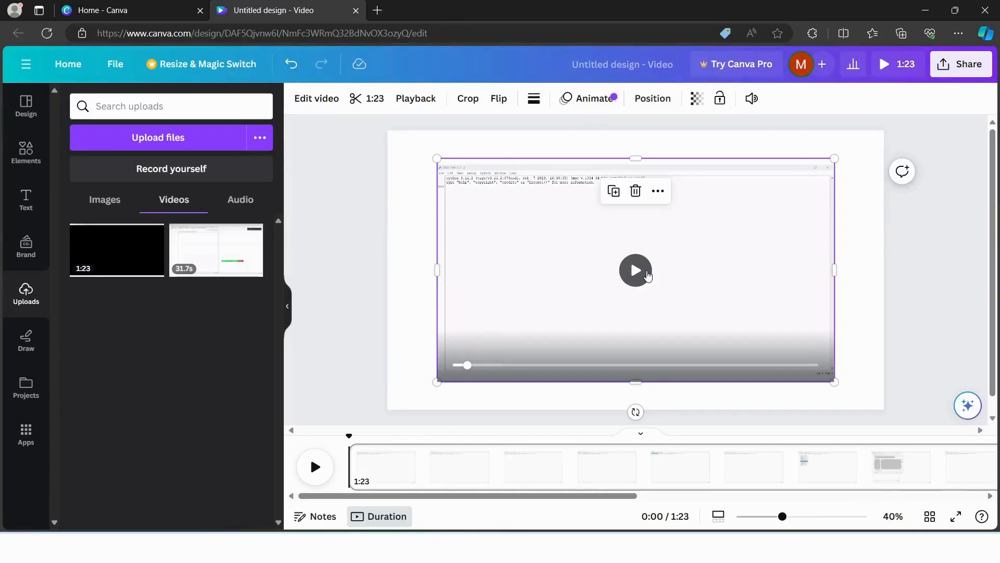
Move the video to the page's upper-left corner and set it as the page background
click(407, 264)
click(491, 257)
drag(491, 257, 443, 234)
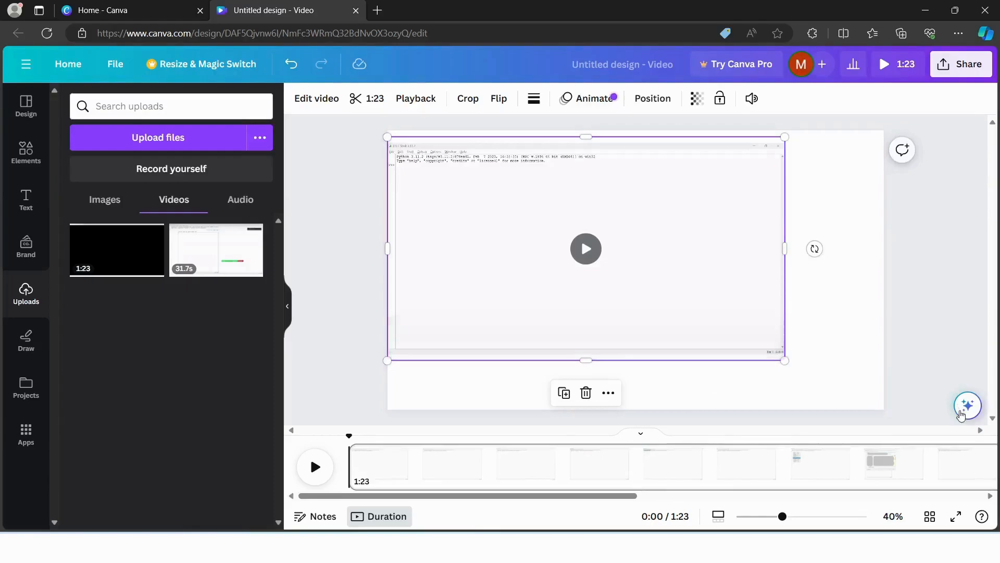
right_click(772, 281)
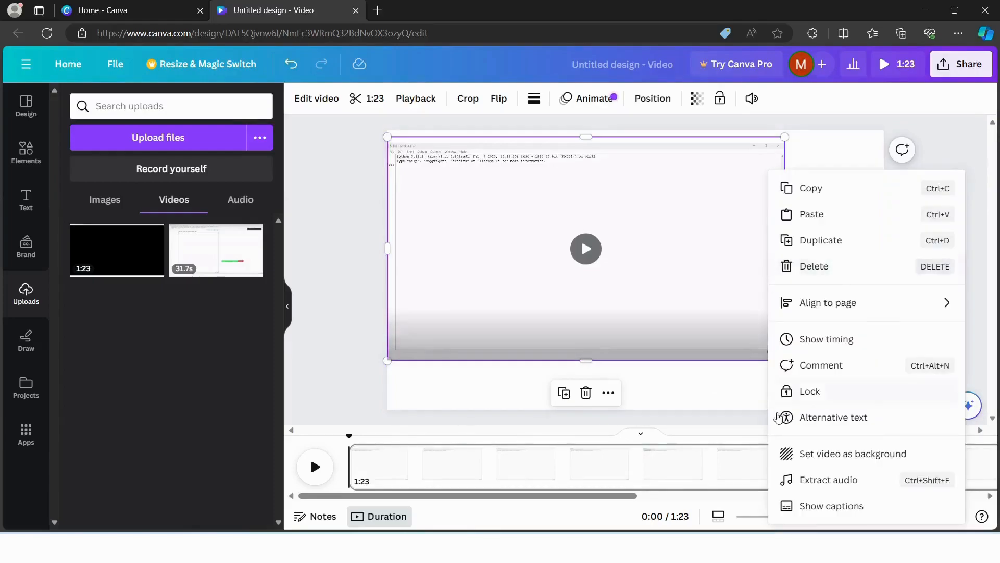
click(787, 454)
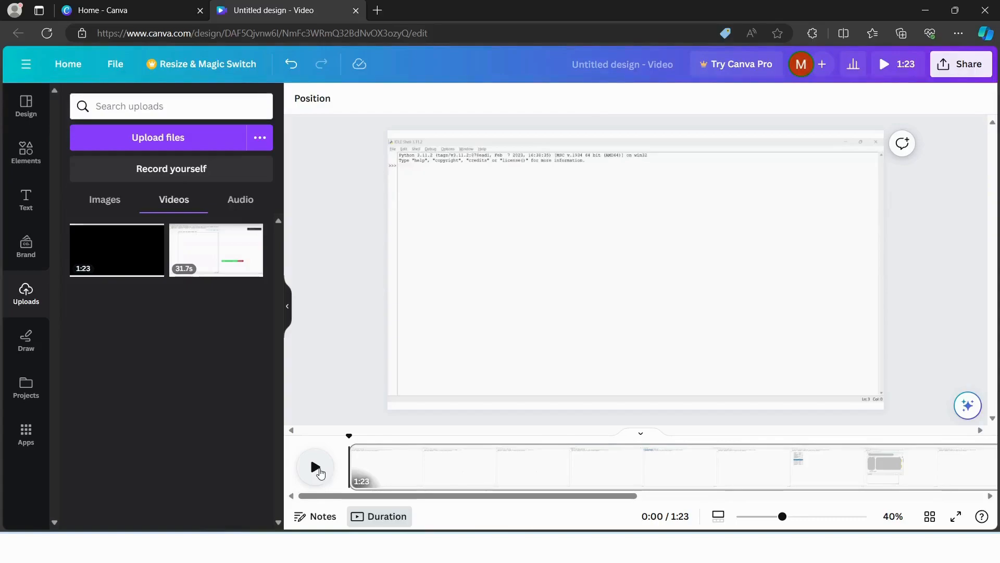
Preview the video's opening seconds and split the page at about 4.7 seconds
click(317, 468)
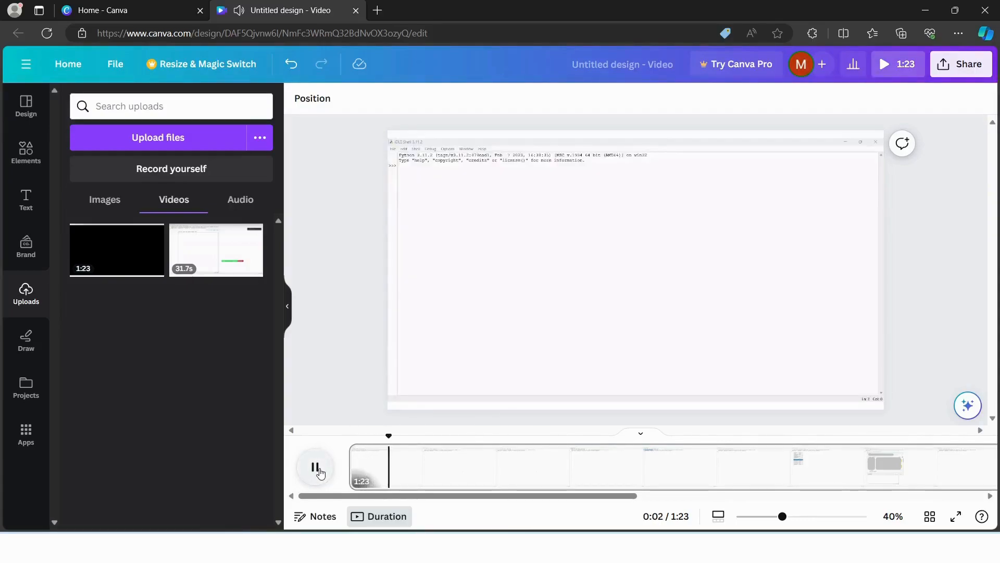
click(316, 467)
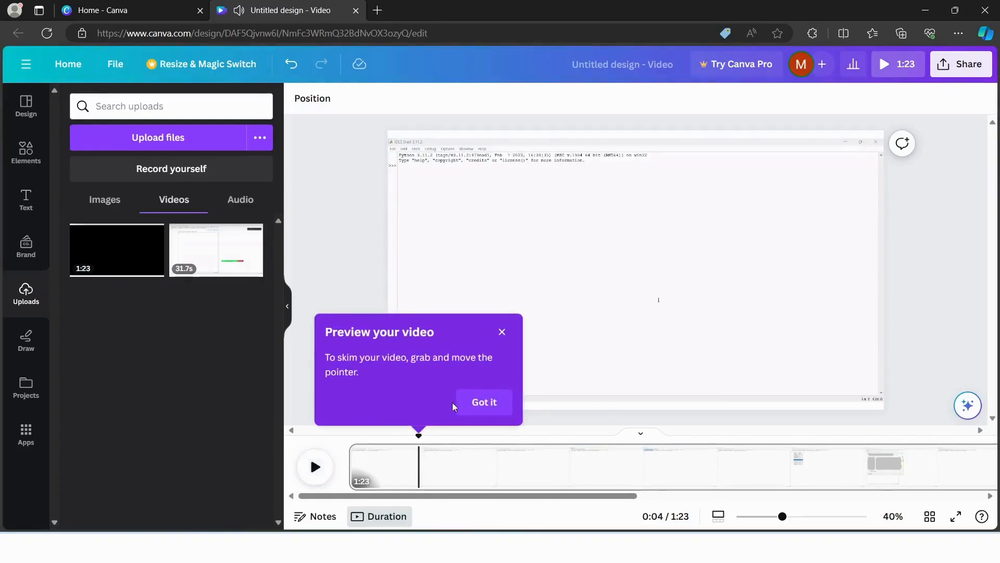
click(492, 405)
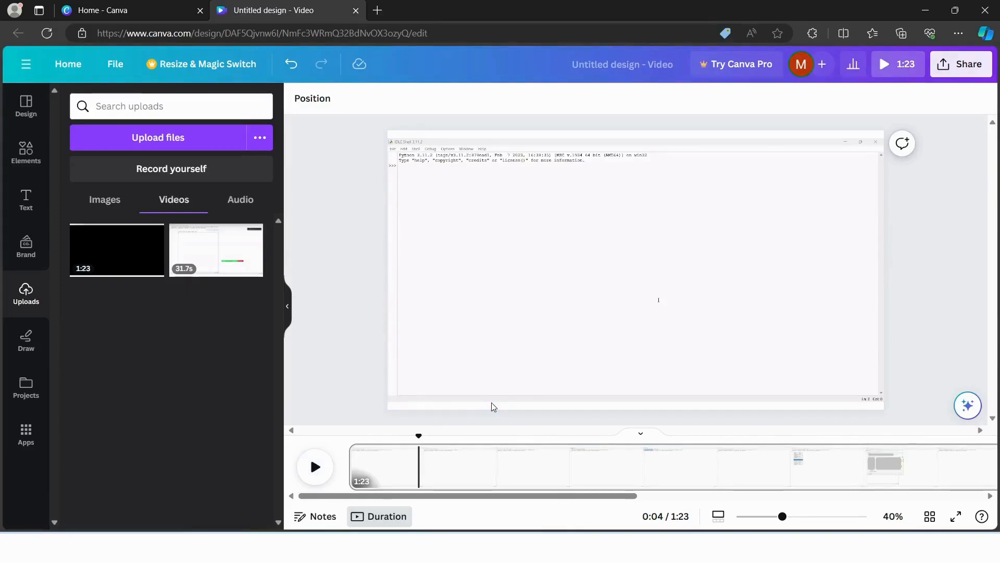
click(314, 470)
click(315, 467)
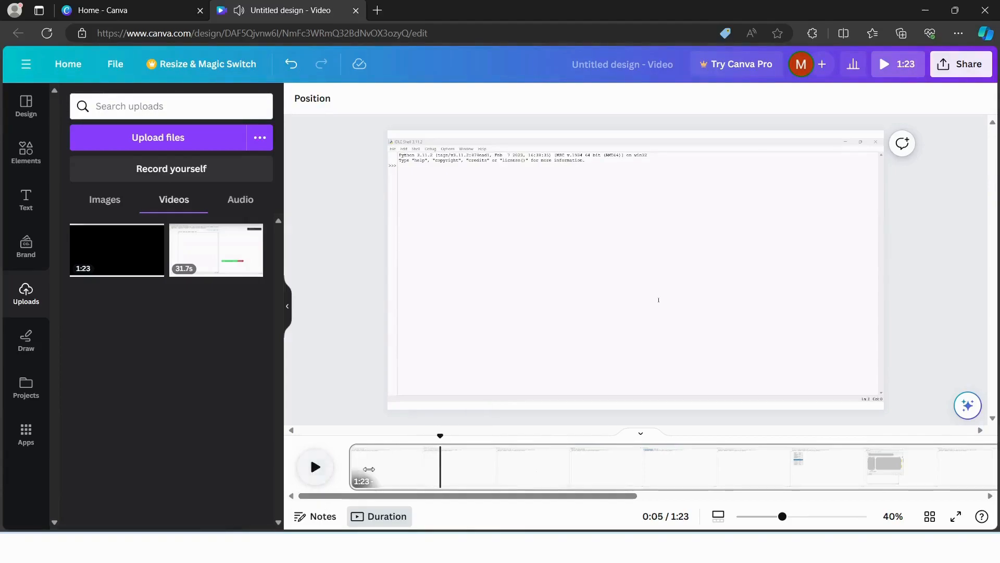
drag(437, 436, 421, 441)
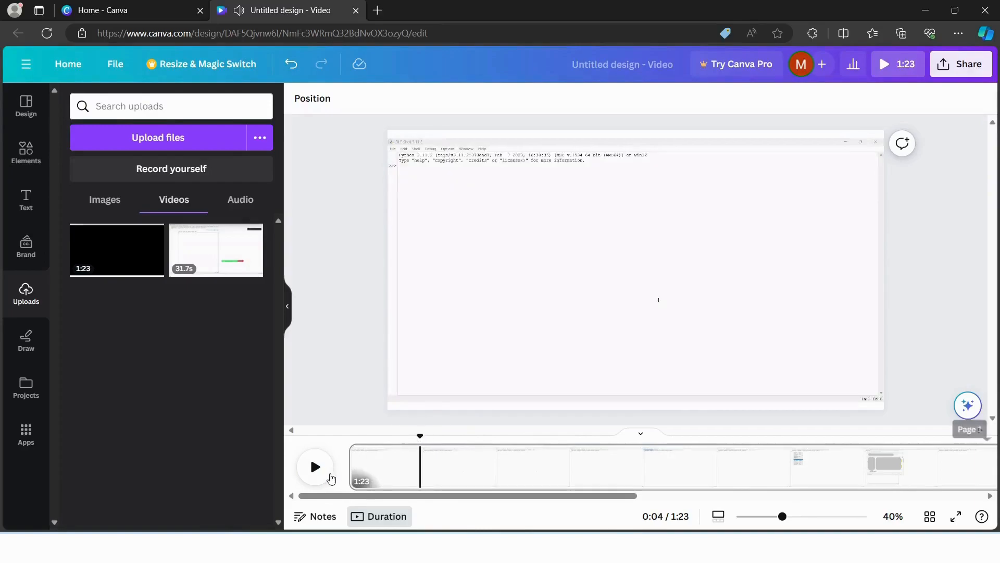
click(315, 468)
click(317, 471)
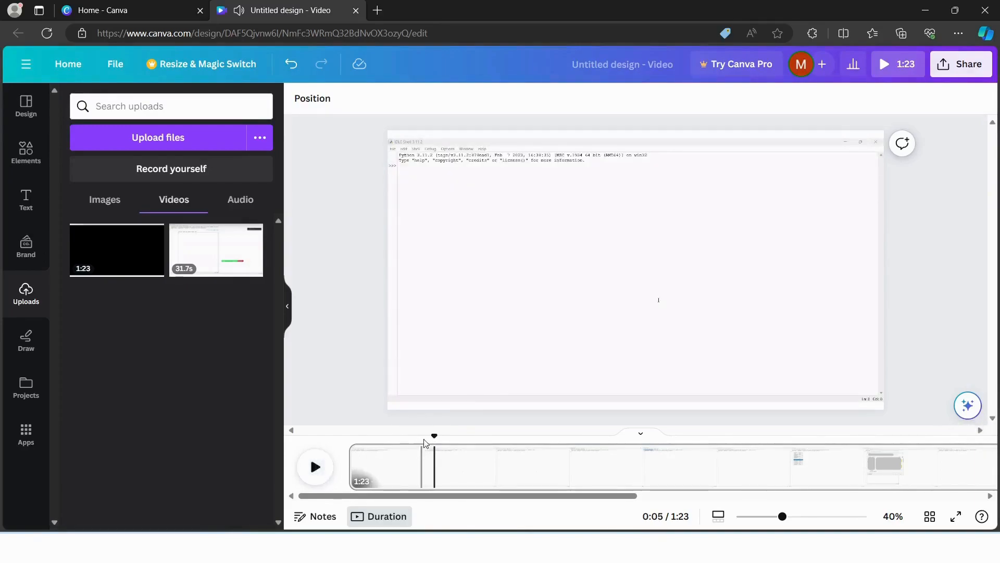
drag(434, 437, 423, 438)
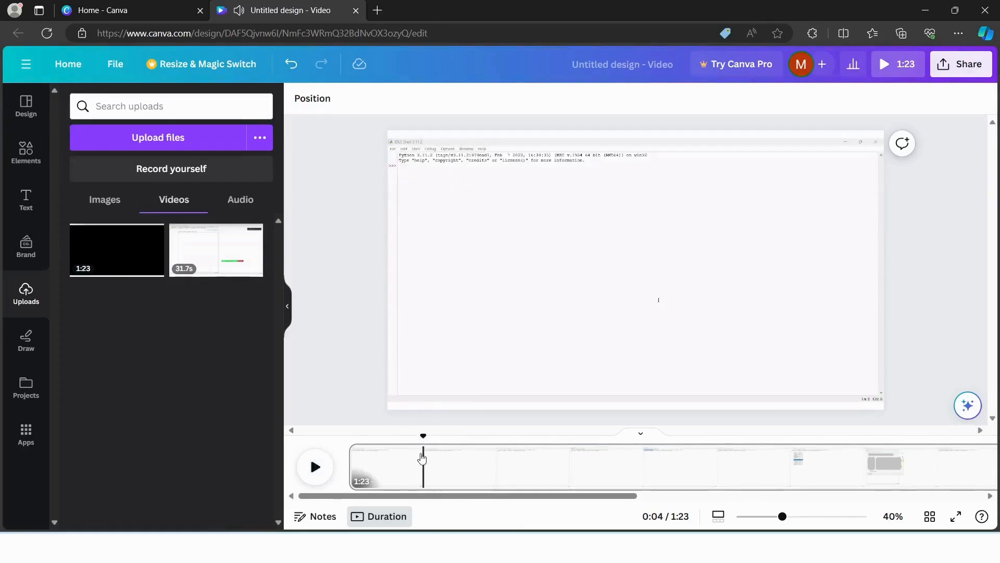
right_click(417, 467)
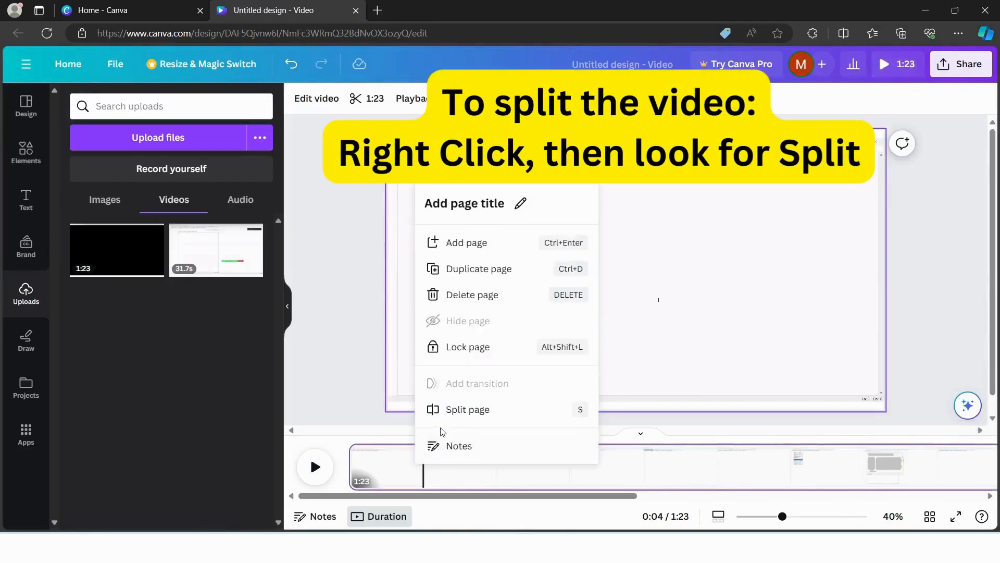
click(446, 413)
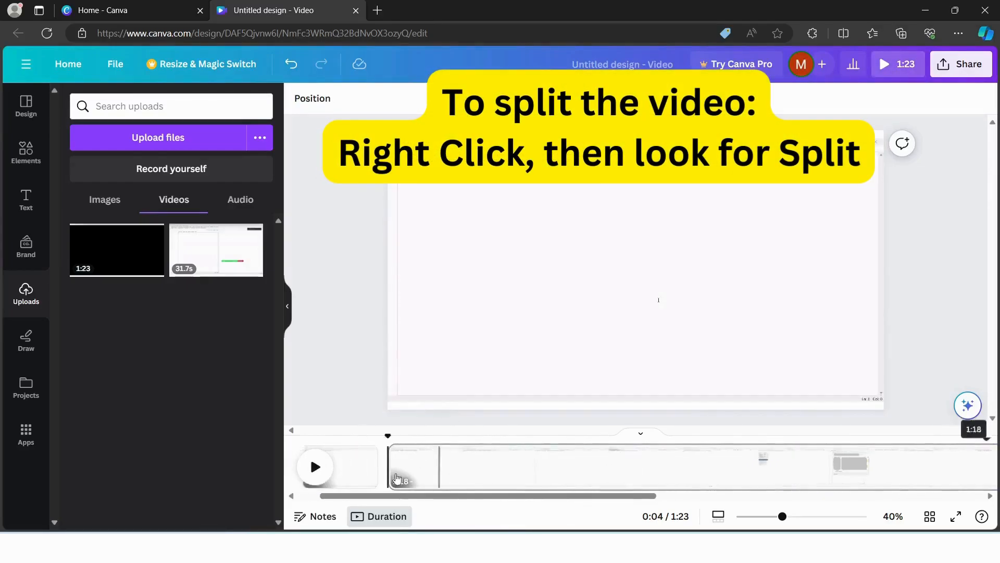
Delete the 4.7-second segment at the start of the video
right_click(388, 476)
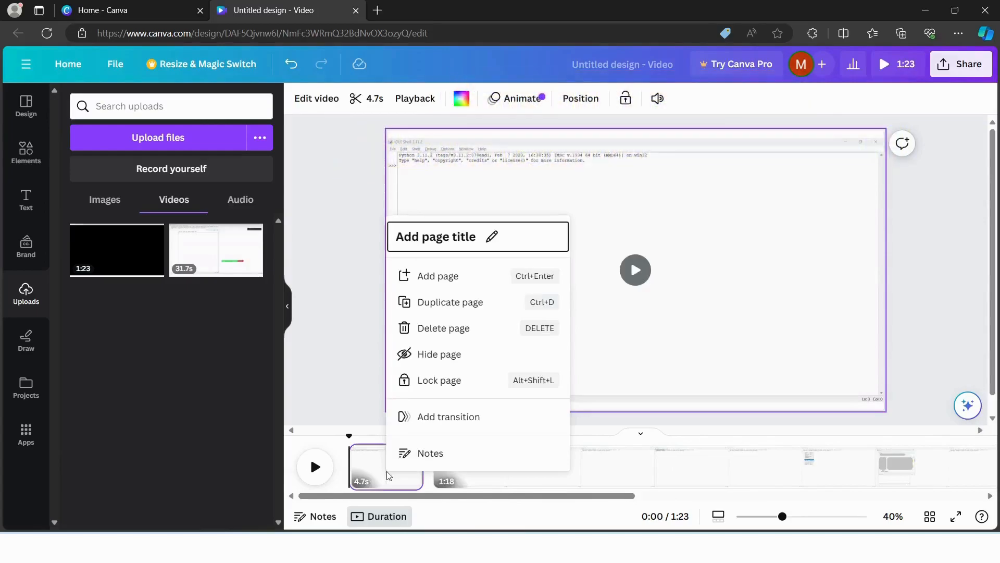
right_click(382, 470)
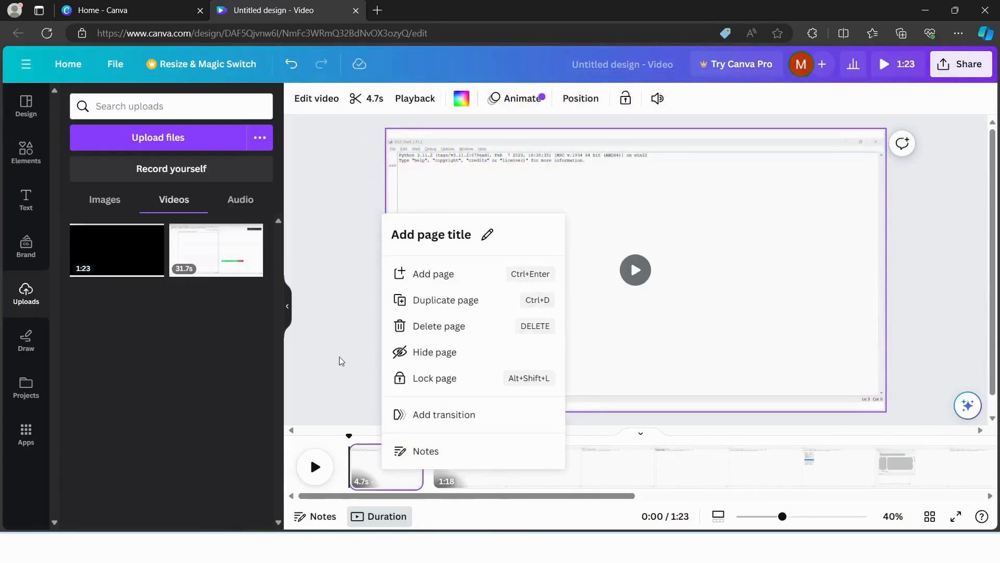
key(Escape)
key(Delete)
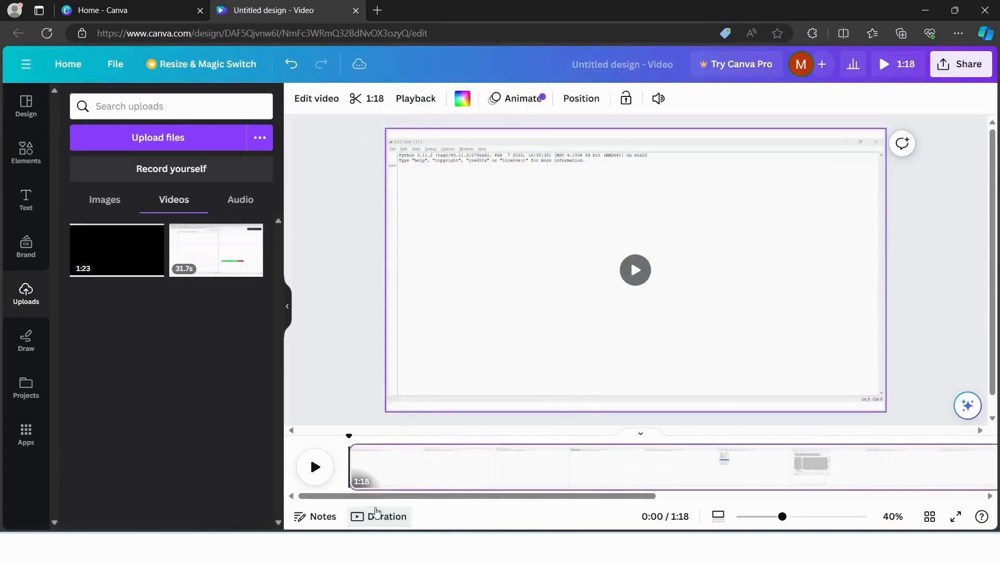
Preview the start of the trimmed video, then add a blank page and place it before the video in the timeline
click(311, 470)
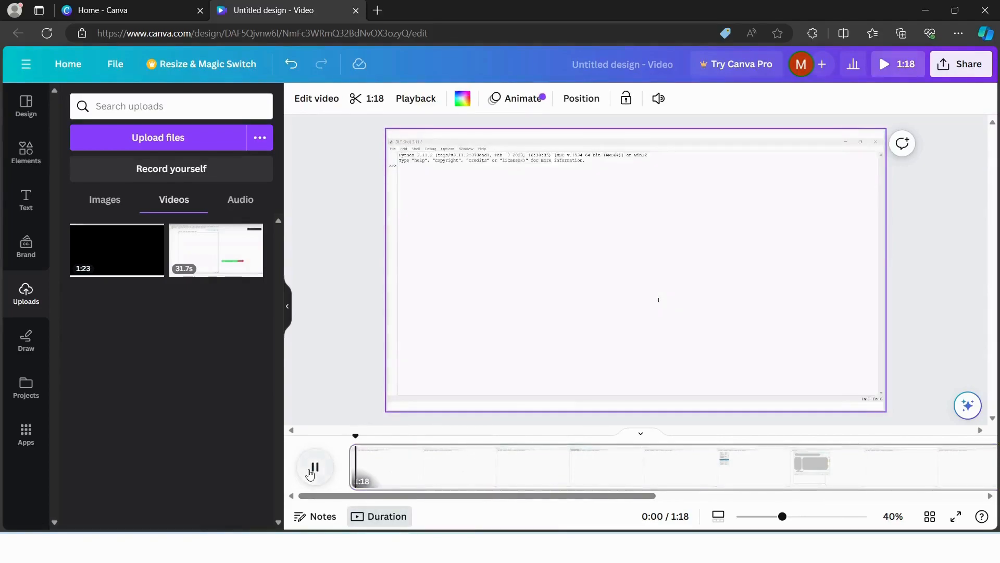
click(311, 471)
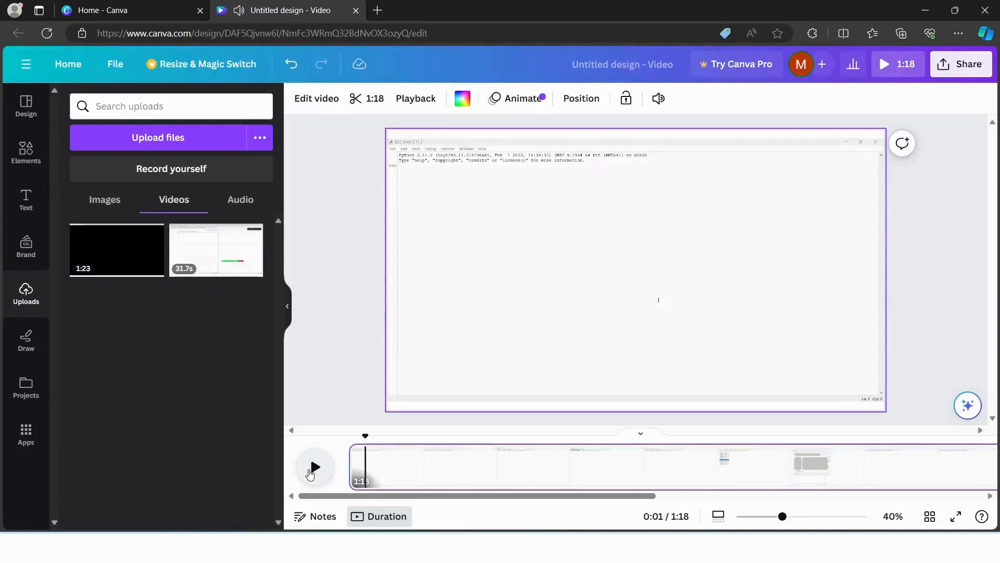
drag(367, 436, 349, 436)
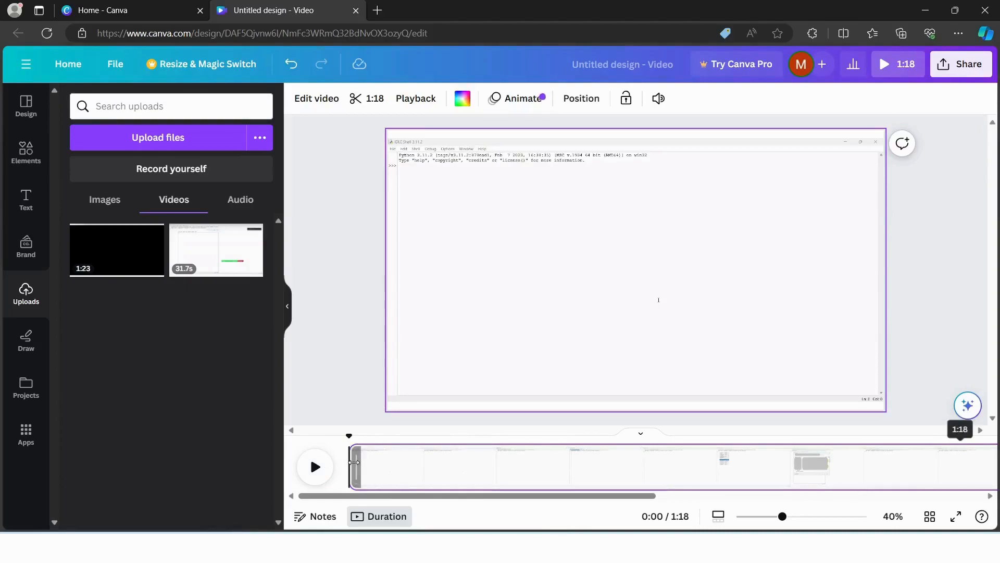
right_click(366, 468)
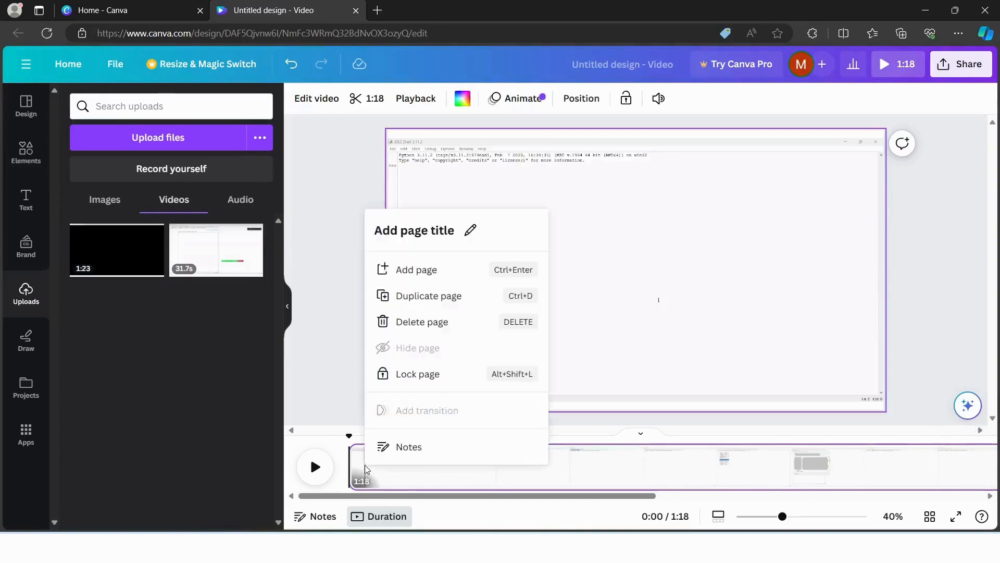
click(399, 269)
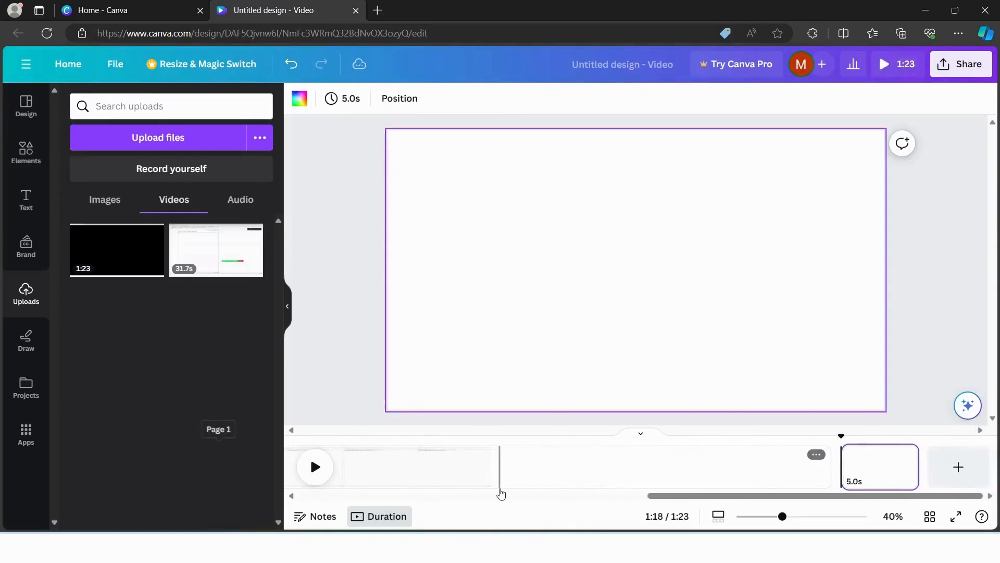
drag(864, 472, 632, 469)
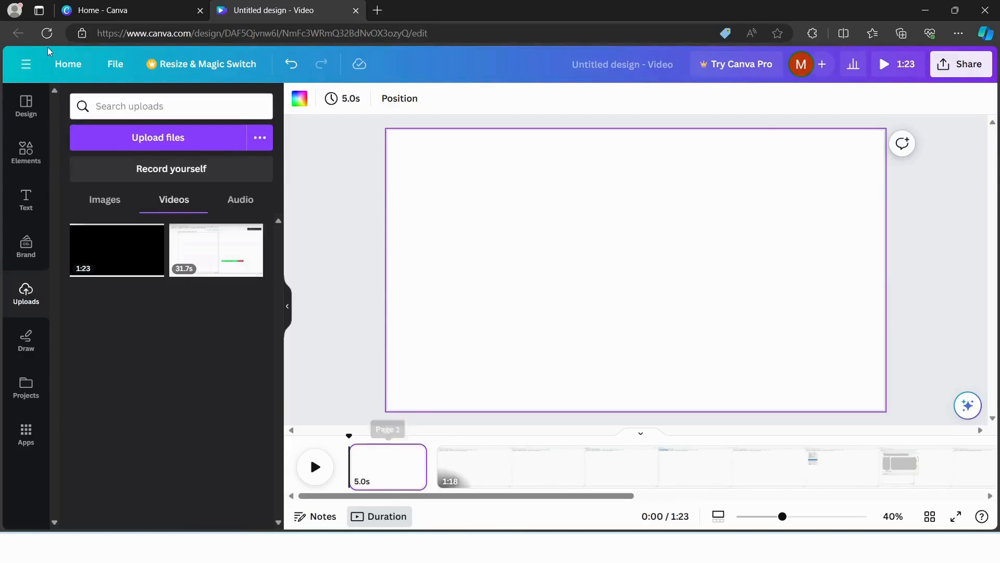
Search the video templates for "opening slide for programming" and apply the "New programming course" template to the blank first page
click(19, 110)
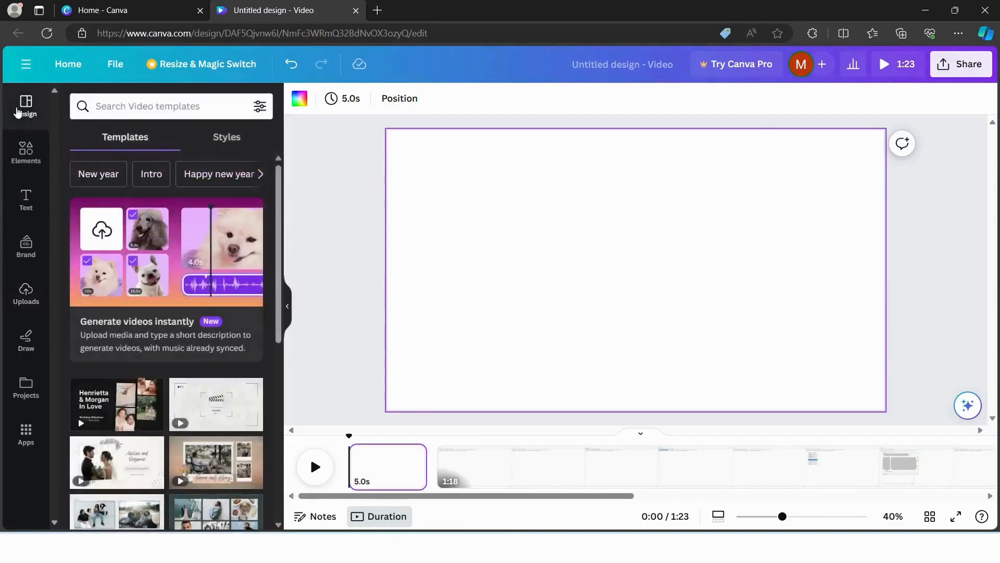
click(138, 106)
text(sl)
key(BackSpace)
key(BackSpace)
text(opening slide)
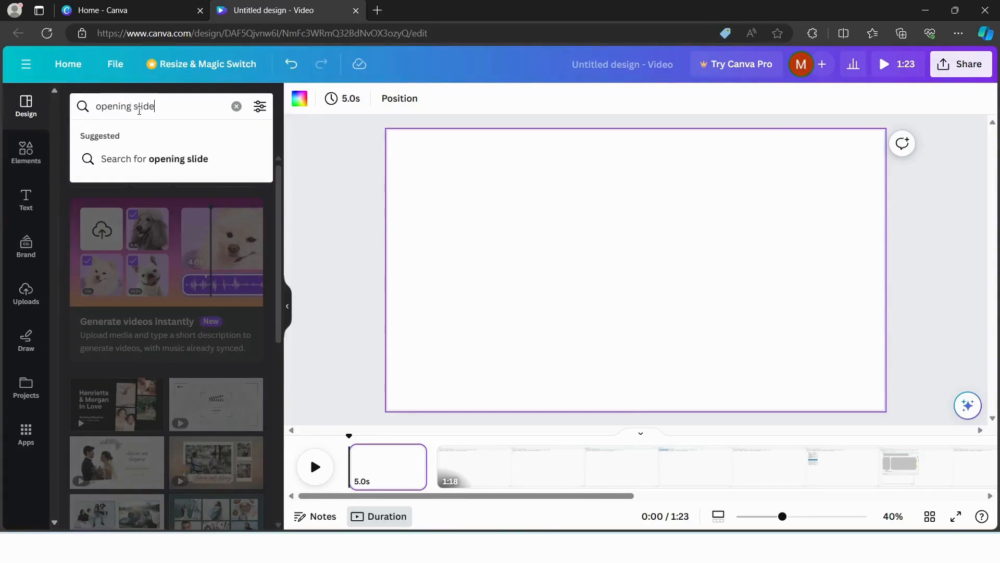
text( for programming)
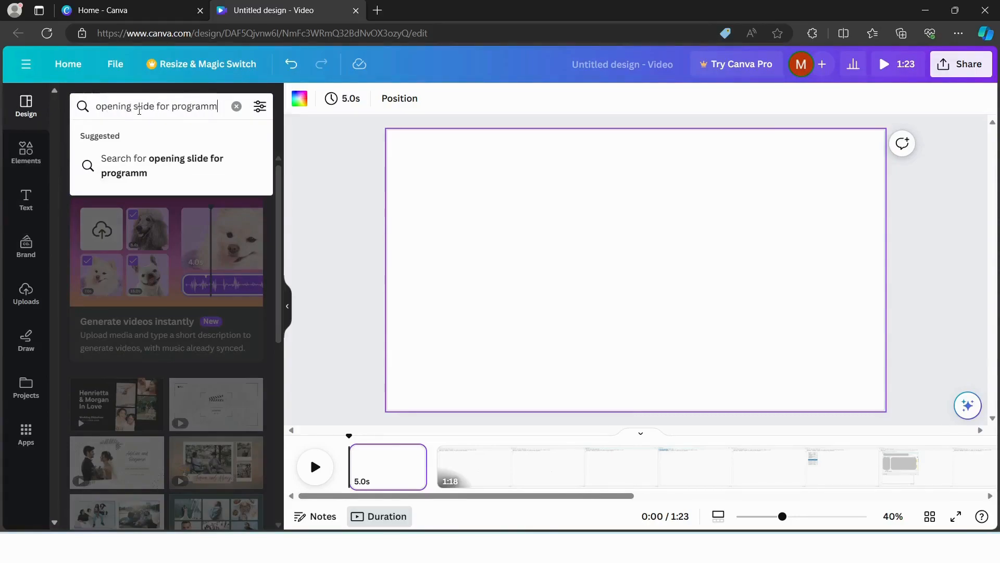
key(Return)
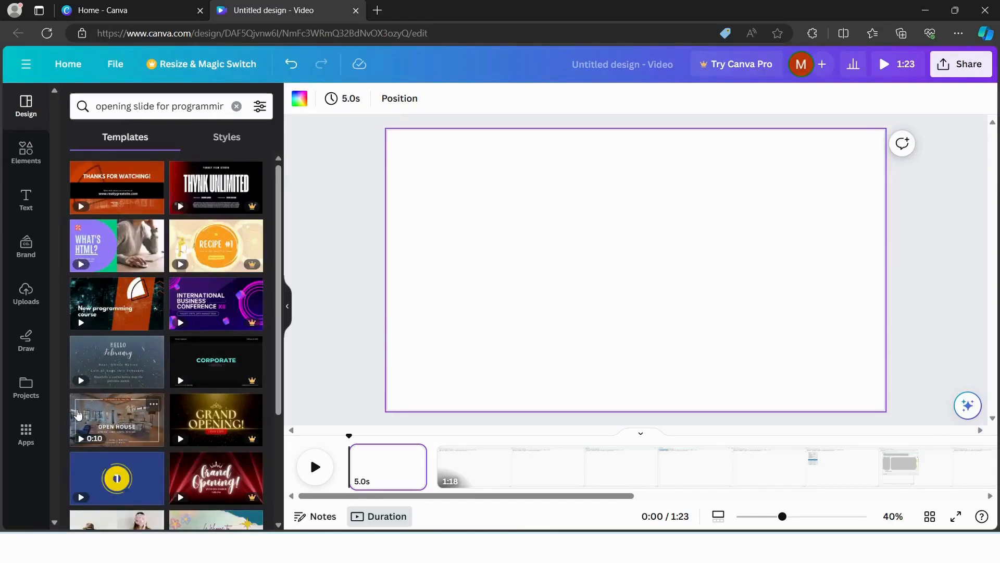
click(99, 297)
click(406, 319)
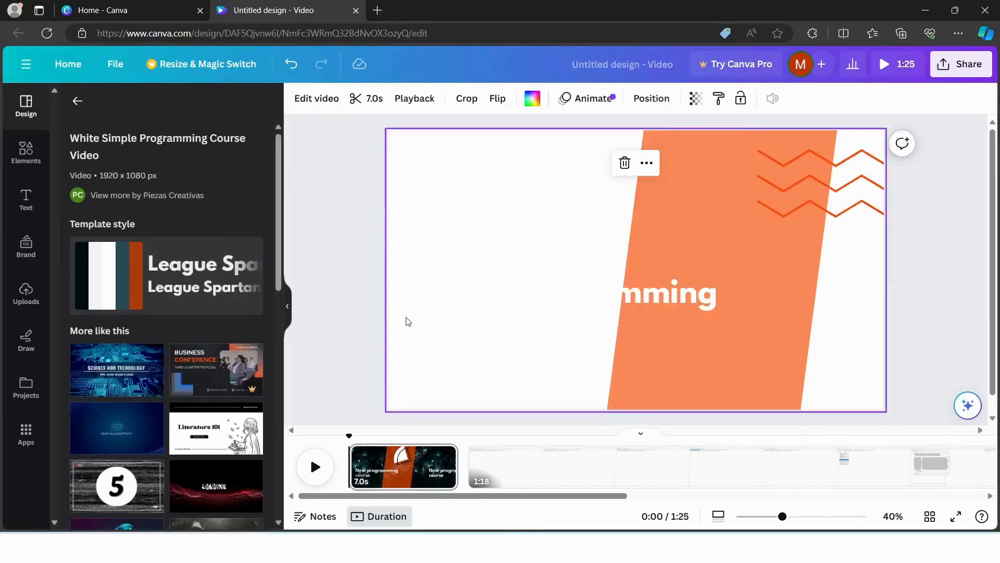
Replace the opening slide's title with "Python Strings" and narrow its text box to fit the text more closely
click(470, 325)
click(470, 312)
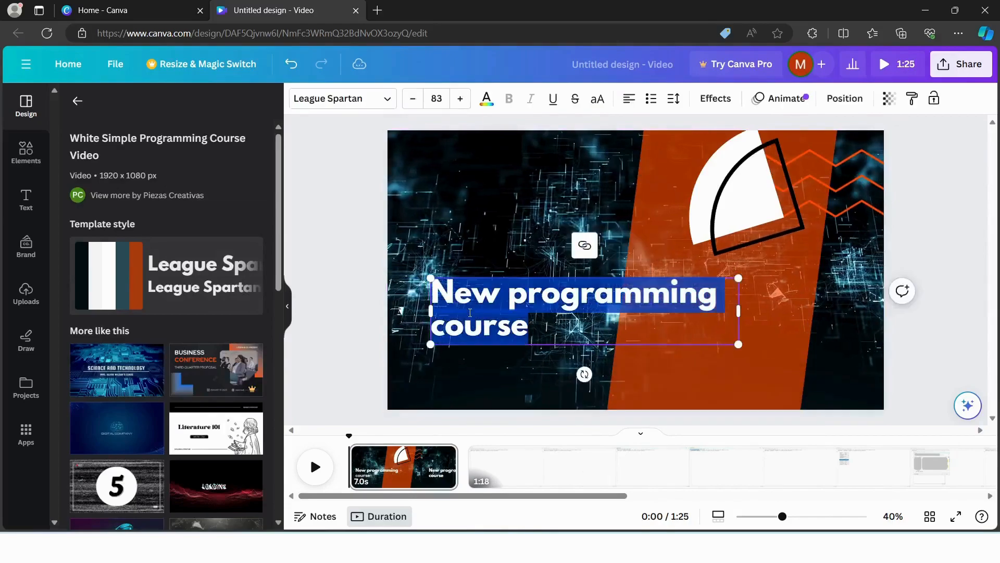
text(ython)
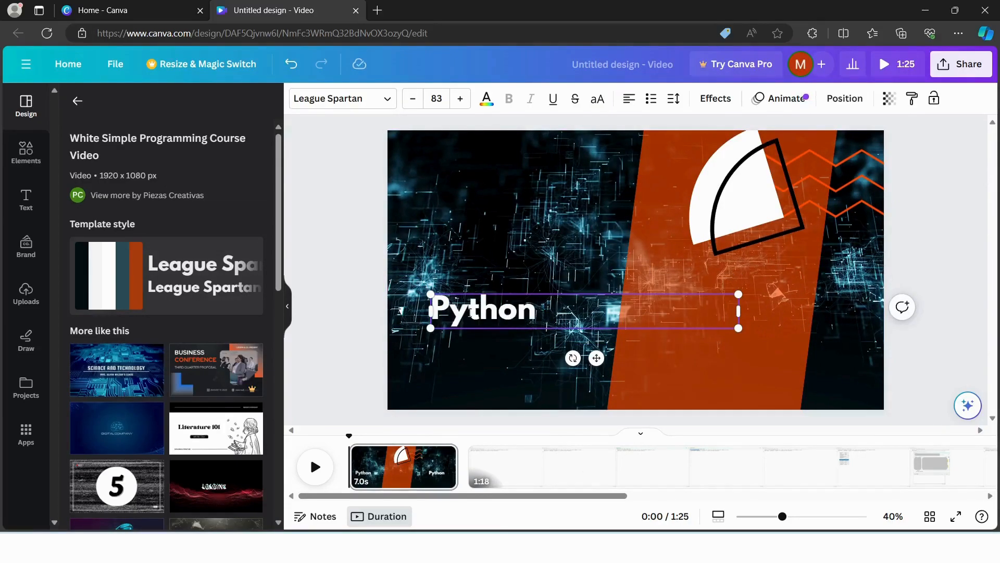
text( Strings)
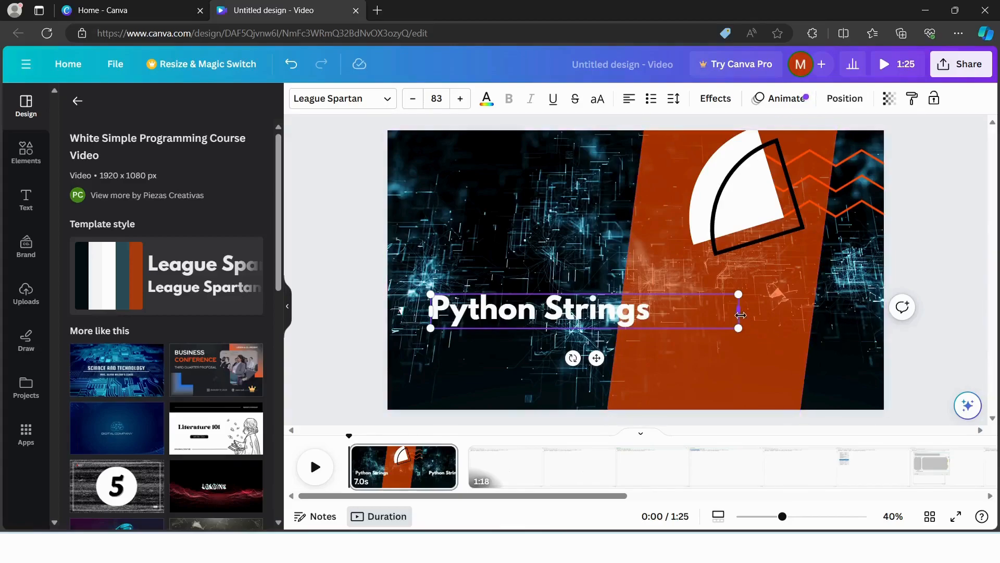
drag(738, 312, 672, 321)
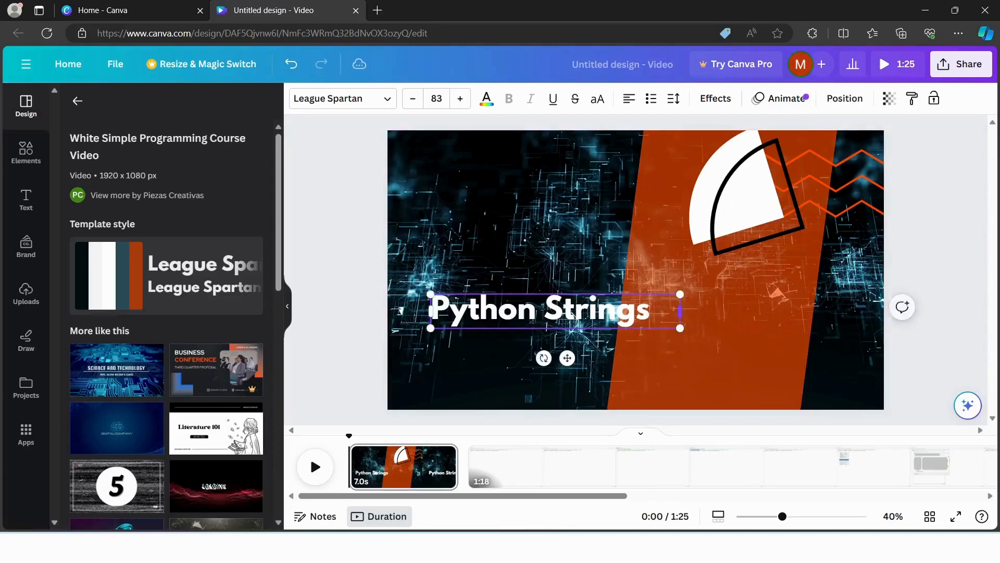
click(323, 342)
Shorten the opening slide to 1.1 seconds in the timeline and preview its change into the video
click(308, 480)
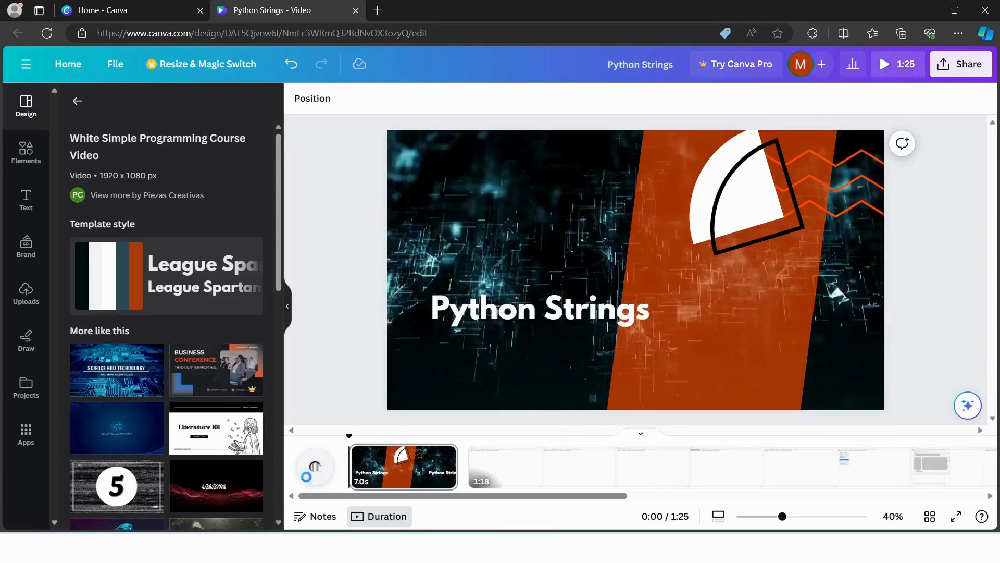
click(309, 478)
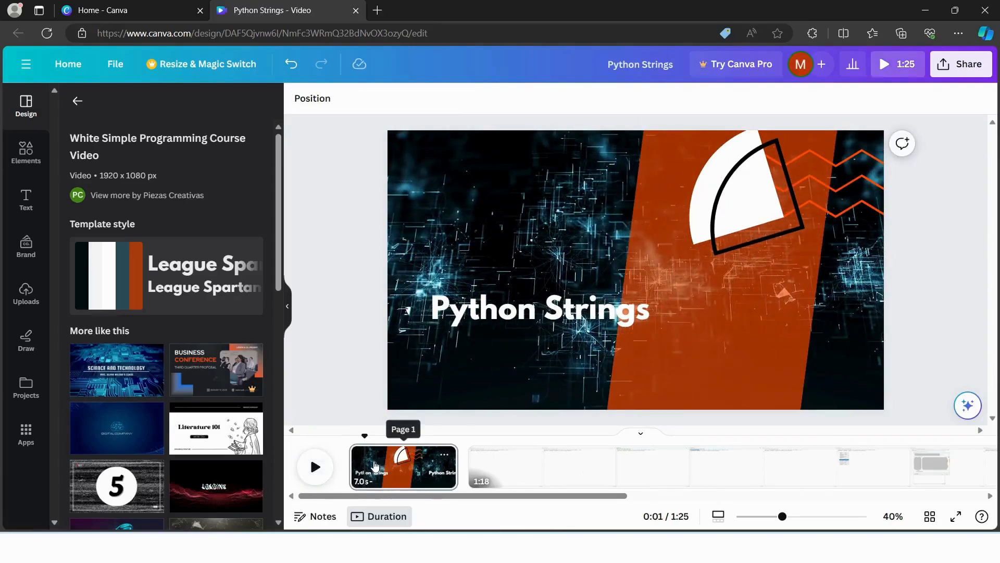
right_click(374, 465)
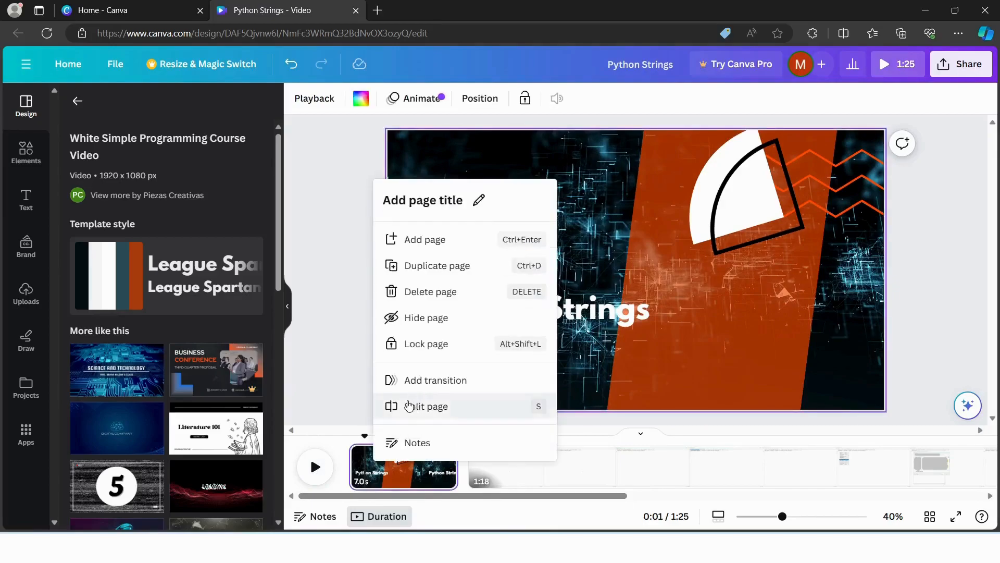
click(344, 380)
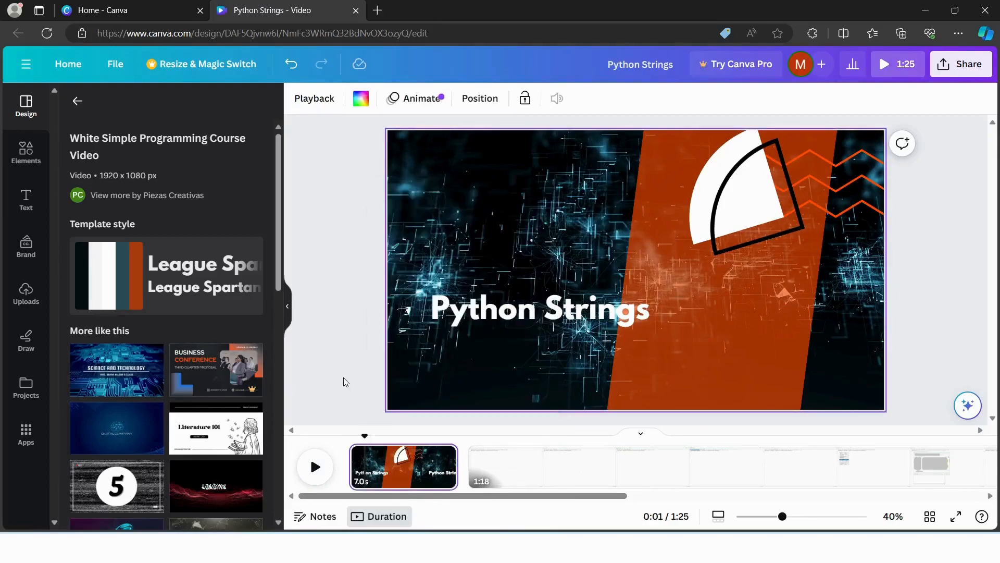
click(421, 474)
drag(456, 467, 364, 478)
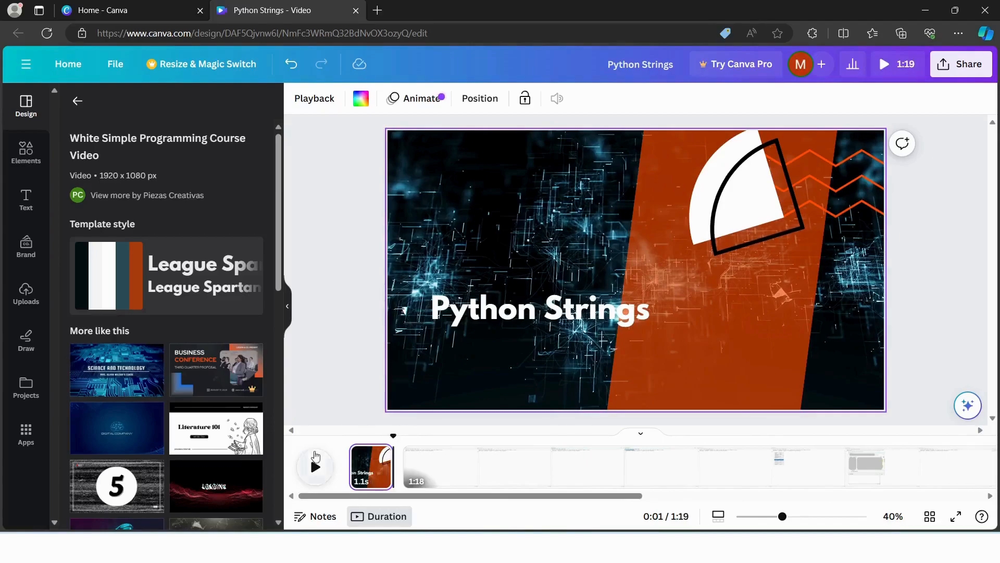
click(307, 476)
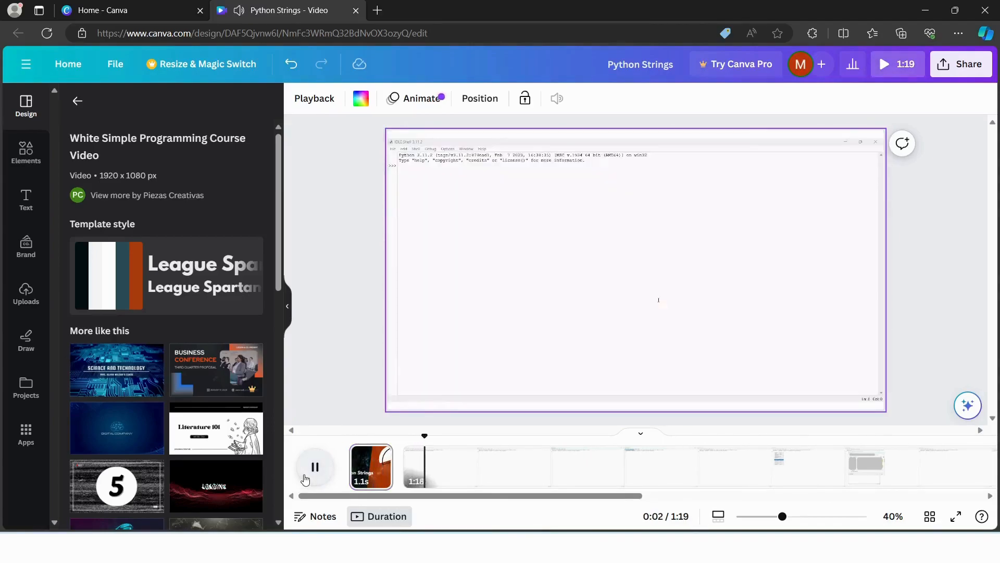
click(307, 476)
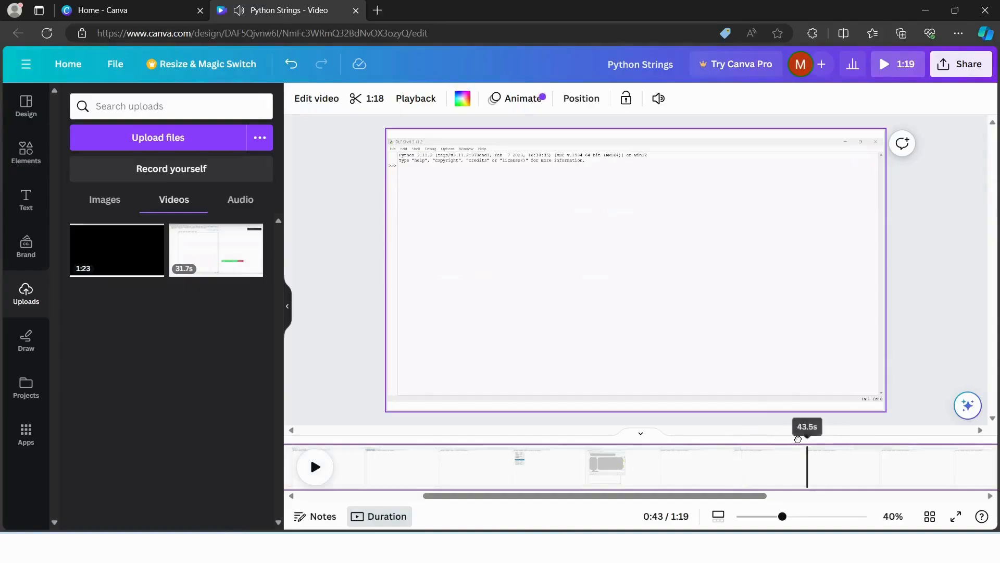
Play back the video around 41 to 43 seconds to locate the unwanted part and split the page at about 41 seconds
drag(798, 439, 771, 438)
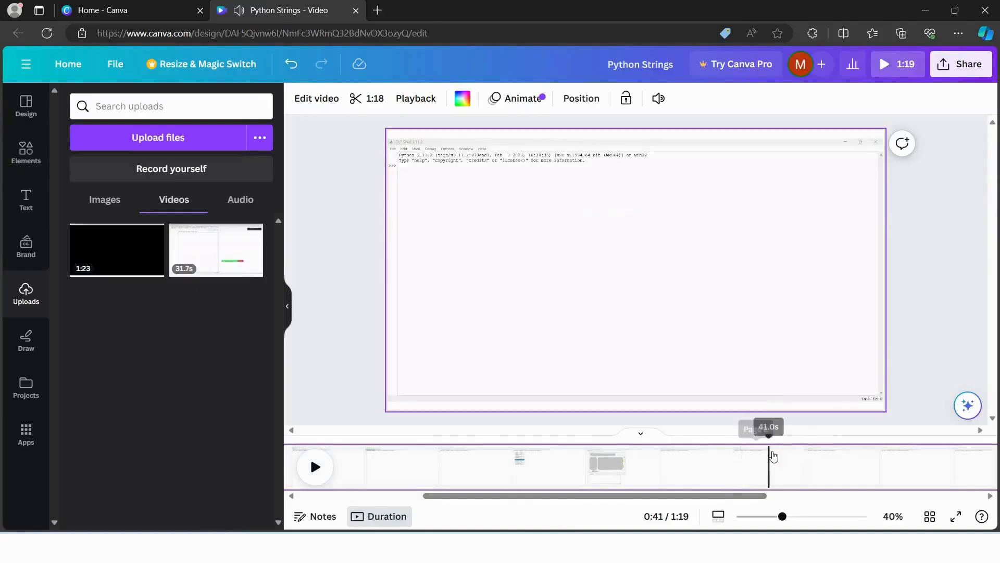
click(315, 467)
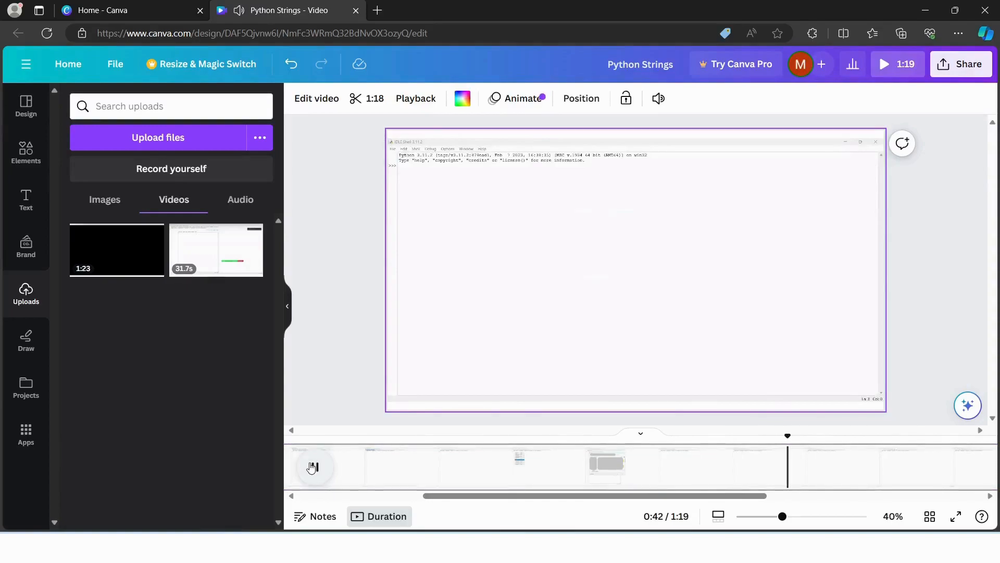
click(313, 466)
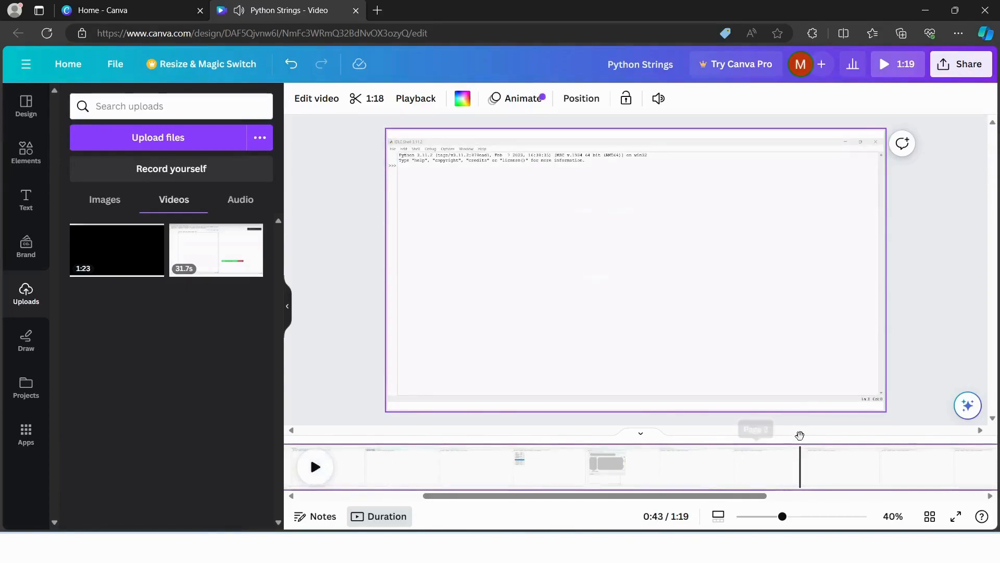
drag(799, 435, 759, 436)
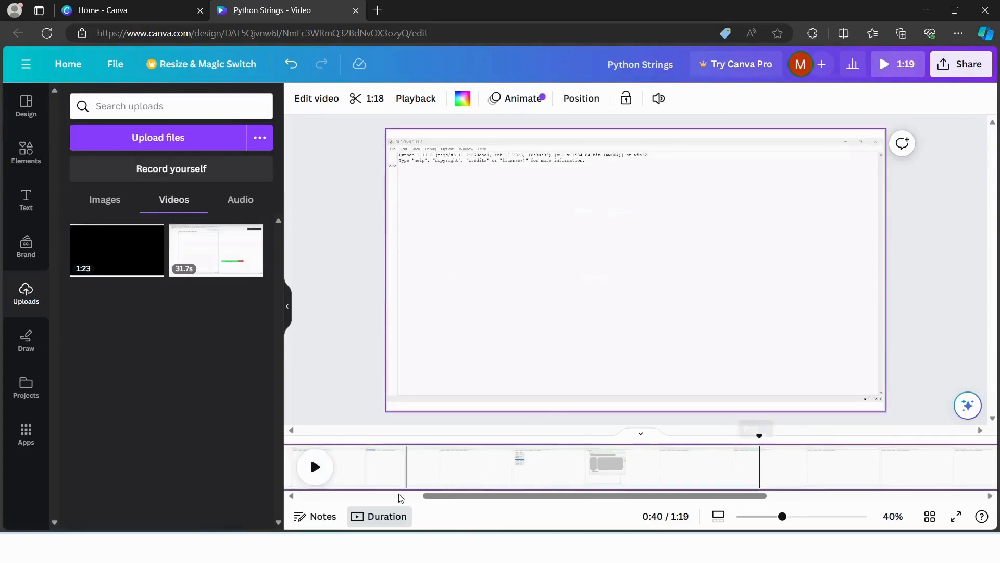
click(314, 482)
click(314, 482)
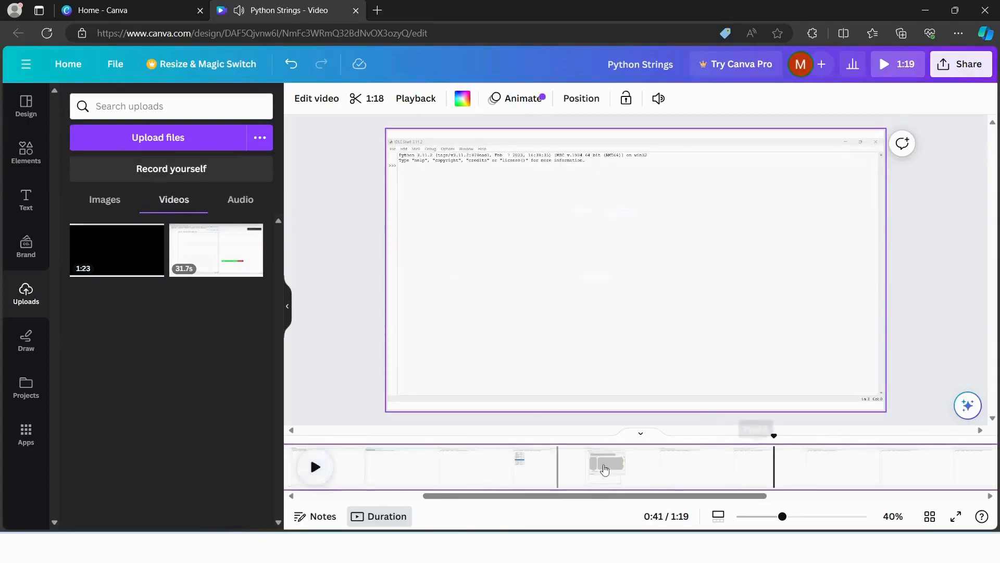
right_click(772, 460)
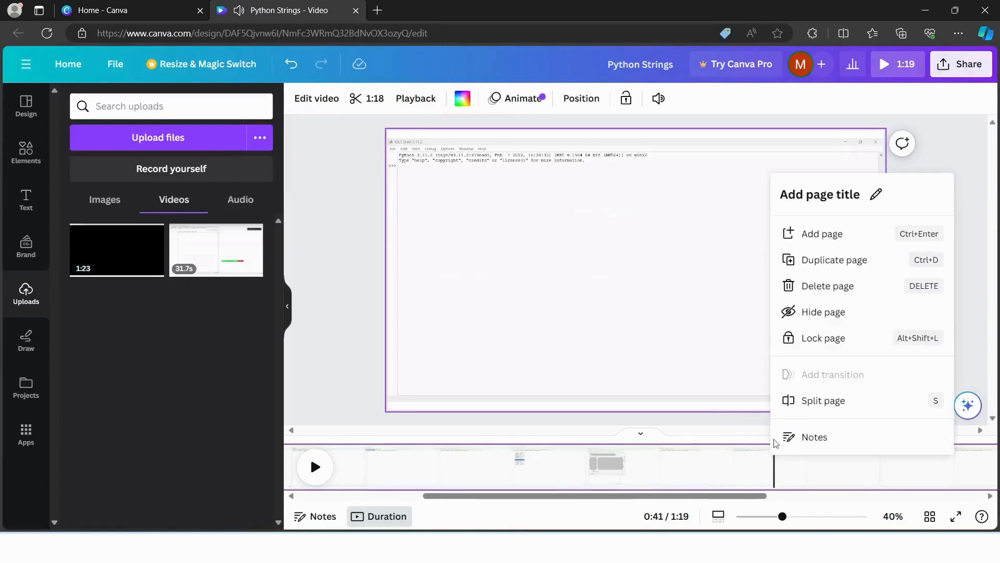
click(787, 402)
Play the segment after the cut and split it again at about 43 seconds, where the unwanted part ends
click(312, 471)
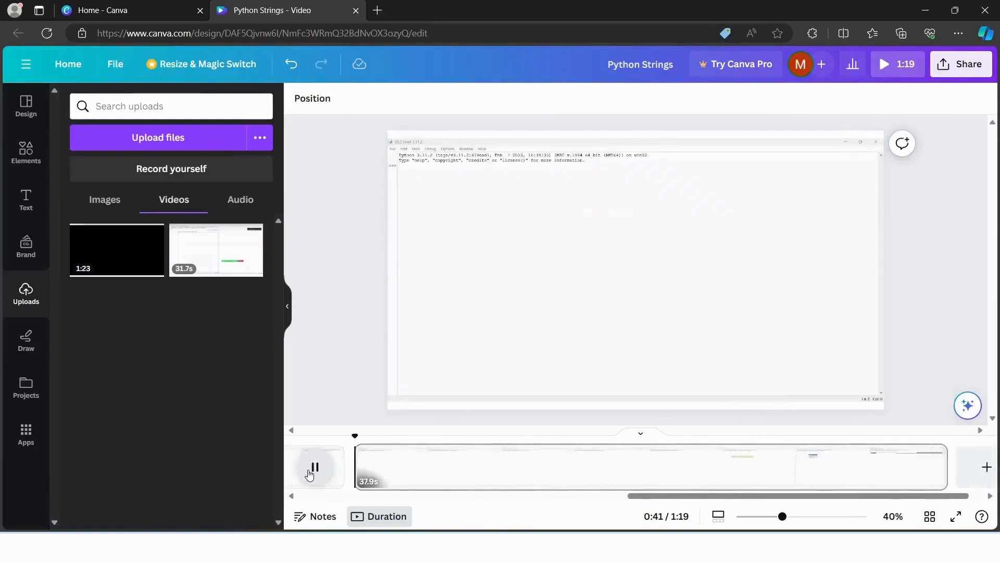
click(311, 472)
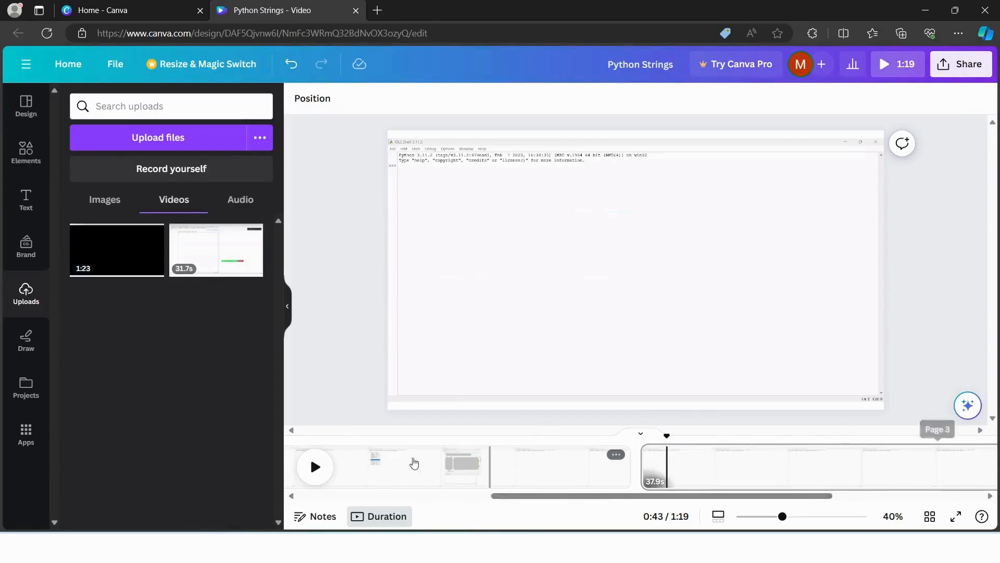
drag(676, 435, 643, 437)
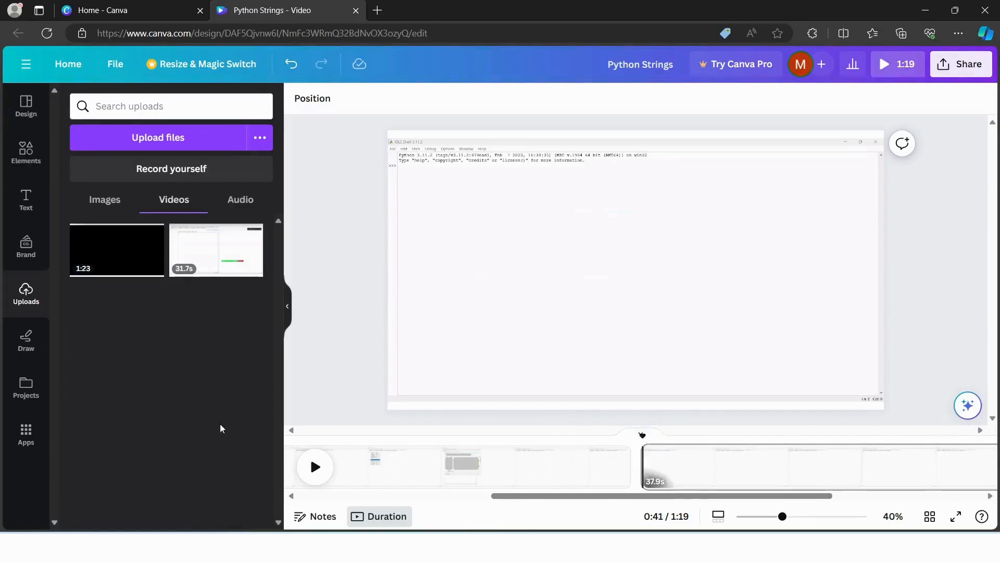
click(319, 470)
click(316, 470)
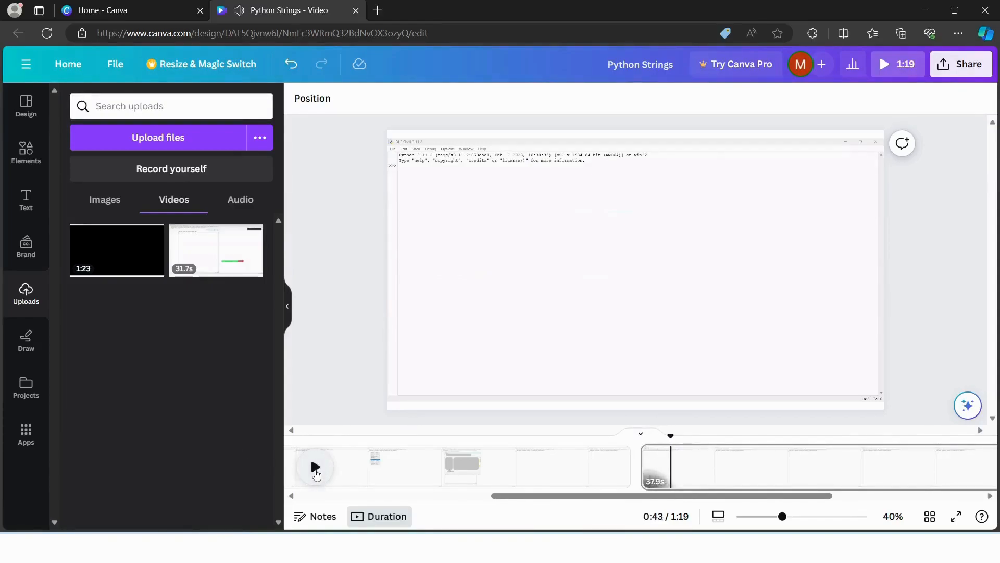
right_click(671, 469)
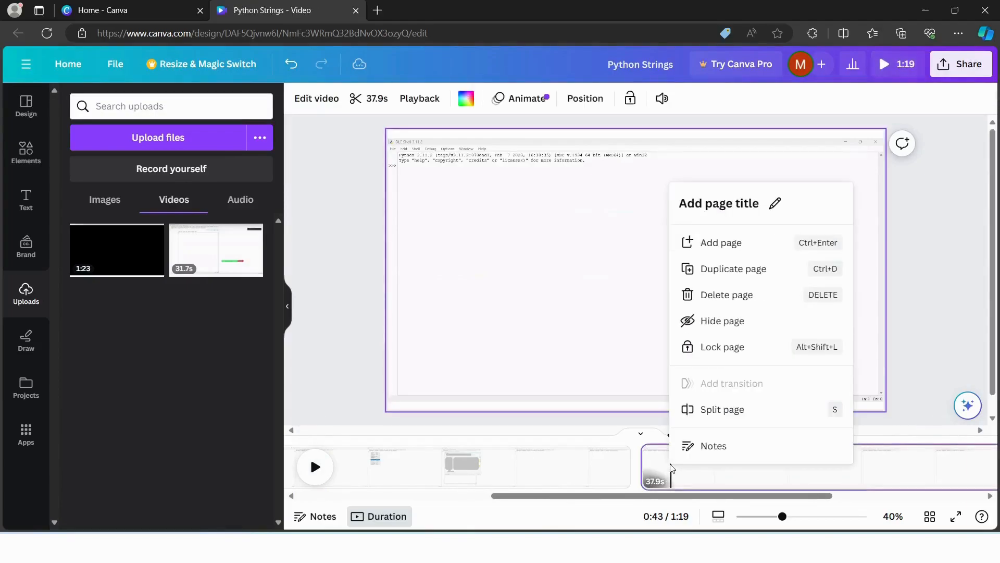
click(703, 410)
Delete the 1.9-second segment between the two cuts from the timeline
scroll(497, 478, left, 3)
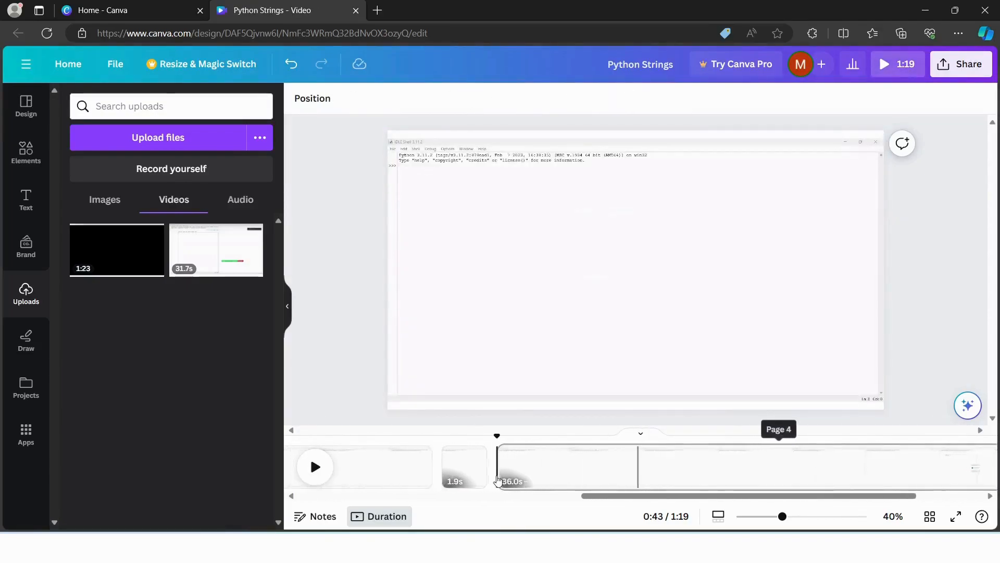
click(471, 473)
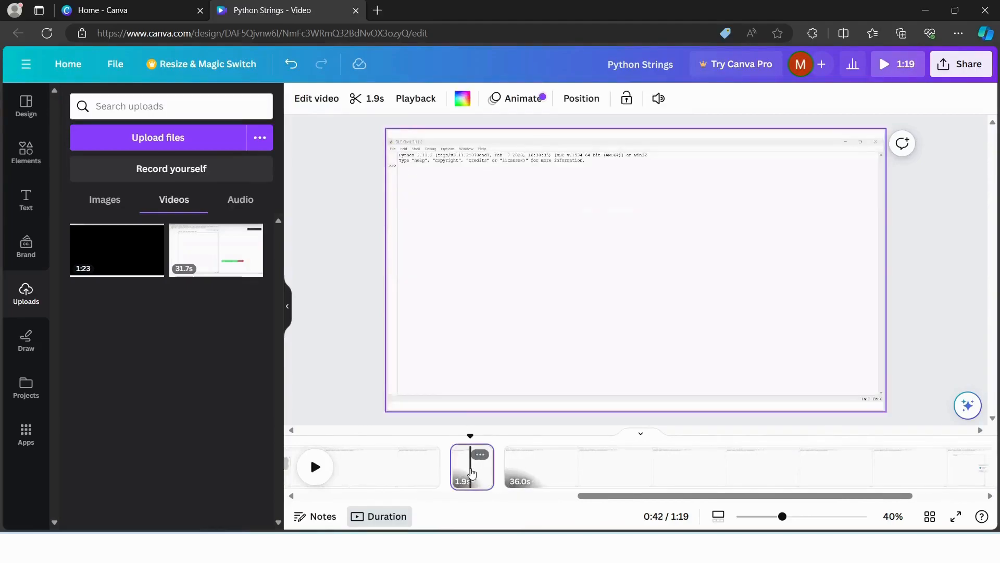
click(460, 461)
key(Delete)
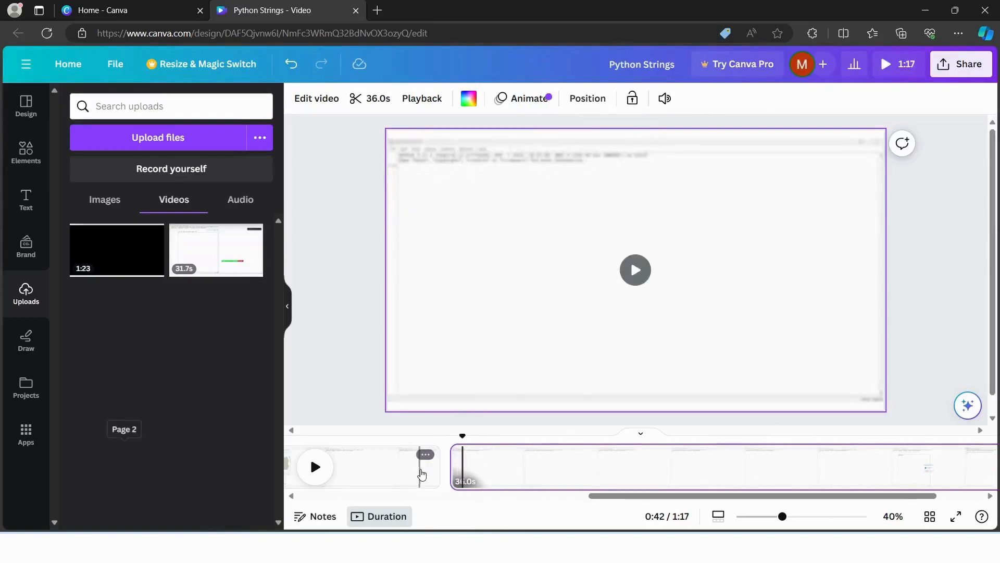
Preview the join between the two remaining video segments, starting at about 40 seconds
click(420, 473)
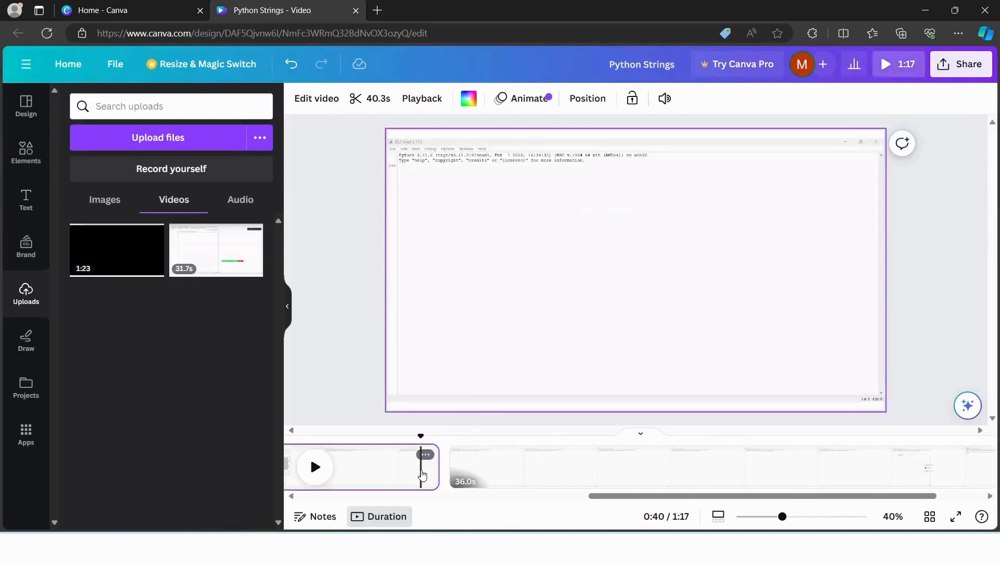
click(315, 467)
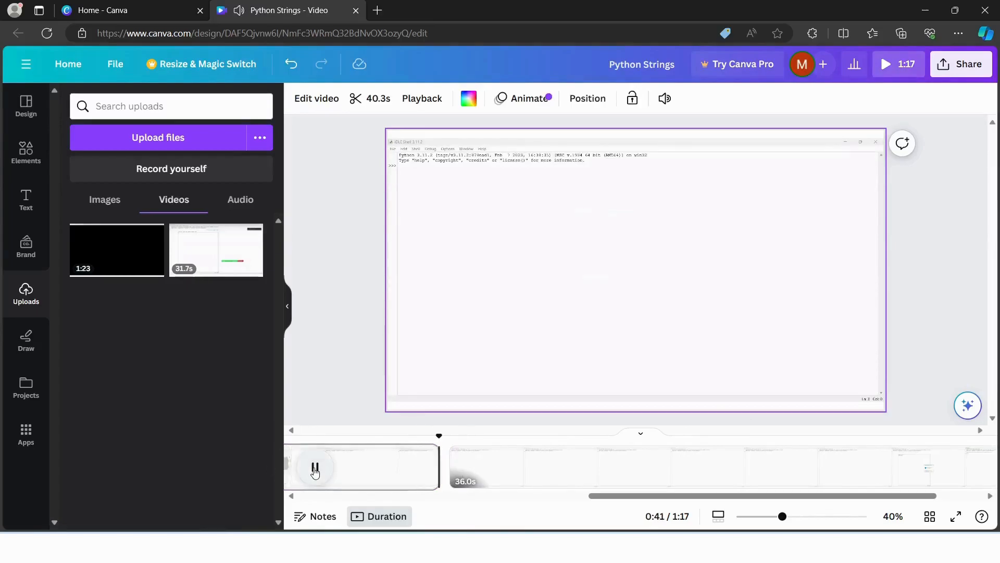
click(315, 469)
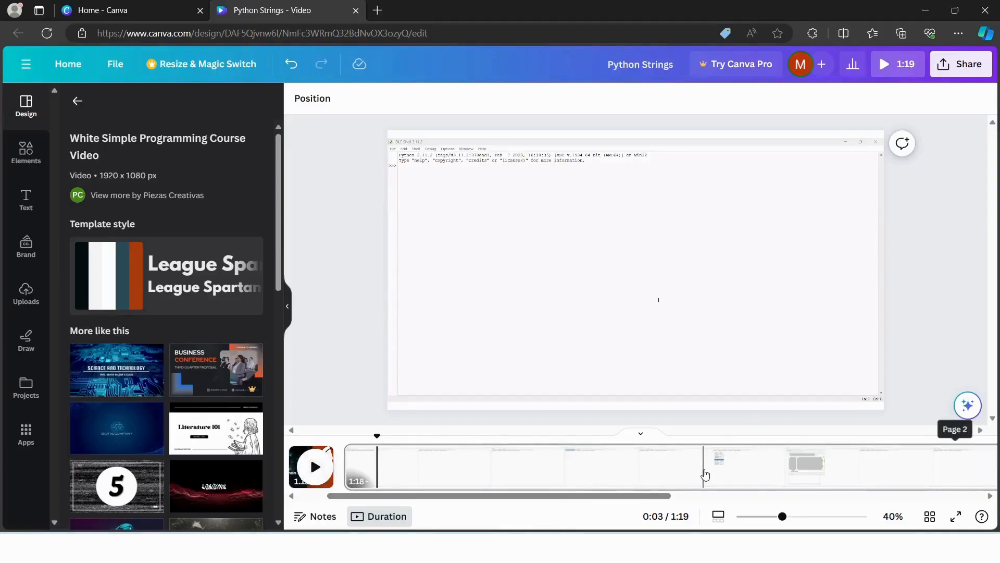
Add the uploaded 31.7-second video on top of the 36.0-second page
click(710, 472)
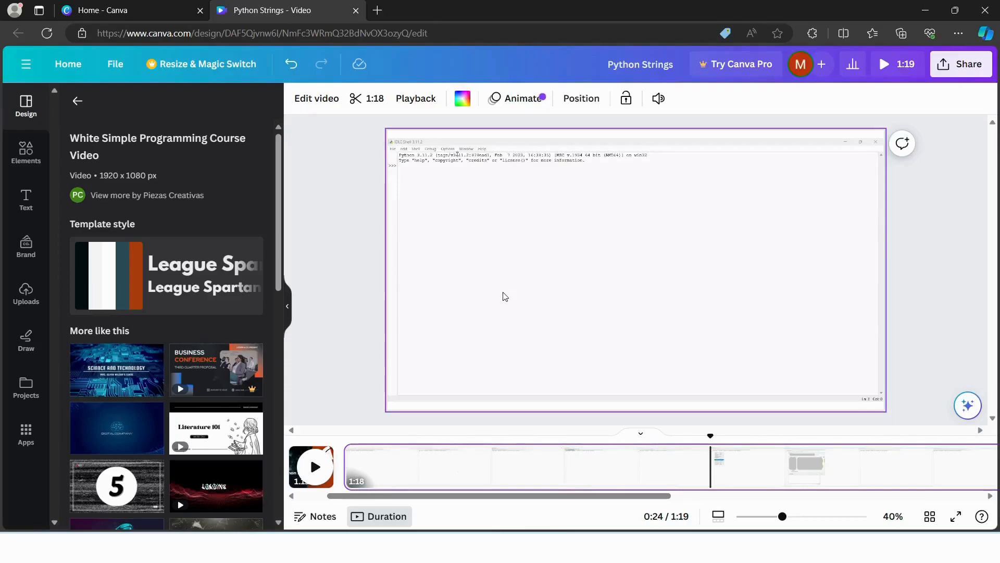
click(26, 292)
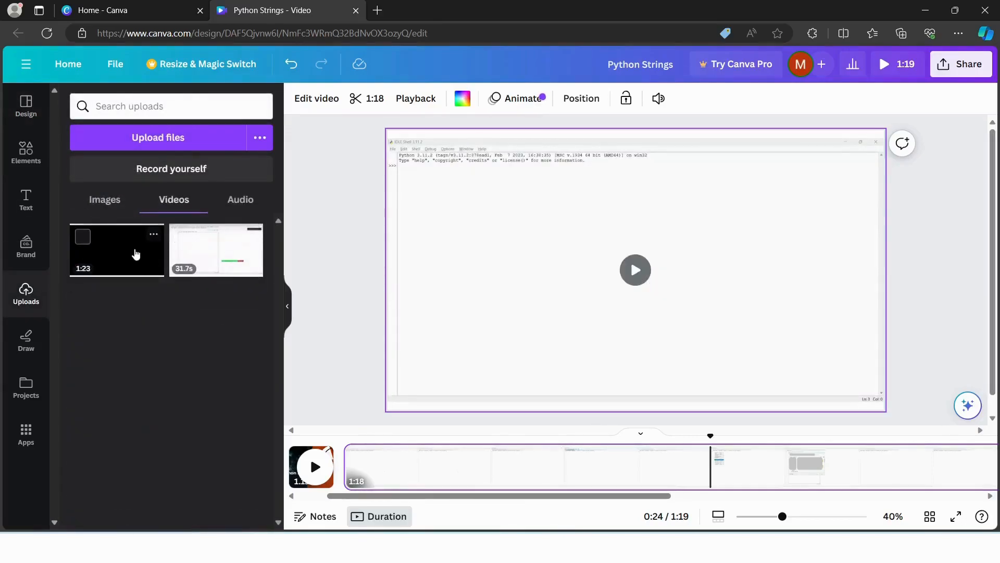
drag(135, 254, 193, 277)
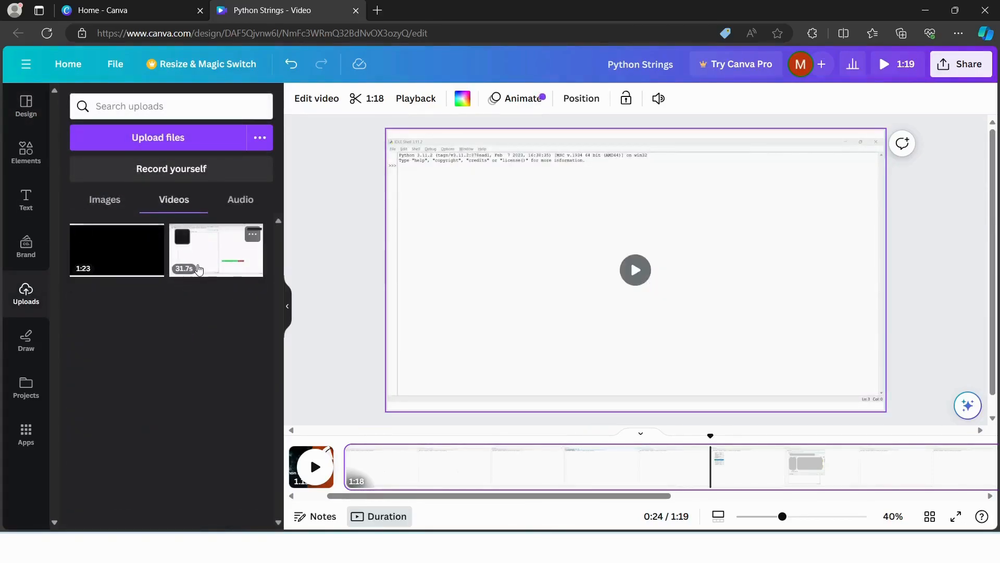
click(198, 269)
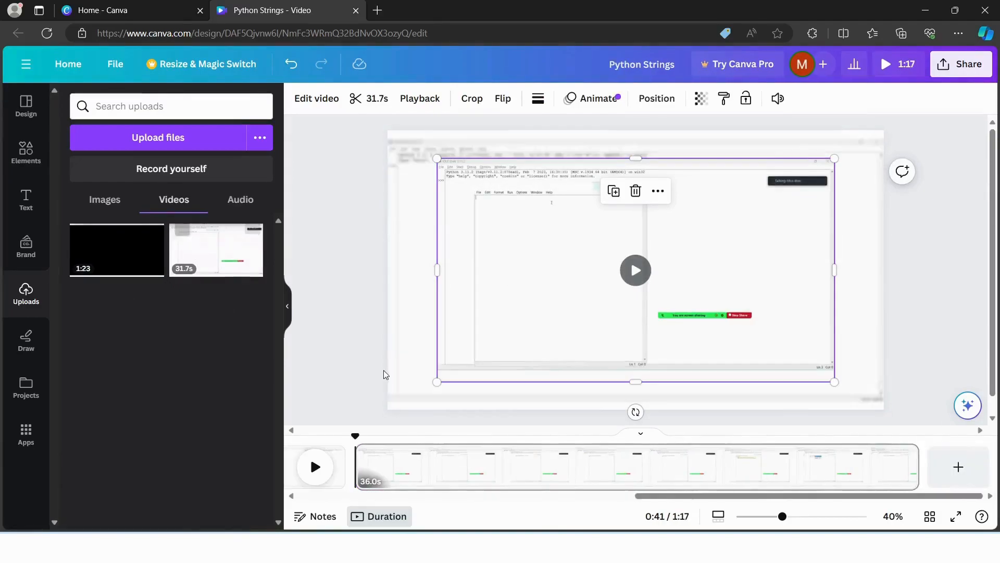
Preview the overlaid 31.7-second clip and mute its audio, setting the volume to 0
click(314, 467)
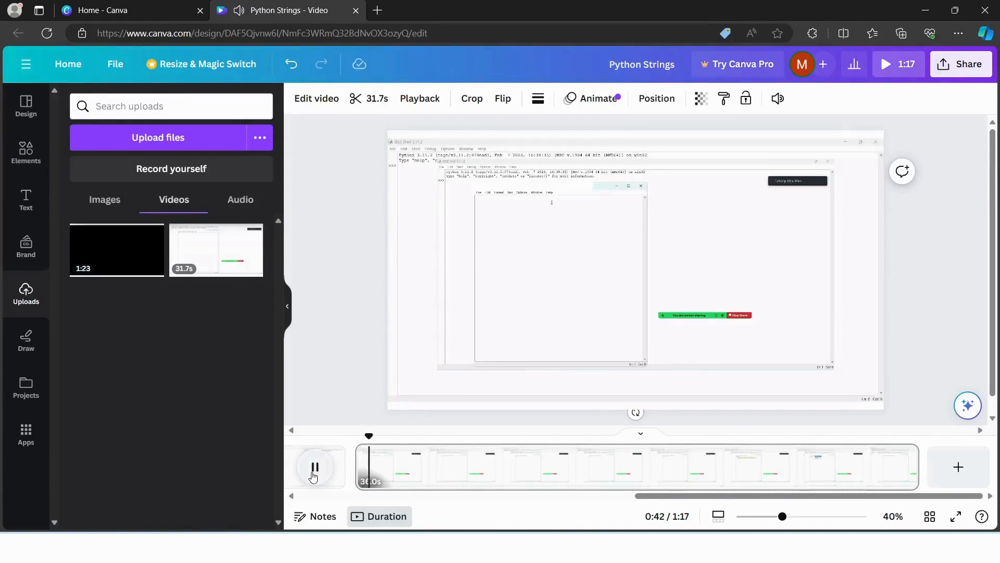
click(613, 235)
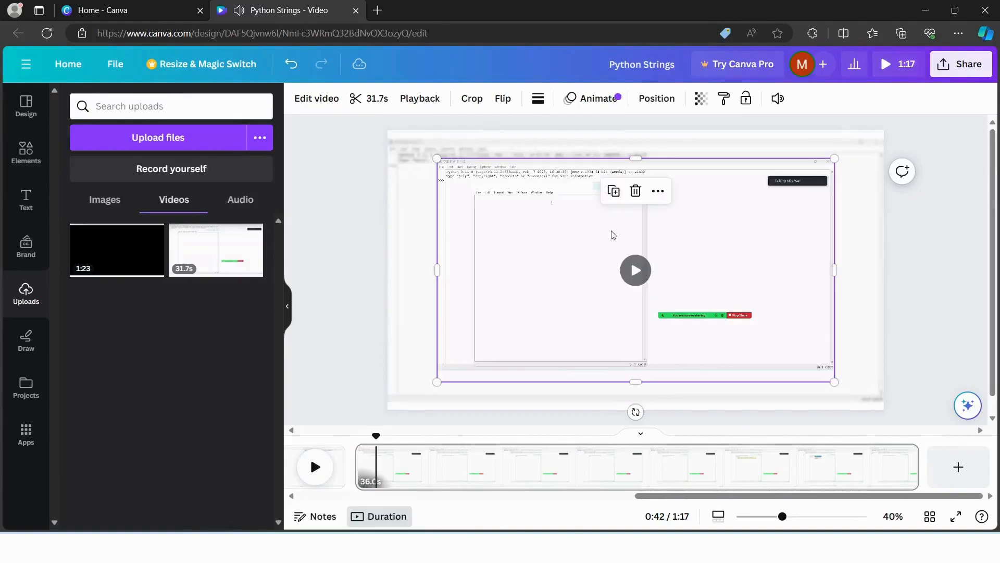
click(777, 98)
click(768, 137)
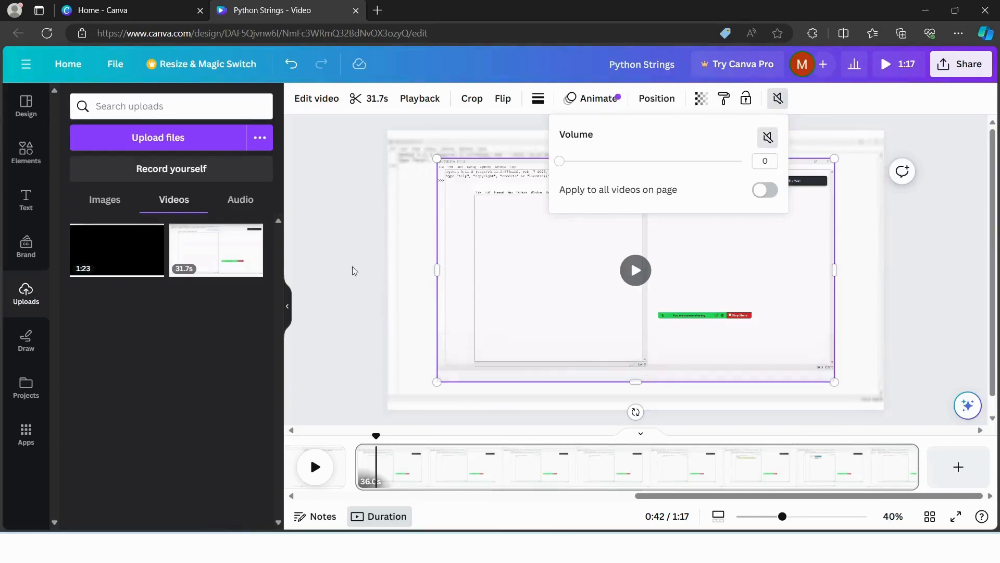
Restore the overlaid clip's volume to 100 and preview how it sounds over the base video
click(768, 138)
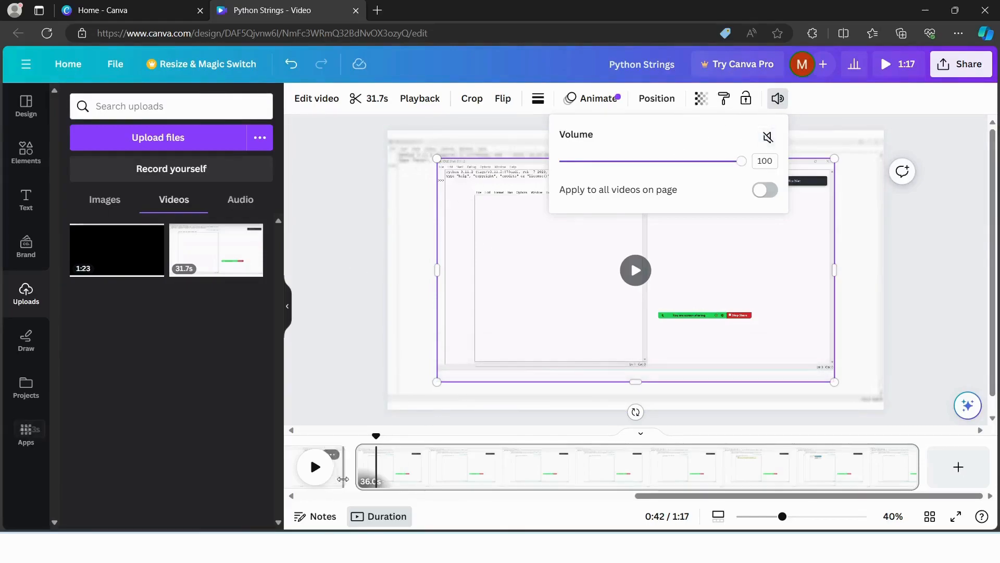
click(313, 470)
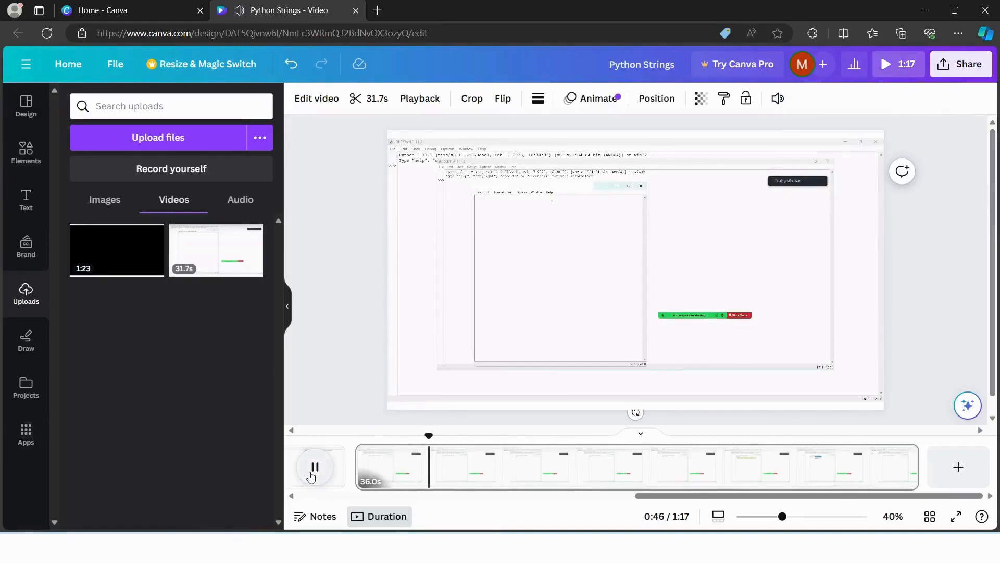
click(312, 469)
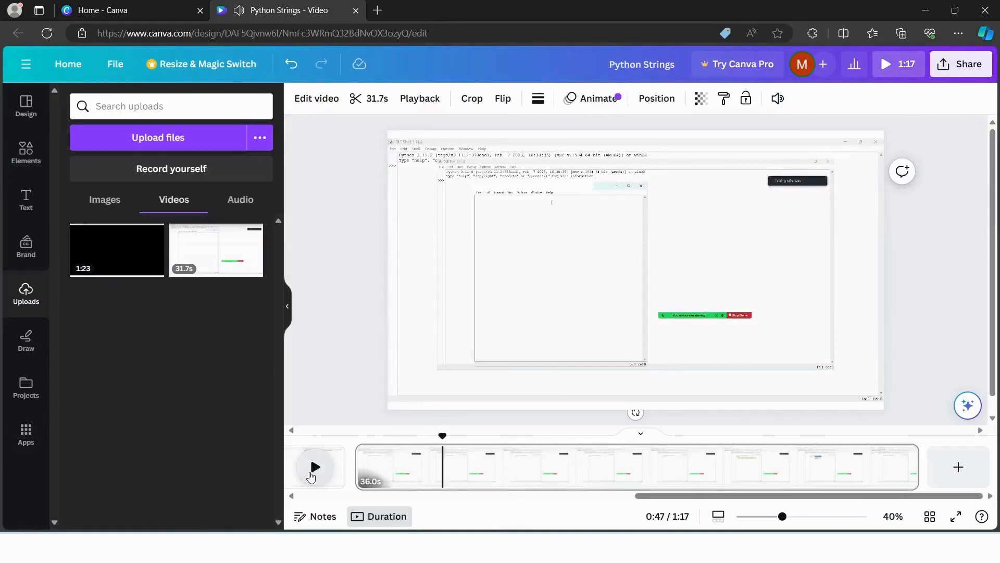
Mute the overlaid clip by setting its volume to 0, and preview the page from 0:47
click(777, 98)
click(769, 137)
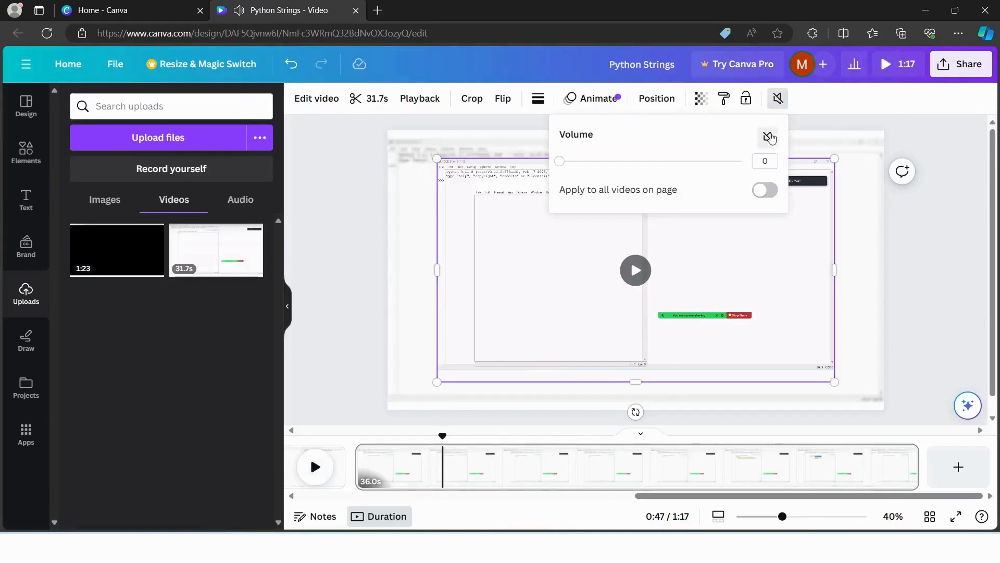
click(359, 269)
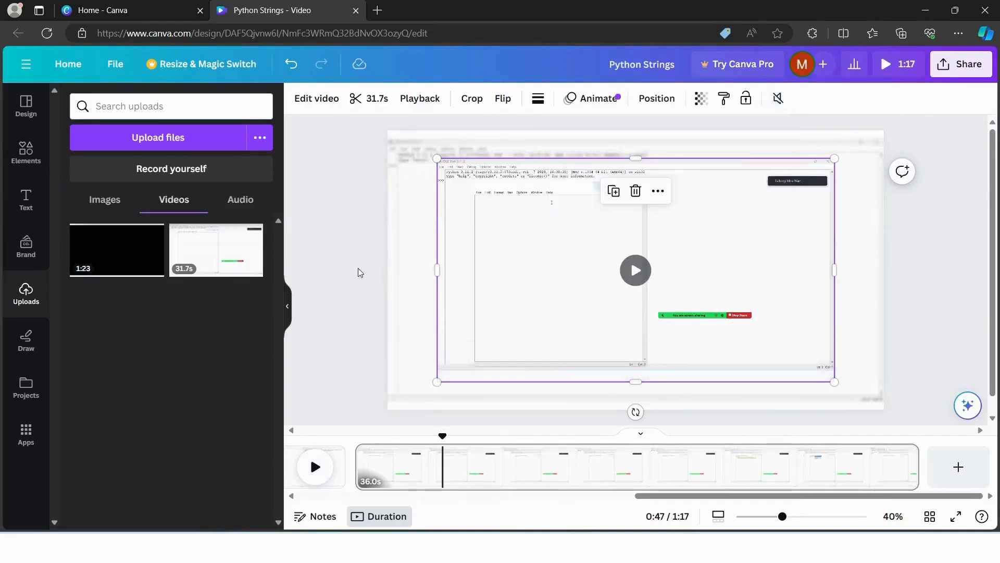
click(308, 473)
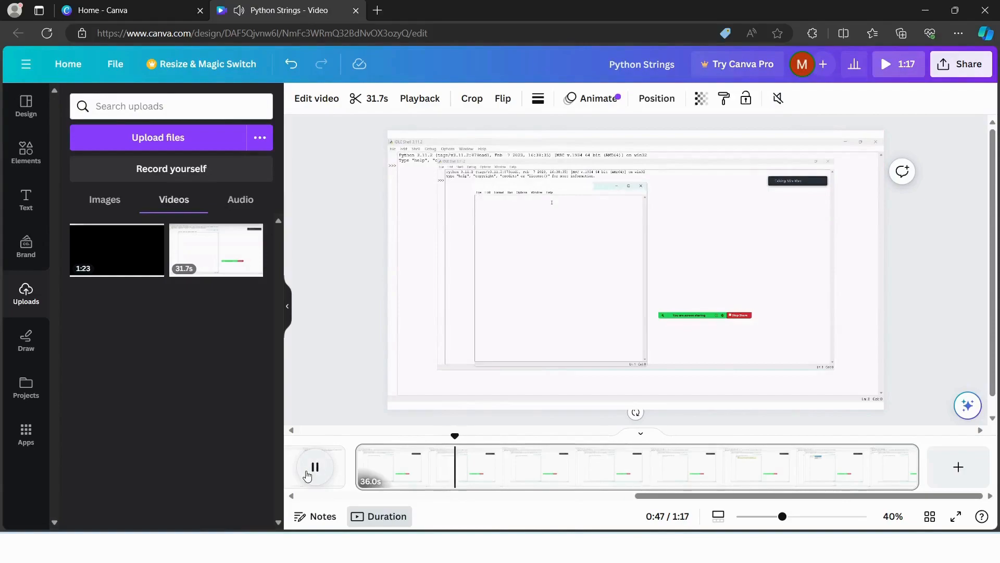
click(309, 472)
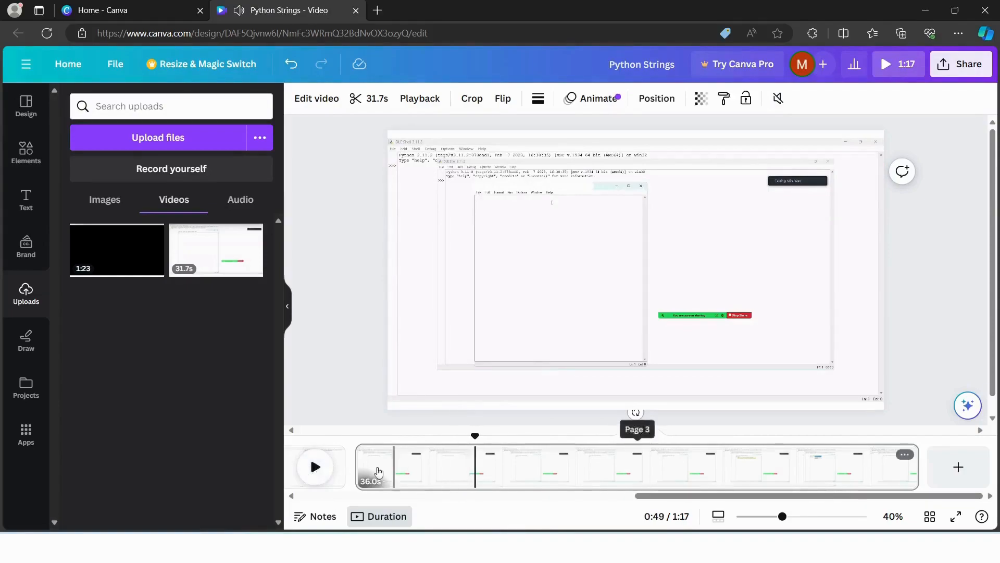
Trim about 3.8 seconds off the start of the overlaid clip
click(416, 100)
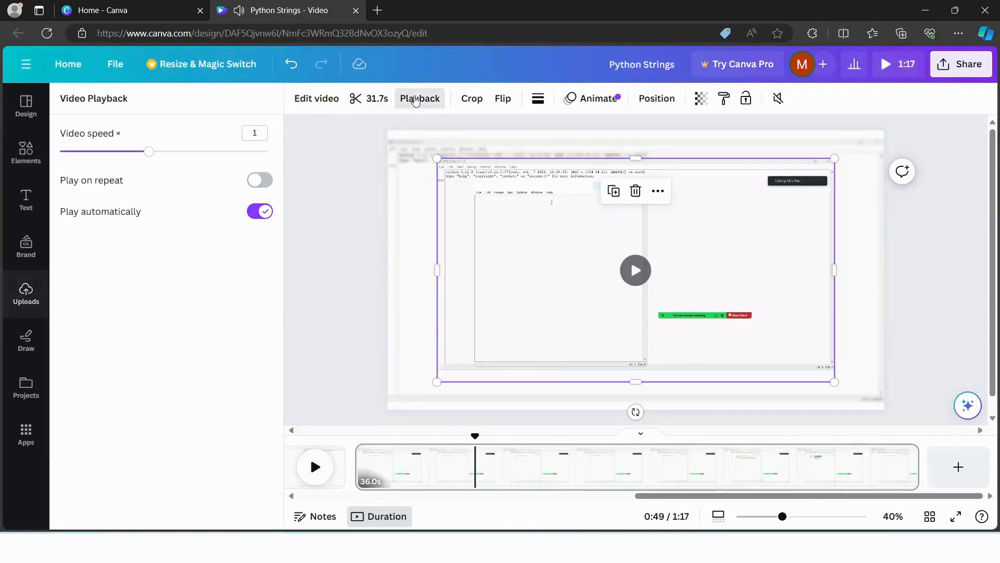
click(371, 101)
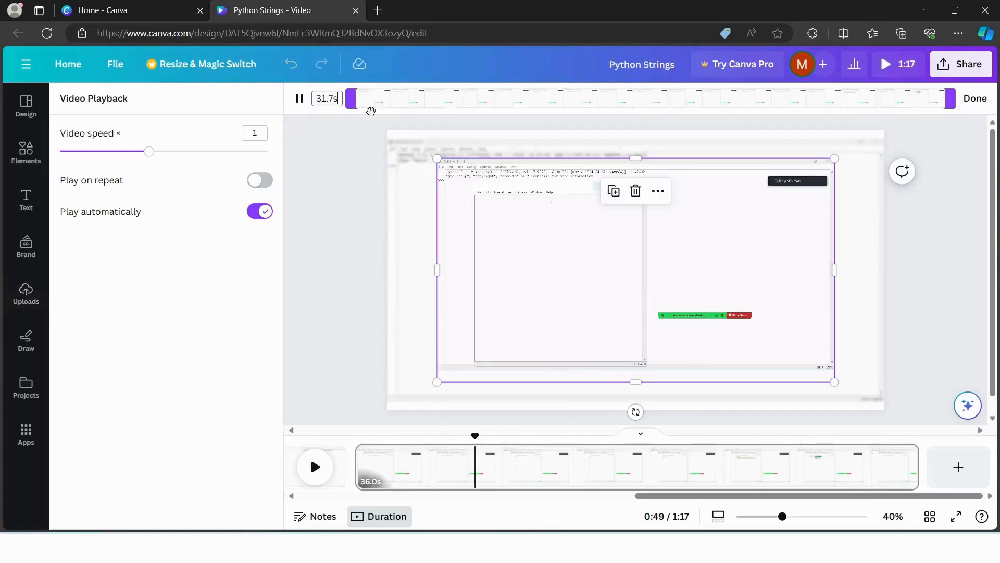
drag(348, 100, 422, 109)
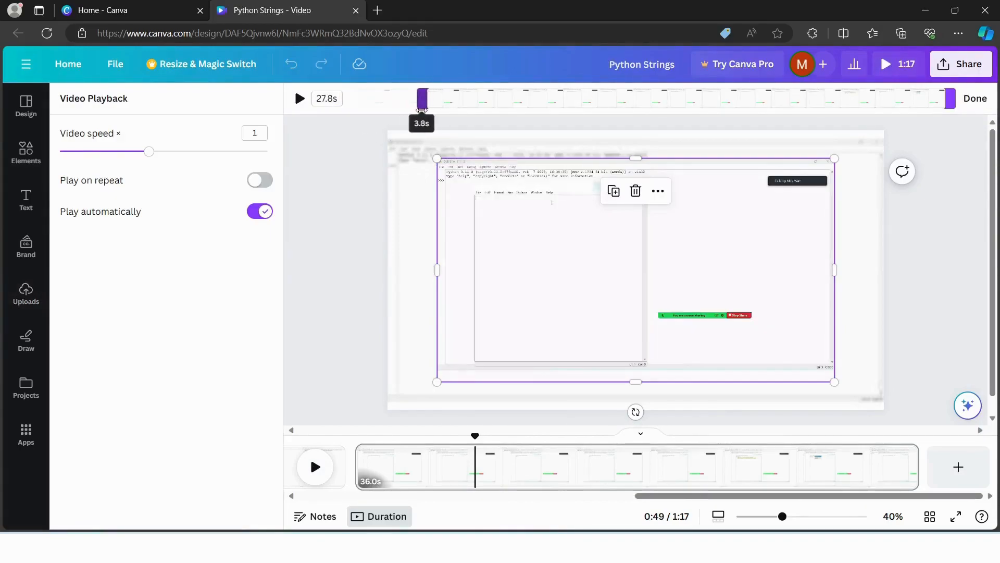
Preview the trimmed overlay and split the 36.0-second page at 1:13
click(316, 467)
drag(505, 436, 466, 429)
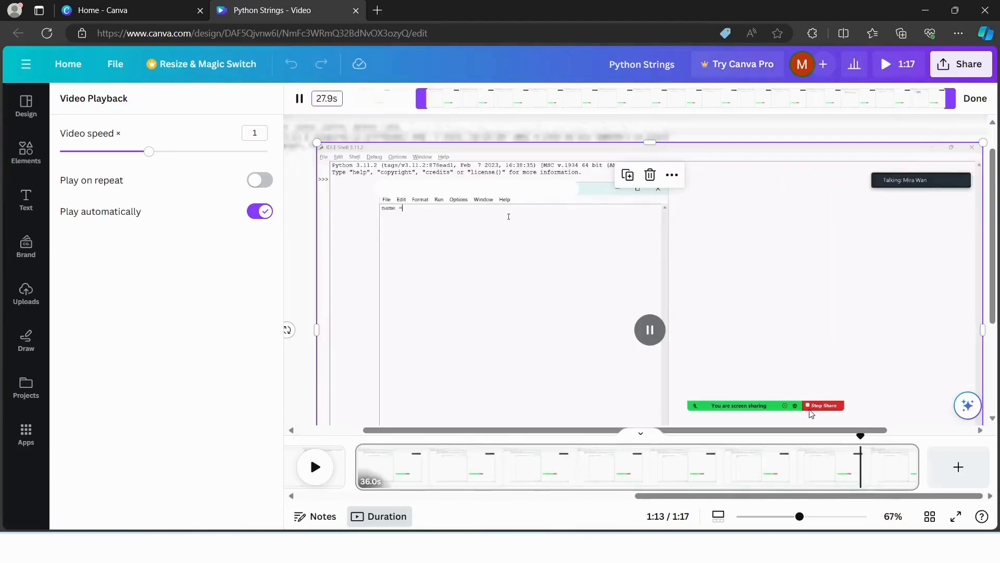
text(s)
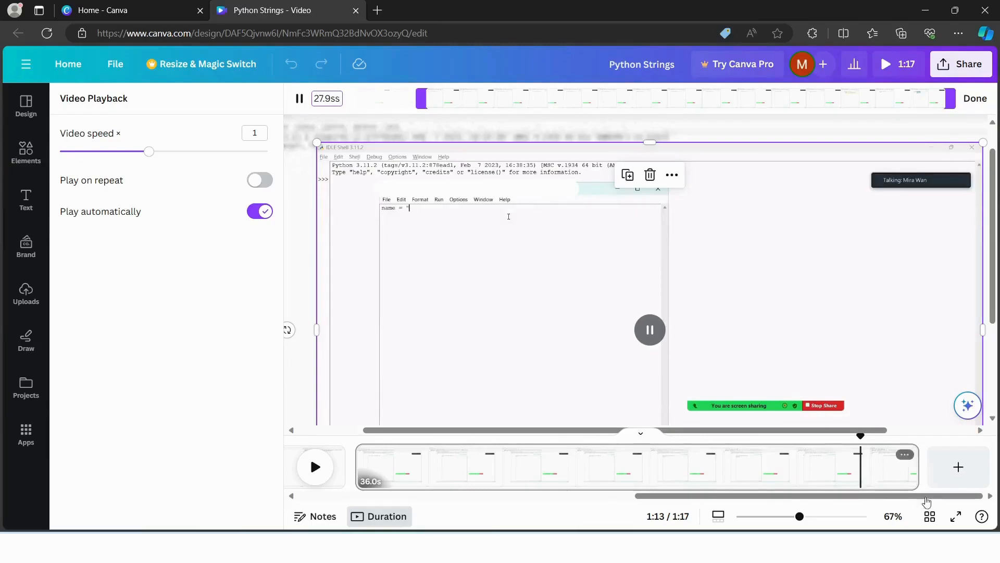
click(905, 454)
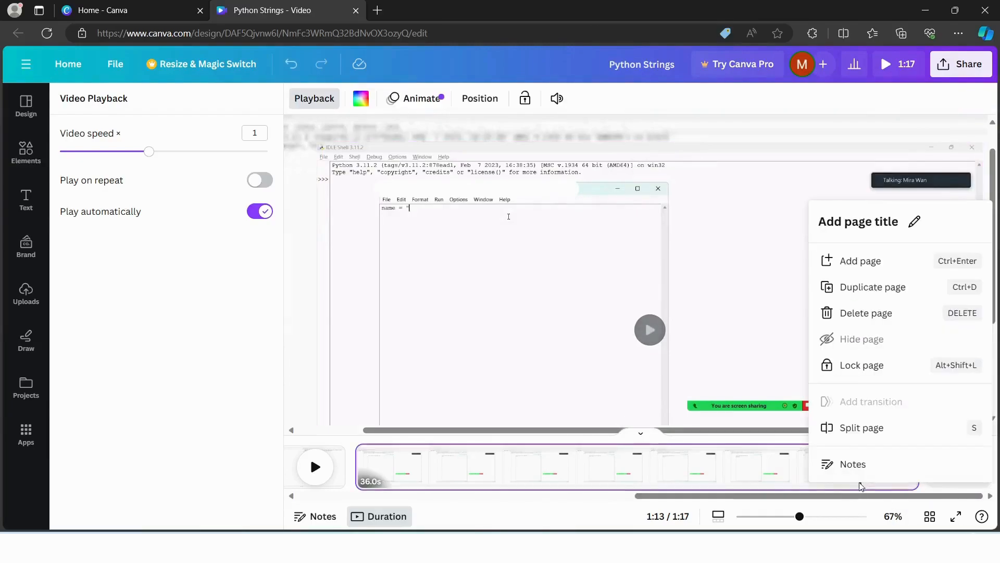
click(860, 428)
Delete the overlaid clip from the final 3.7-second page and preview that page
click(900, 458)
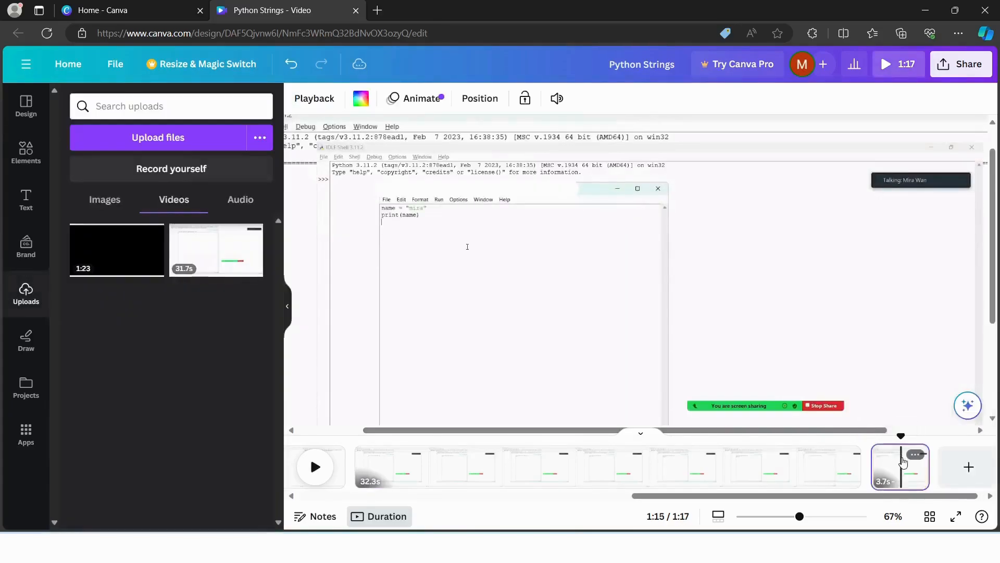
click(628, 308)
key(Delete)
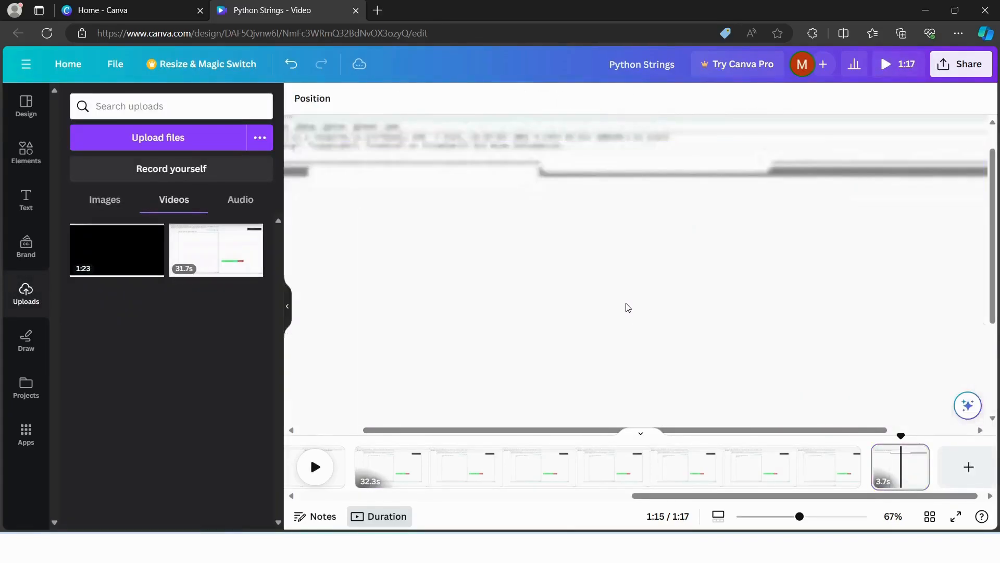
click(315, 467)
scroll(468, 262, down, 3)
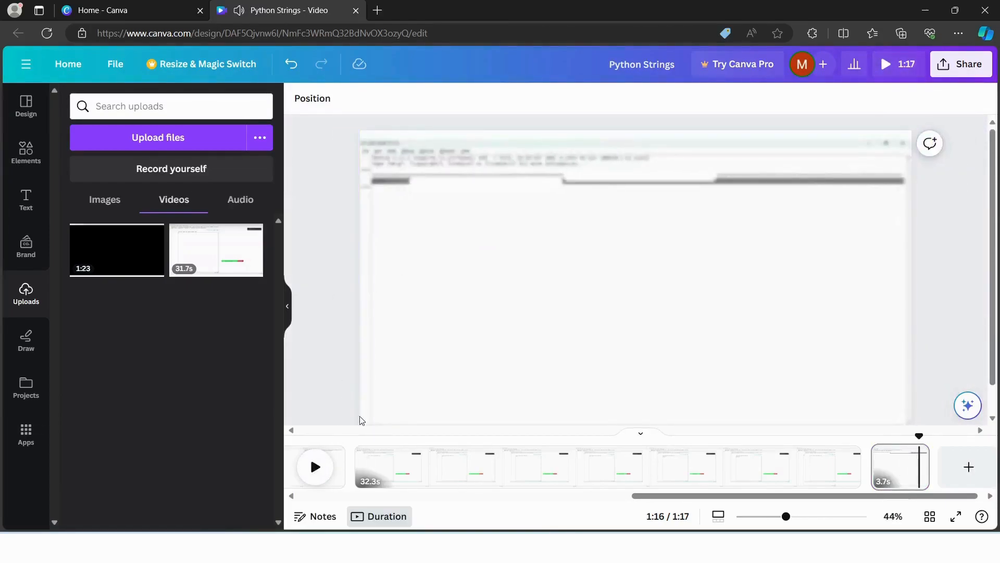
On the 32.3-second page, shrink the overlaid clip and crop it to the upper strip of the code editor
scroll(404, 465, left, 5)
click(404, 465)
drag(647, 197, 696, 167)
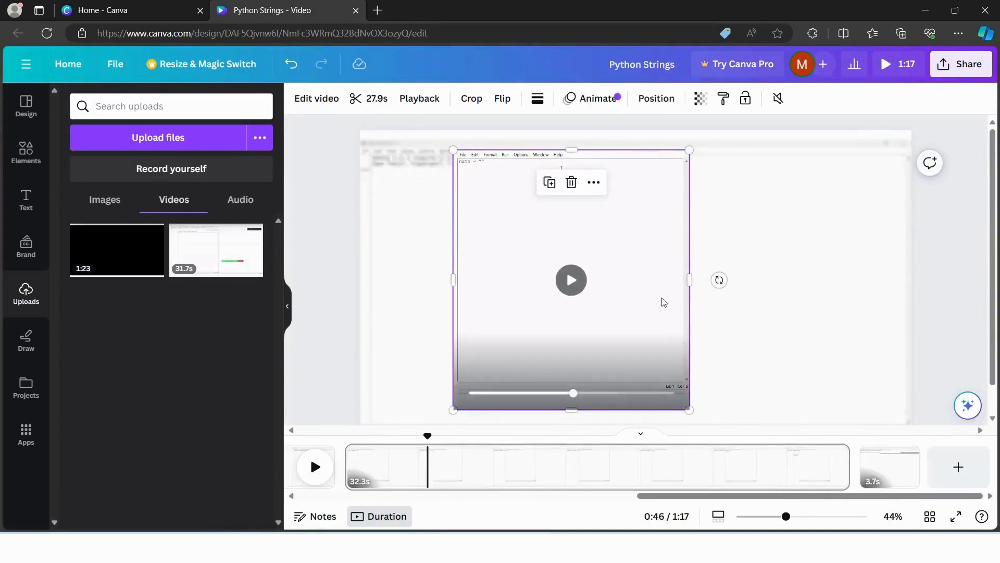
drag(690, 411, 664, 393)
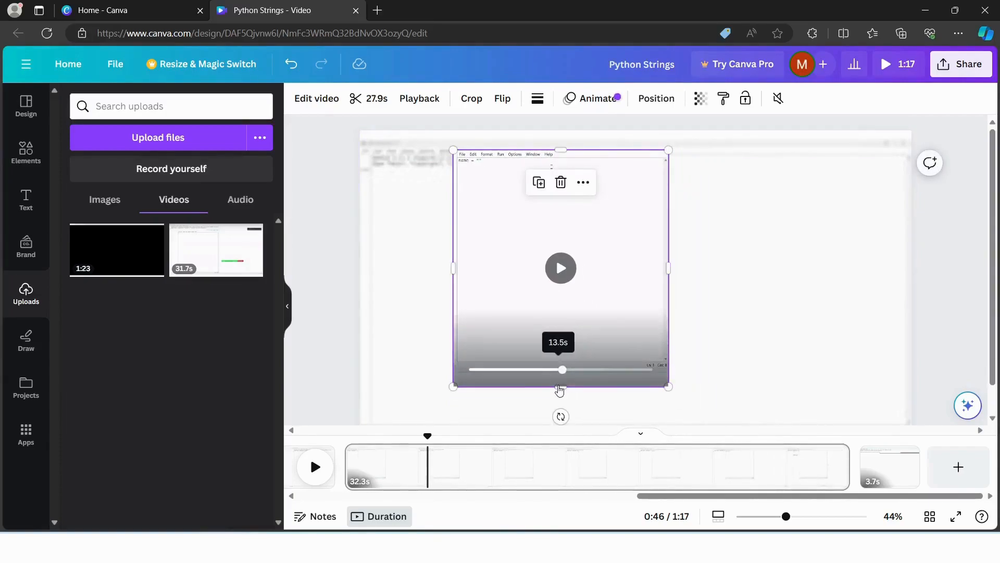
drag(560, 386, 527, 208)
Move the cropped clip lower and enlarge it to cover most of the page's width
drag(502, 176, 498, 222)
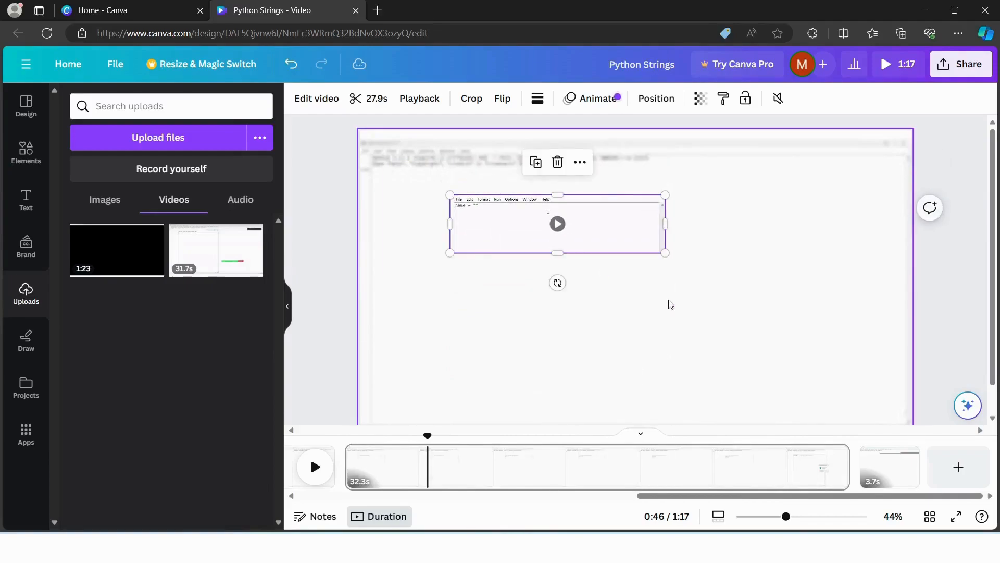
drag(664, 254, 866, 390)
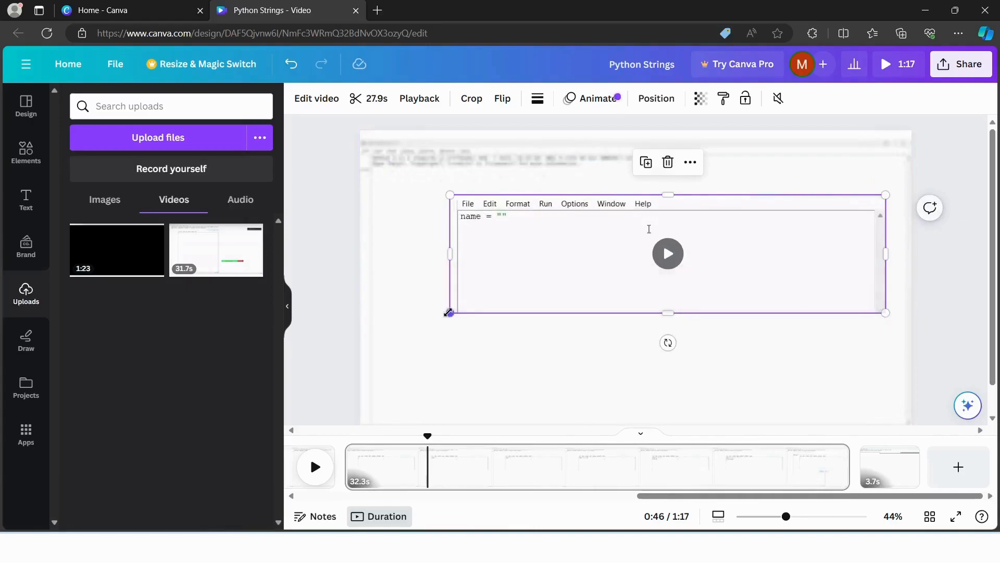
drag(438, 319, 413, 323)
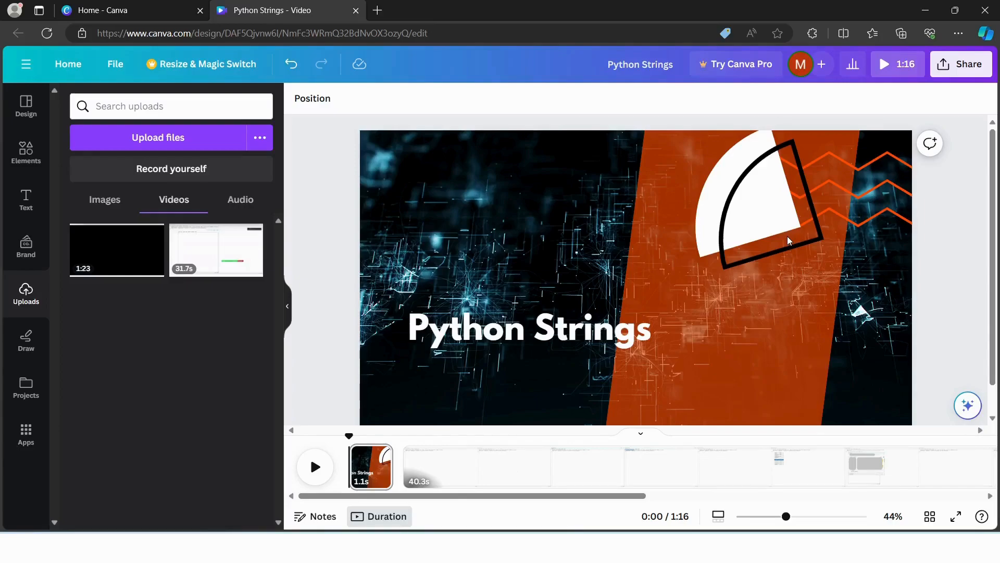
Search the elements library for "logo"
click(26, 151)
click(145, 107)
text(logo)
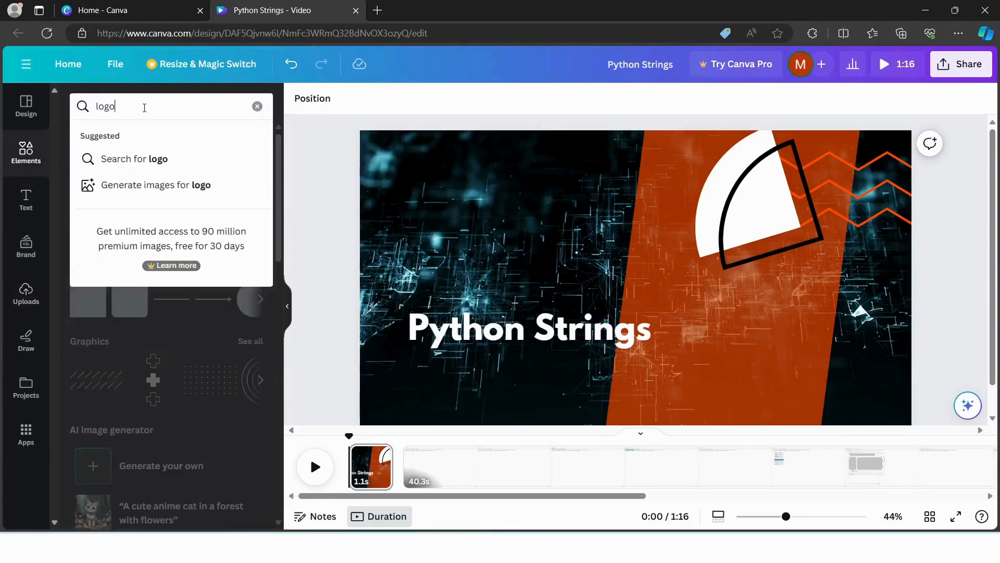
key(Return)
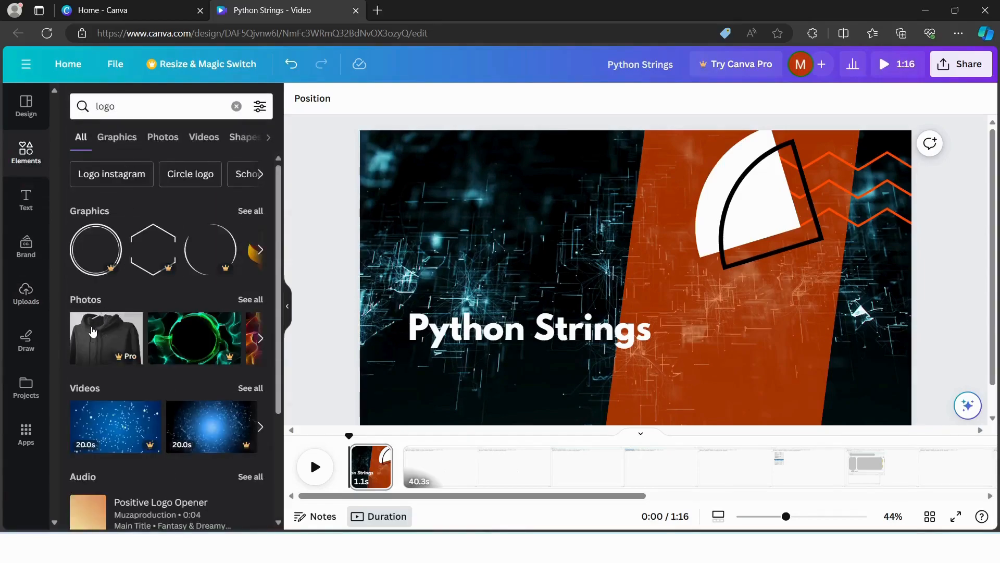
Search the video templates for "logo" and browse the designs
click(26, 104)
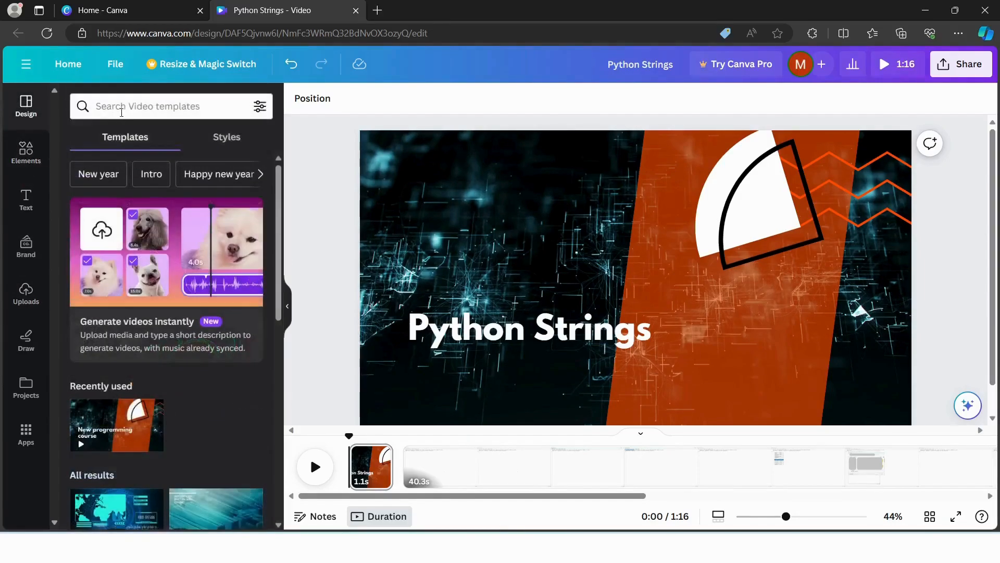
click(140, 101)
text(logo)
key(Return)
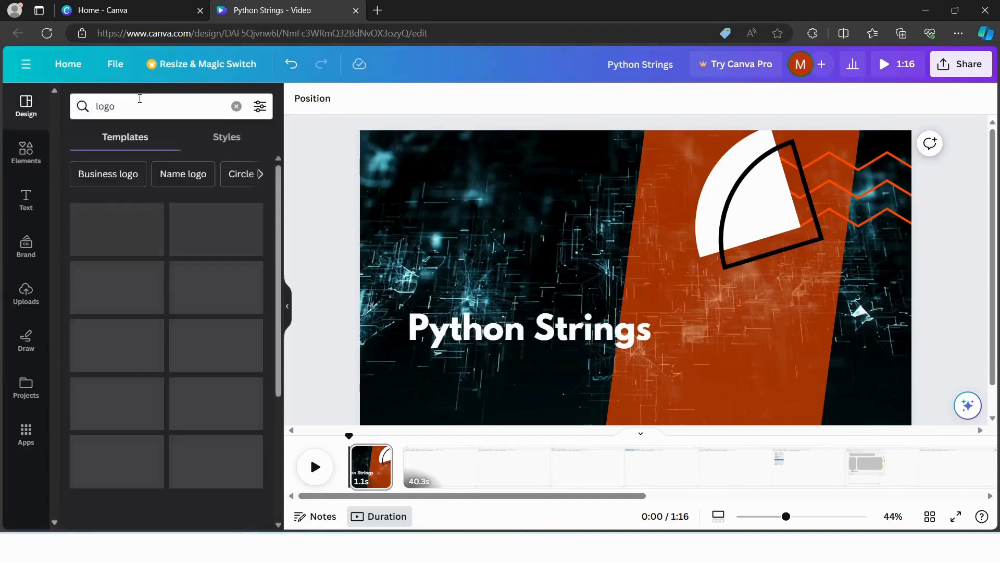
scroll(106, 379, down, 1)
scroll(107, 378, down, 2)
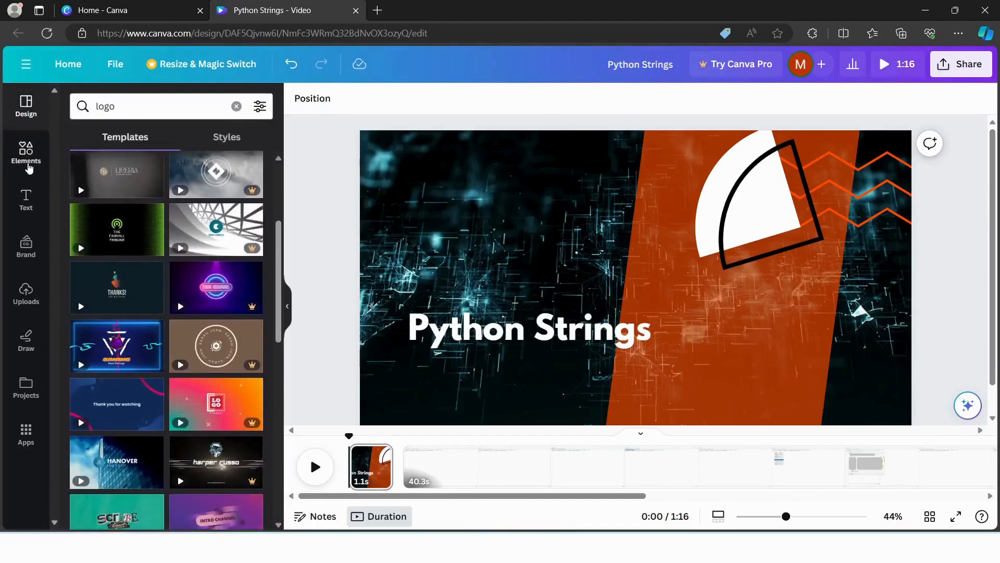
Look through the graphics, photos, videos and audio offered for "logo" in the elements library
click(27, 152)
scroll(112, 239, down, 3)
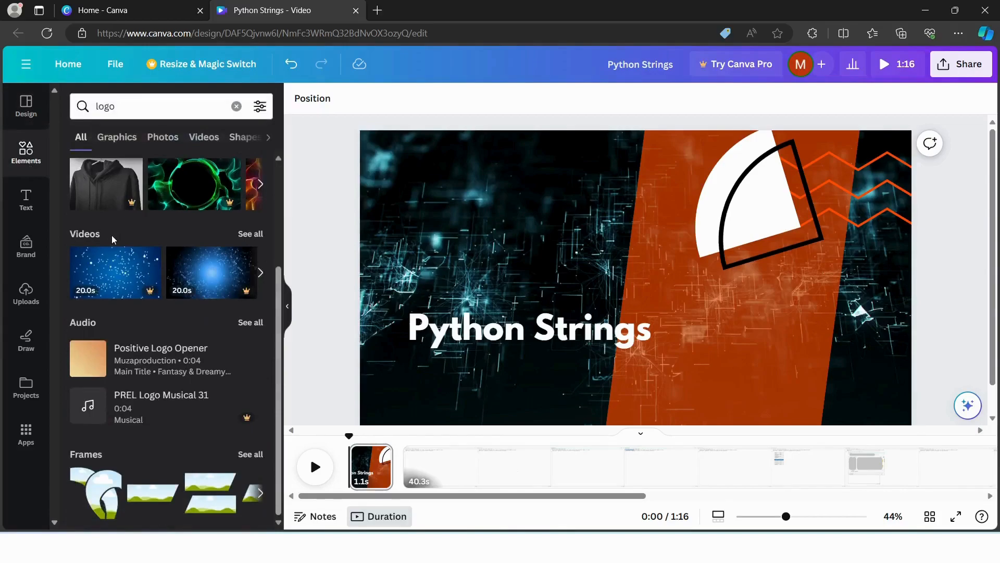
scroll(111, 236, up, 3)
scroll(111, 235, down, 3)
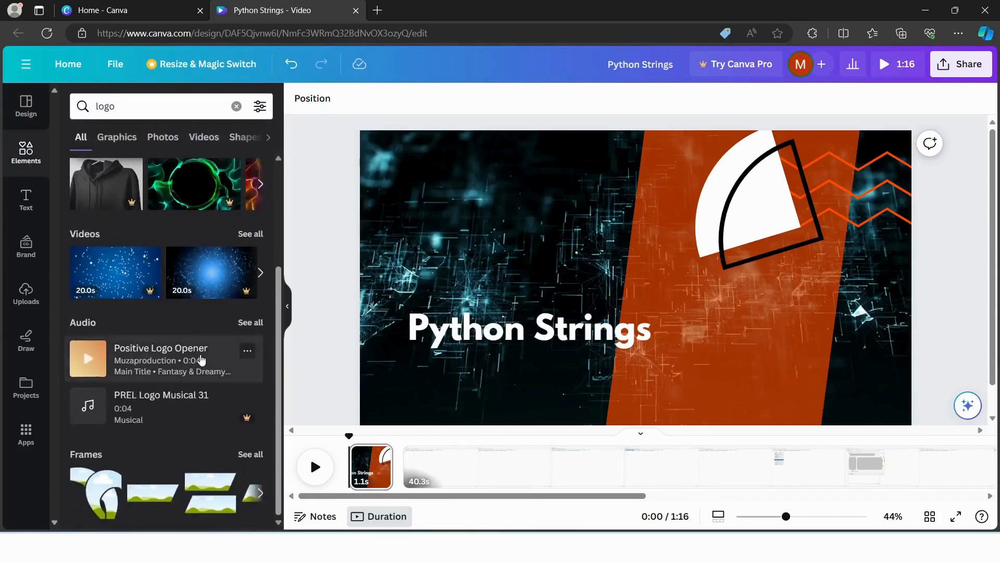
Search the elements library for "circle" and add the solid circle shape to the "Python Strings" slide
click(237, 105)
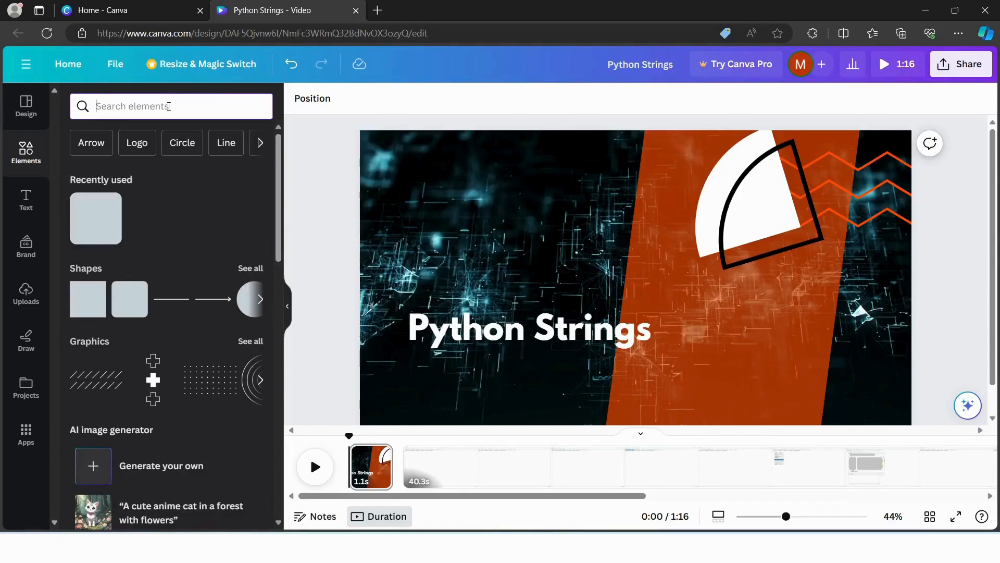
text(circle)
key(Return)
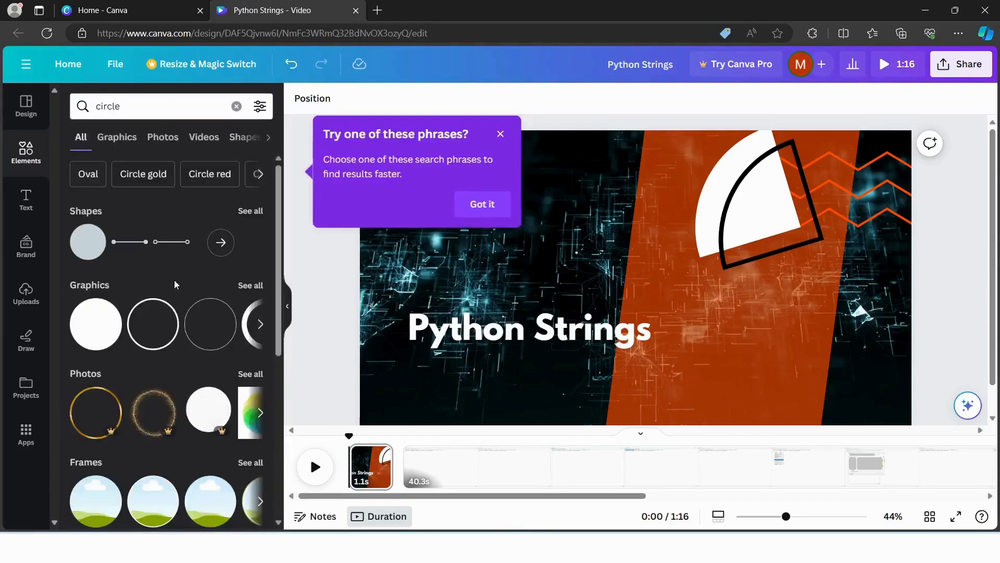
click(83, 255)
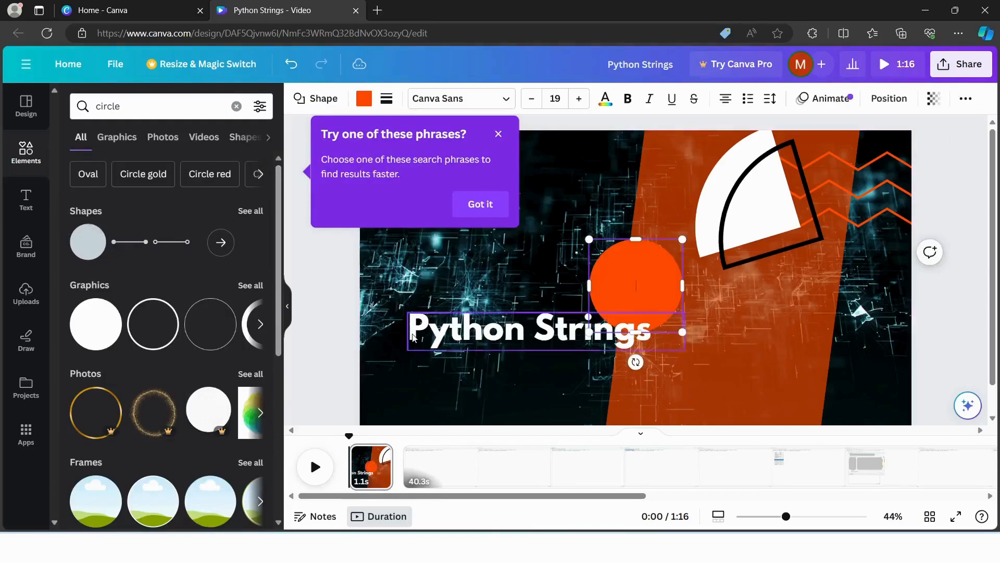
Shrink the circle to about half its size and place it in the slide's lower-right corner
drag(636, 279, 858, 372)
drag(804, 332, 841, 366)
drag(872, 404, 870, 397)
drag(840, 361, 851, 370)
click(949, 343)
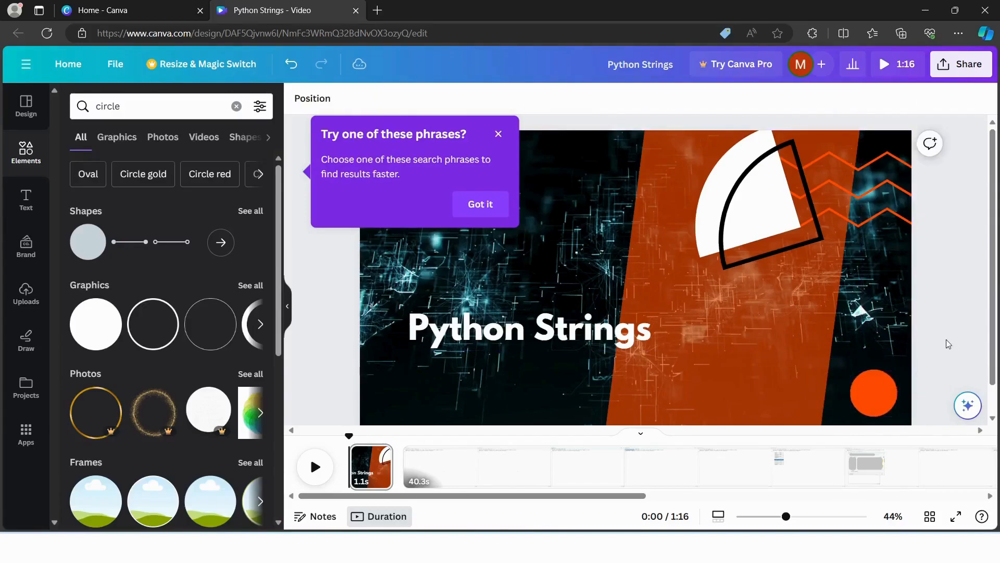
Try white as the circle's fill, and set it to medium grey
click(883, 399)
click(364, 100)
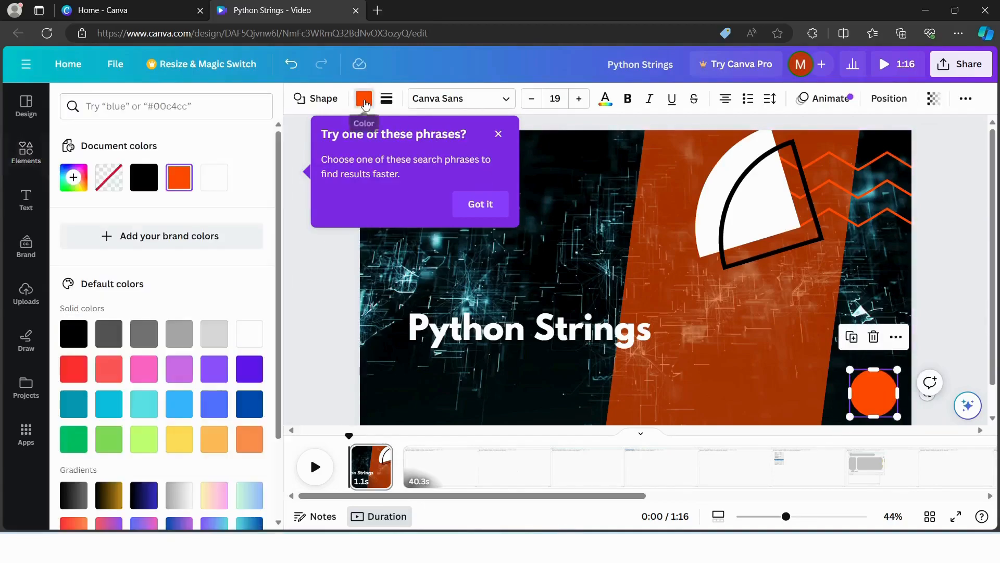
click(249, 333)
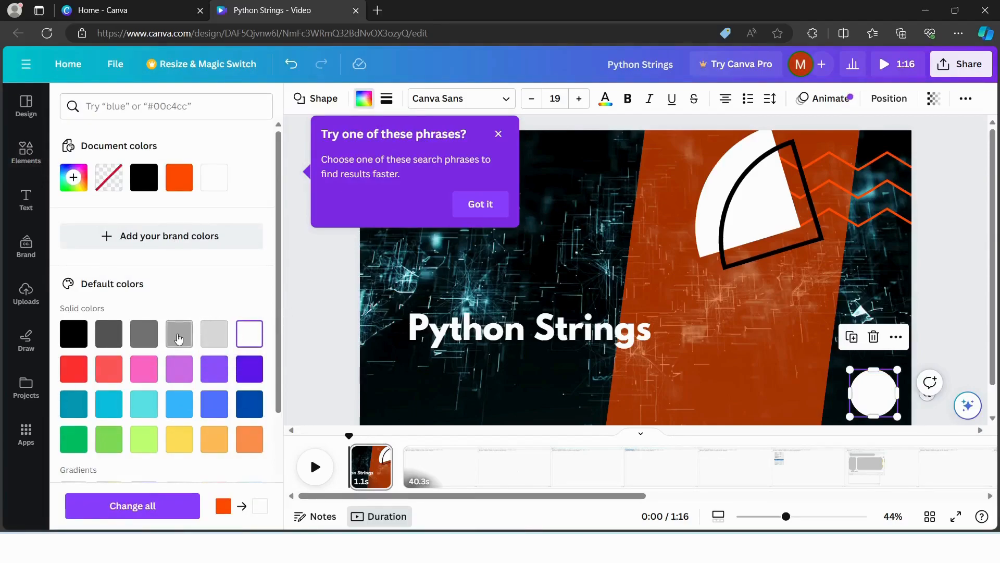
click(145, 335)
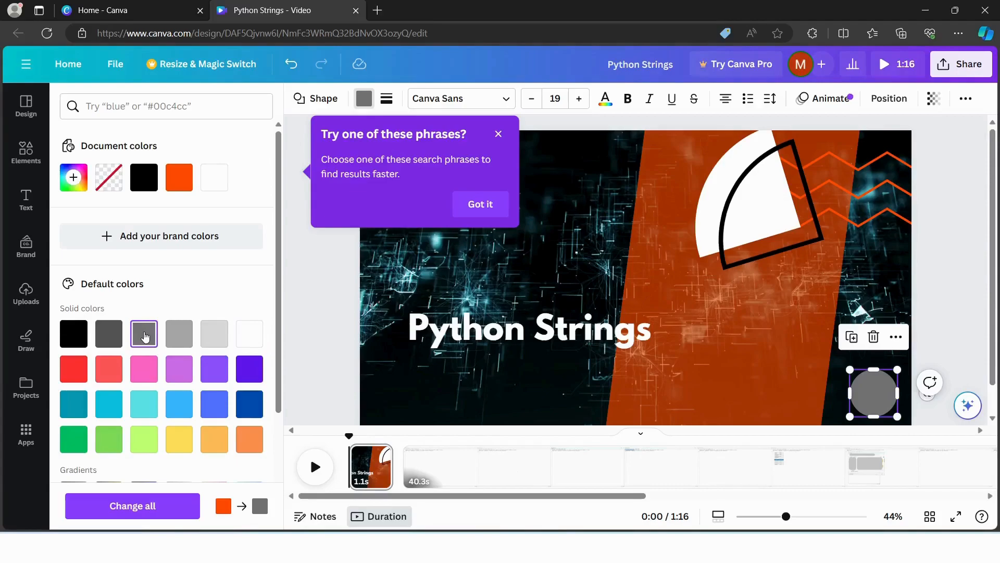
Write "Learn with" and the creator's first name on three lines inside the grey circle, and make the text bold
click(334, 330)
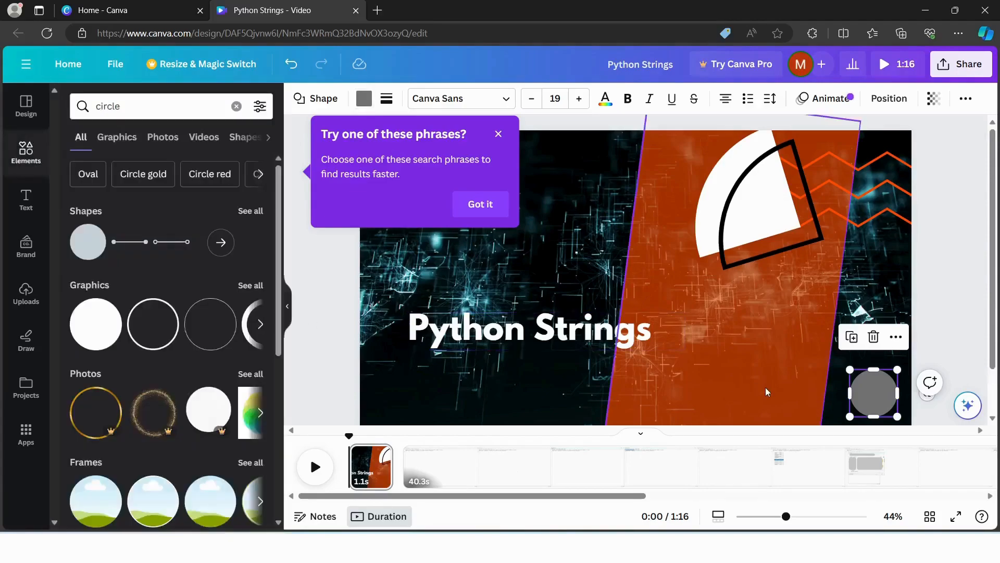
double_click(869, 397)
text(Learn)
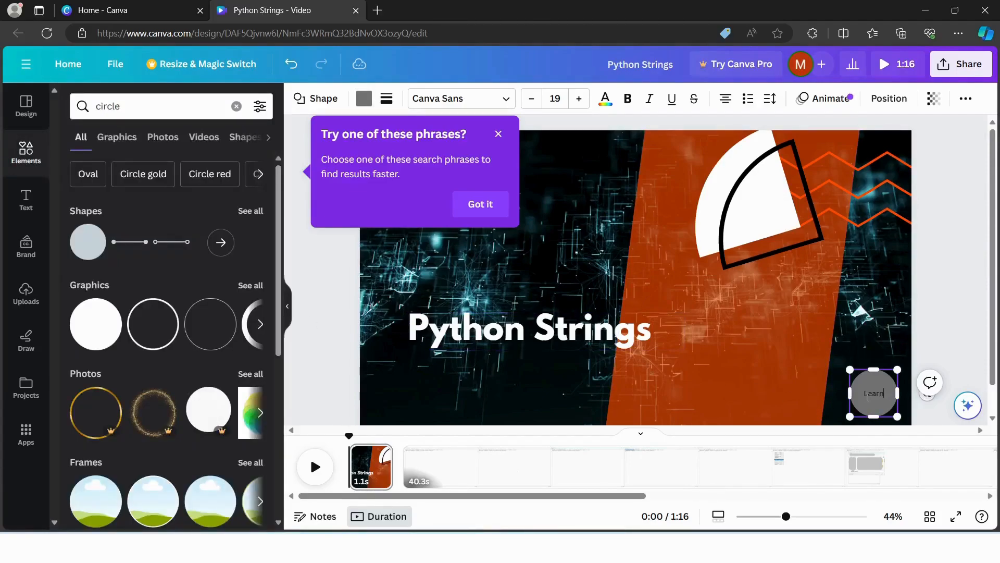
key(Return)
text(with)
key(Return)
key(ctrl+a)
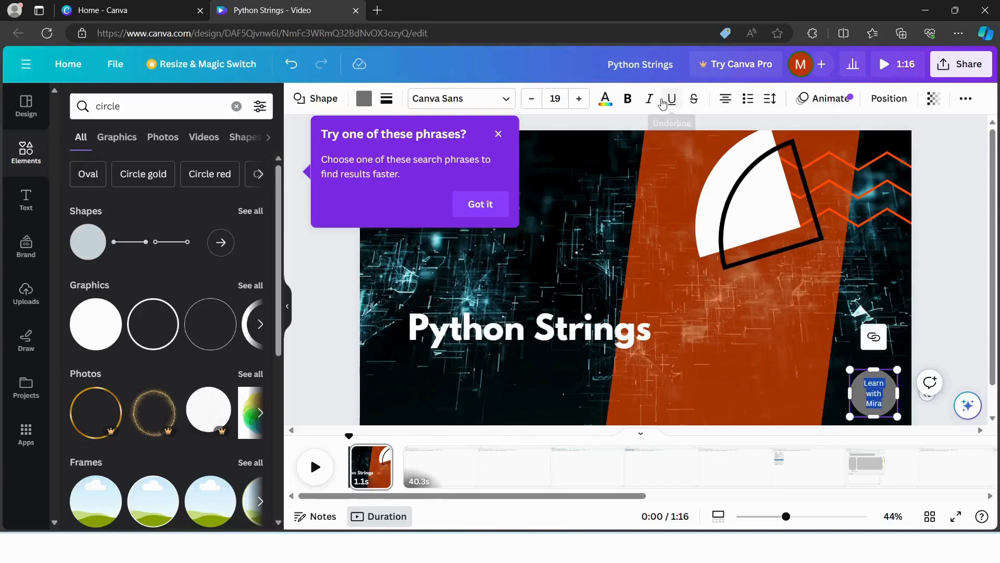
click(315, 321)
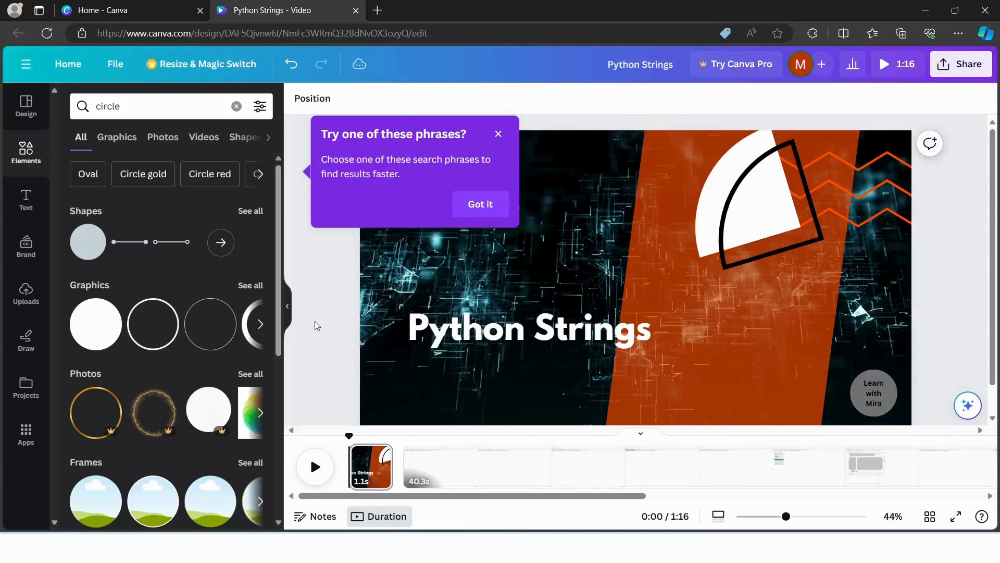
Copy the circle logo from the "Python Strings" slide onto each of the other four pages and dismiss the search-phrase tip
click(858, 390)
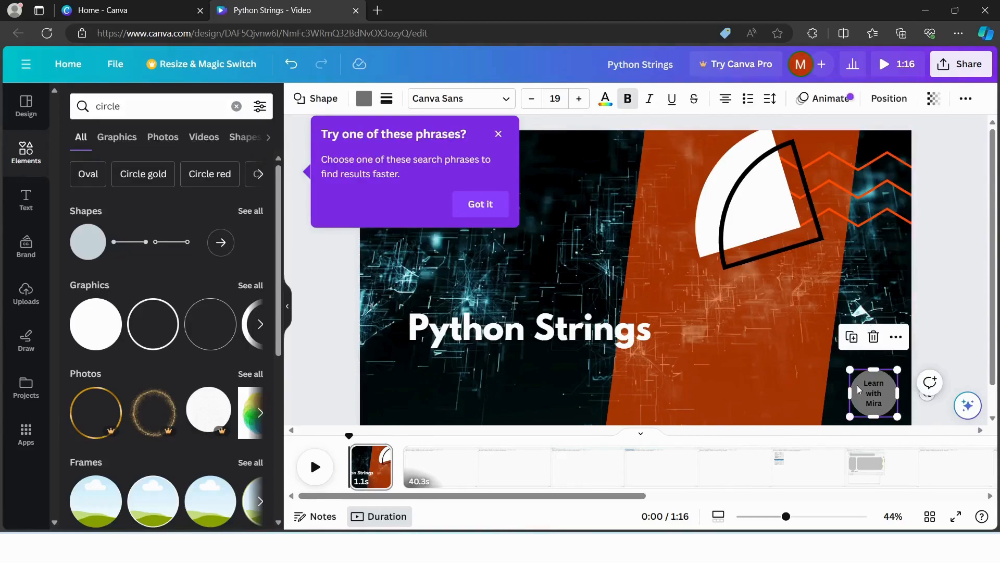
click(496, 469)
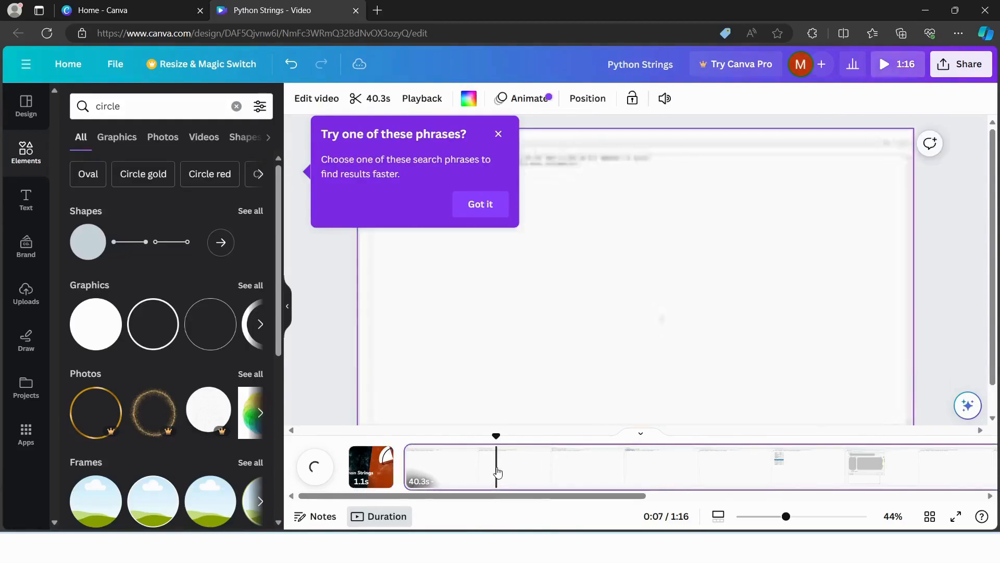
scroll(497, 472, right, 5)
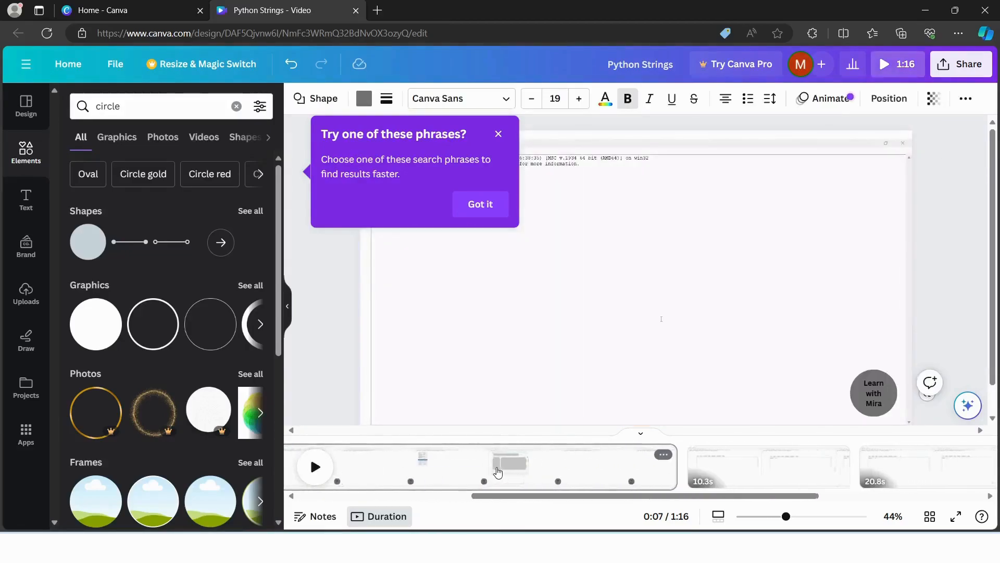
click(731, 471)
click(950, 475)
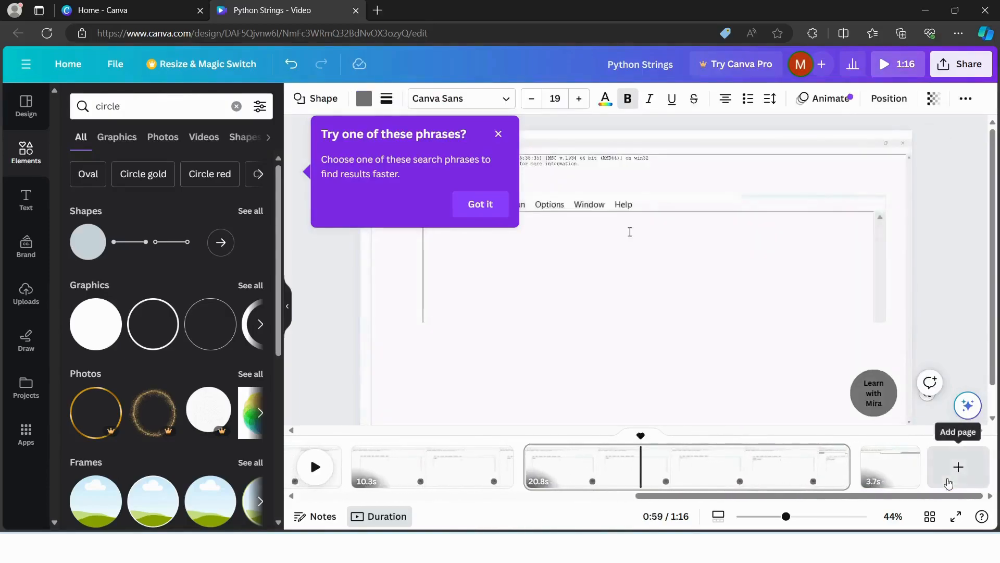
click(899, 459)
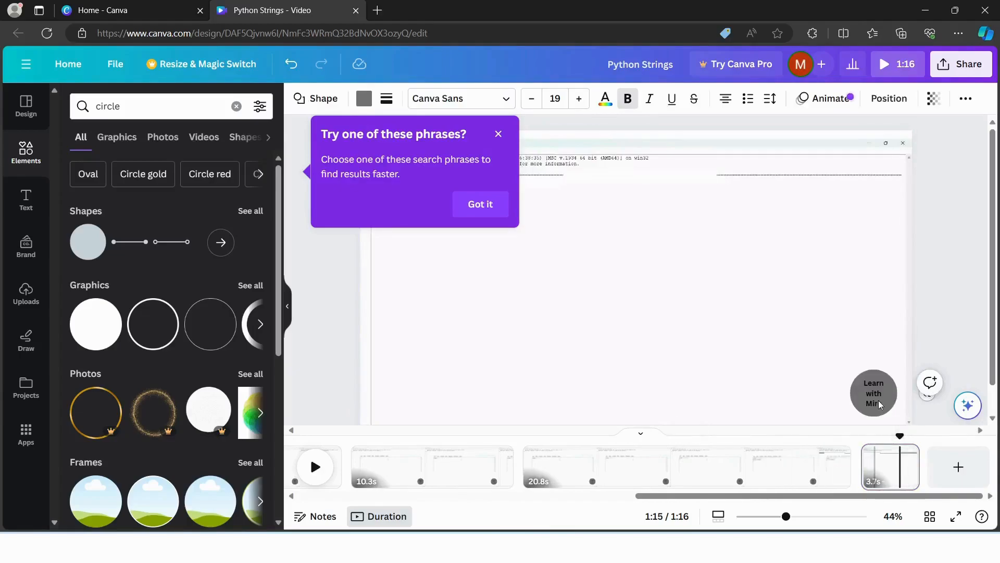
click(875, 476)
click(887, 475)
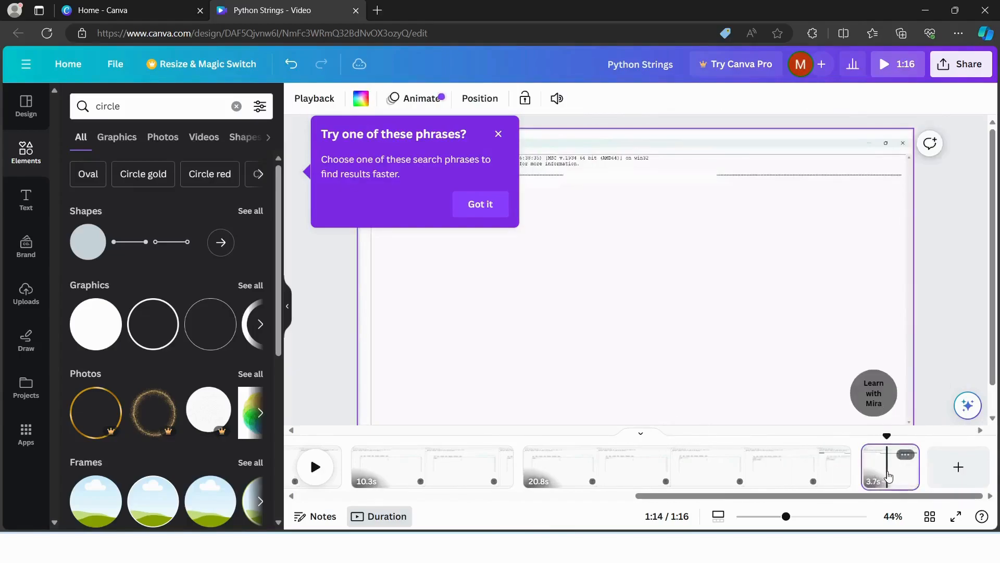
click(482, 207)
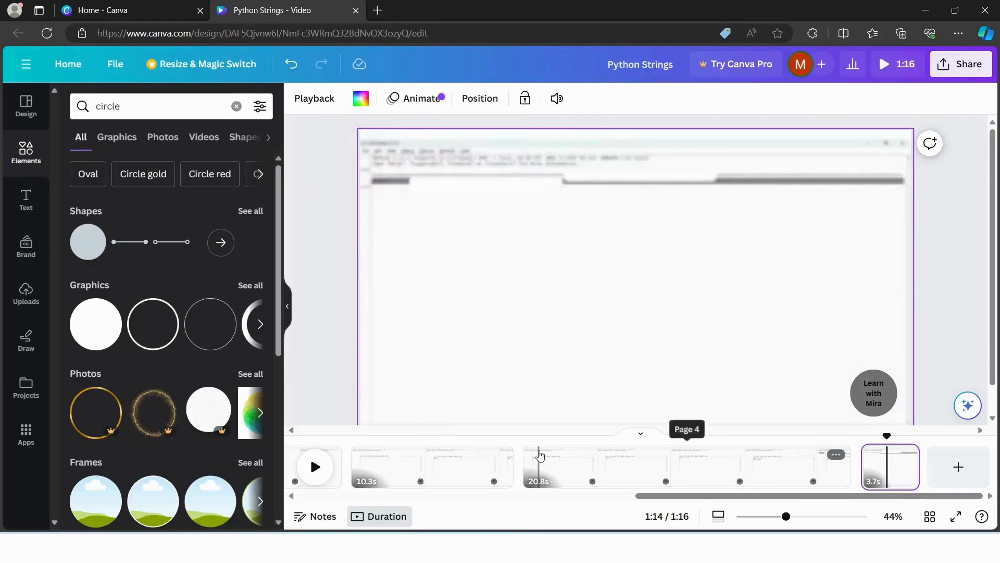
Play from the opening slide and parts of pages 4 and 5 to check the circle logo on the clips
scroll(754, 486, left, 10)
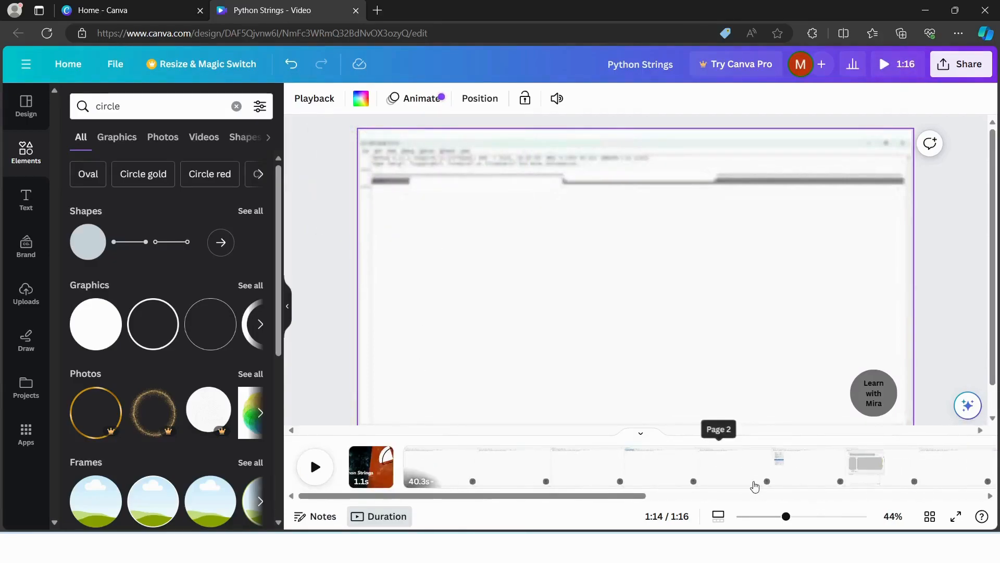
click(371, 470)
click(312, 467)
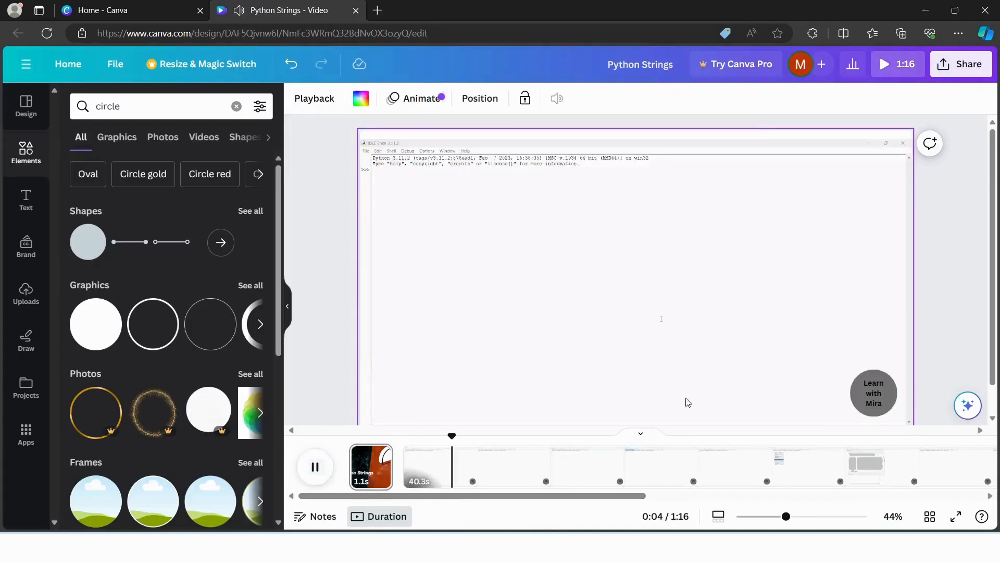
scroll(752, 477, right, 2)
scroll(751, 477, right, 2)
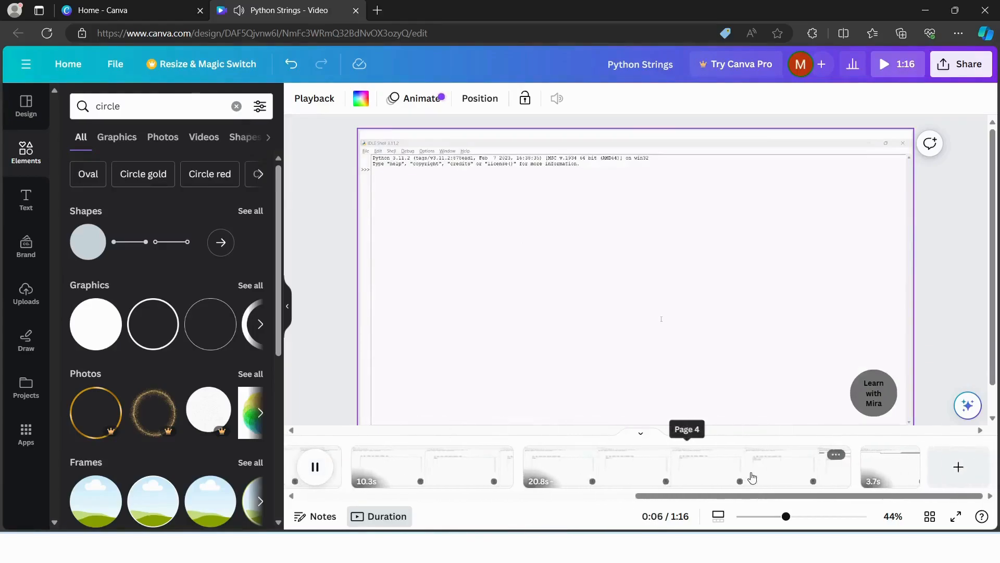
click(700, 477)
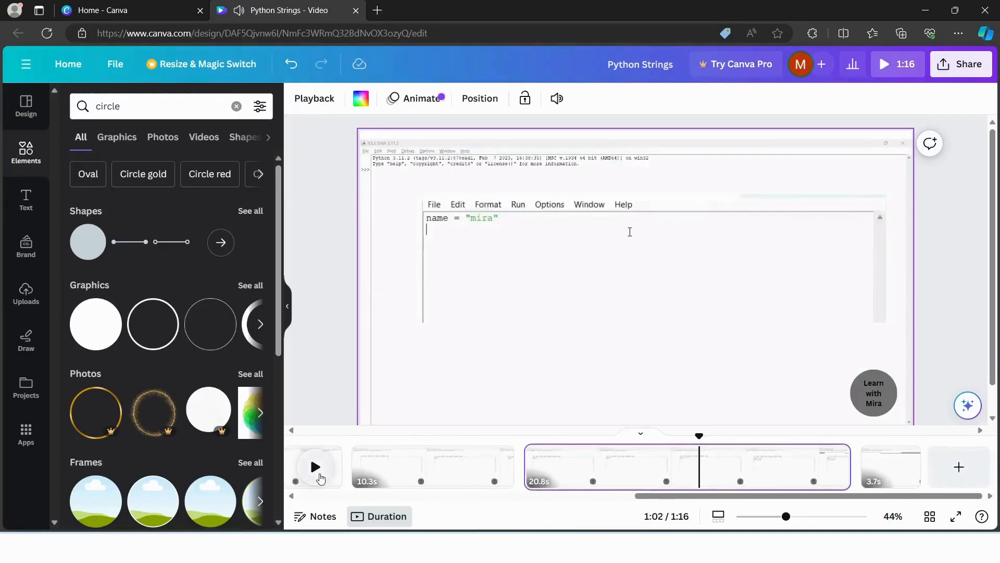
click(316, 466)
click(881, 474)
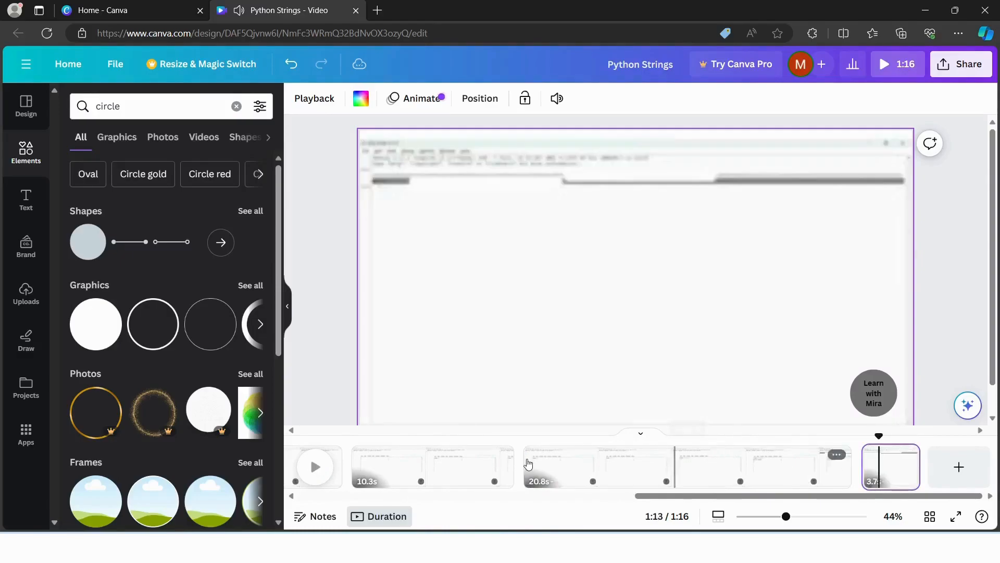
click(314, 467)
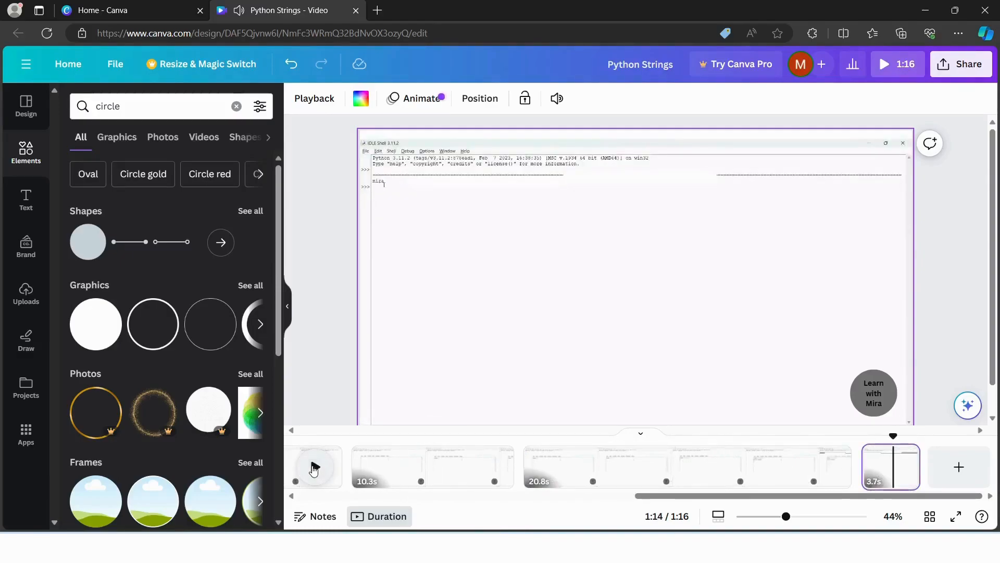
click(314, 468)
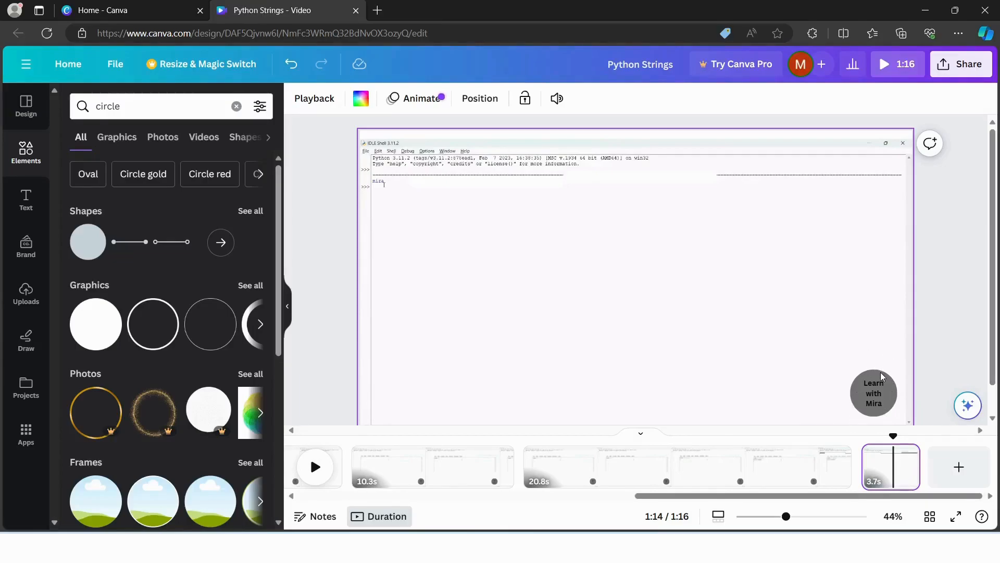
Play the opening of page 3 and pause it at 0:44 to find a place for text
click(312, 305)
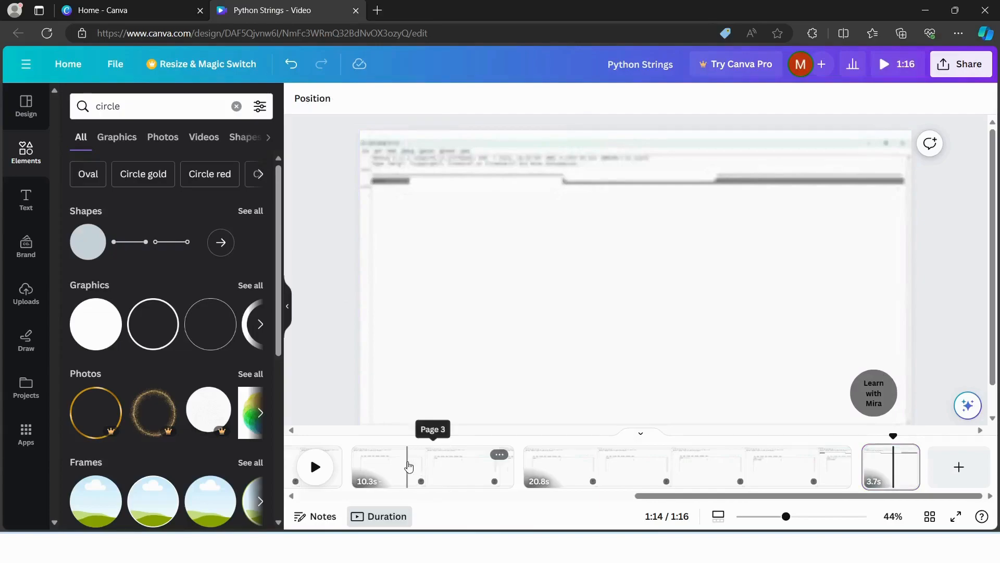
scroll(409, 465, left, 5)
scroll(409, 466, right, 3)
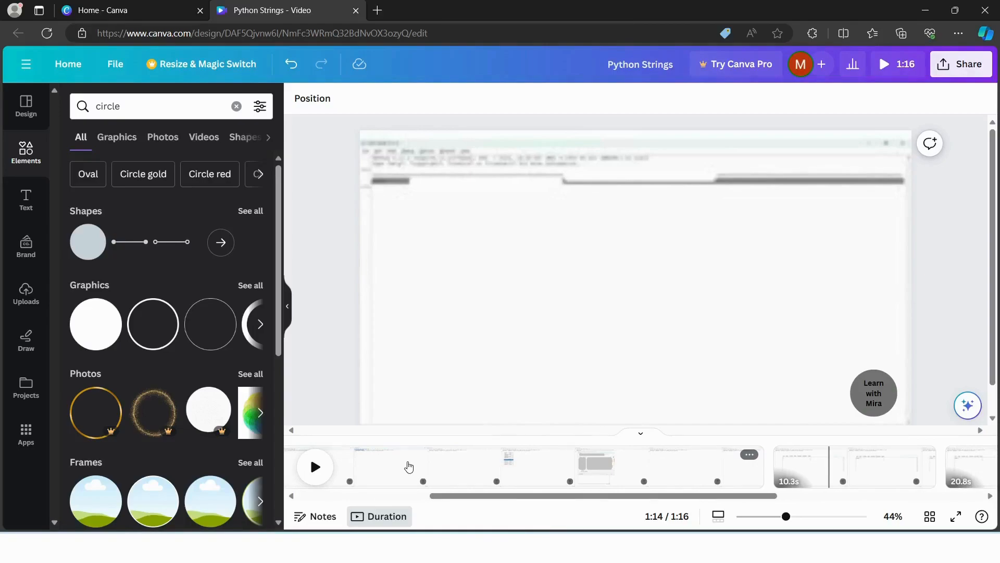
scroll(556, 469, right, 2)
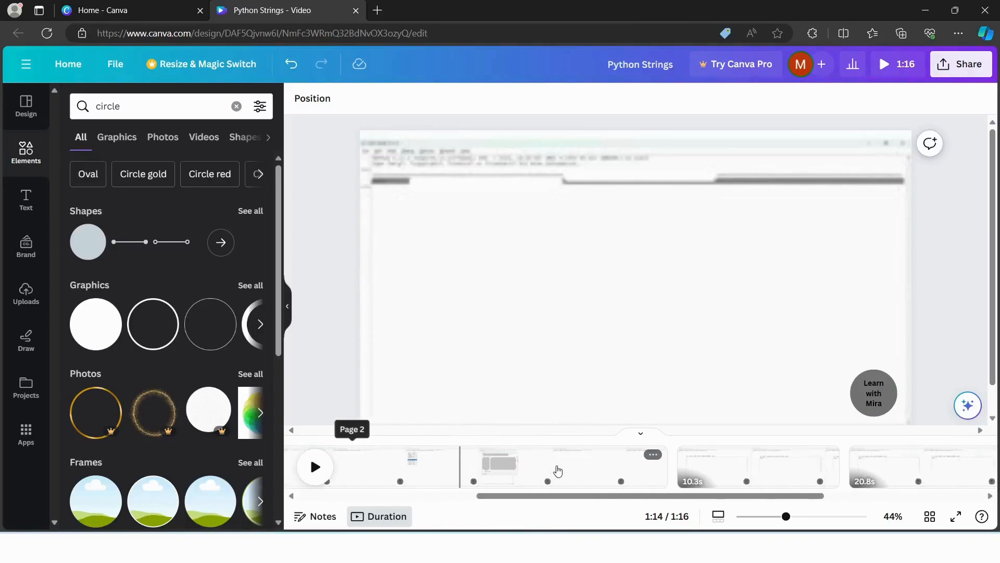
click(683, 475)
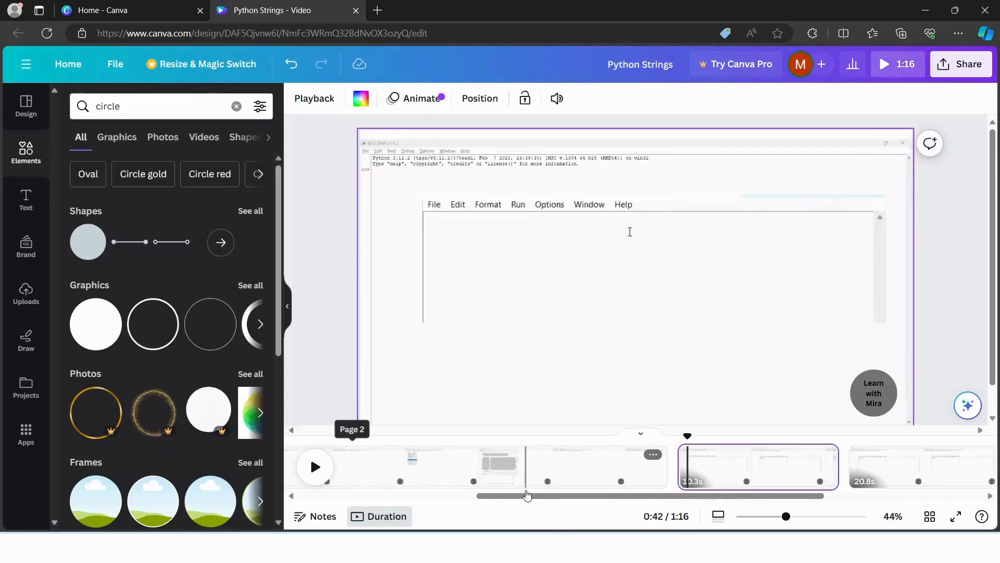
click(316, 465)
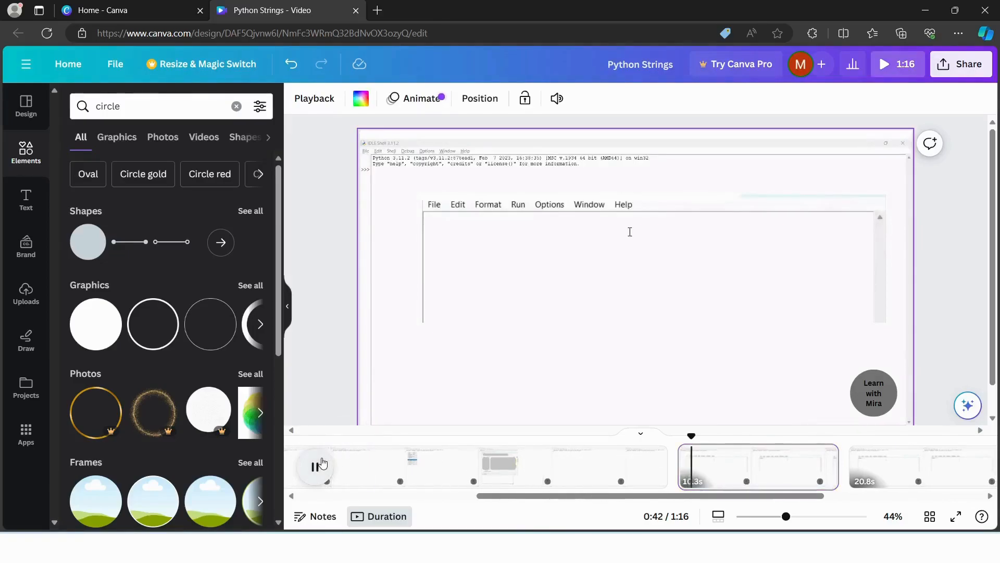
click(318, 466)
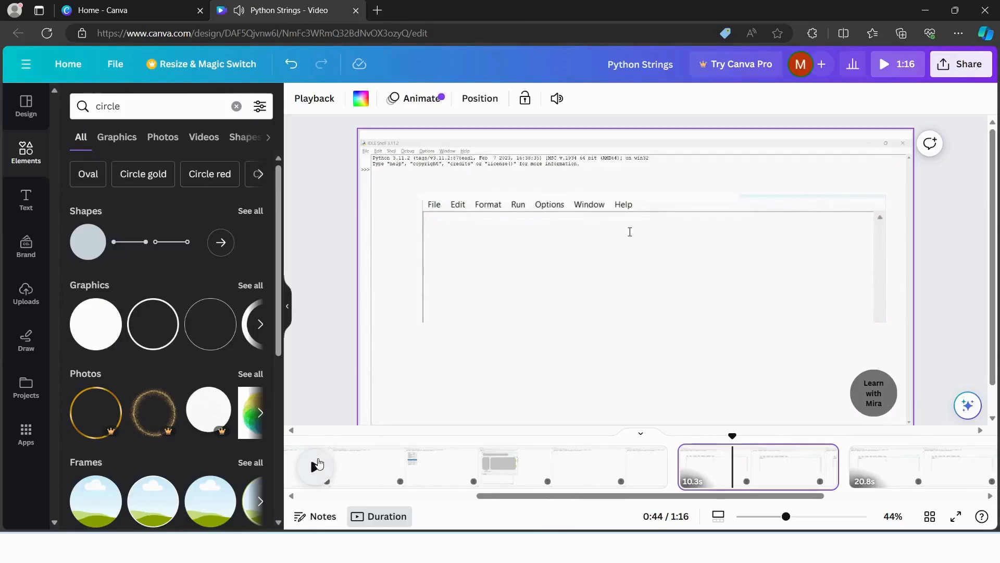
Add a subheading reading "print() to print what you want." to page 3
click(26, 208)
click(134, 311)
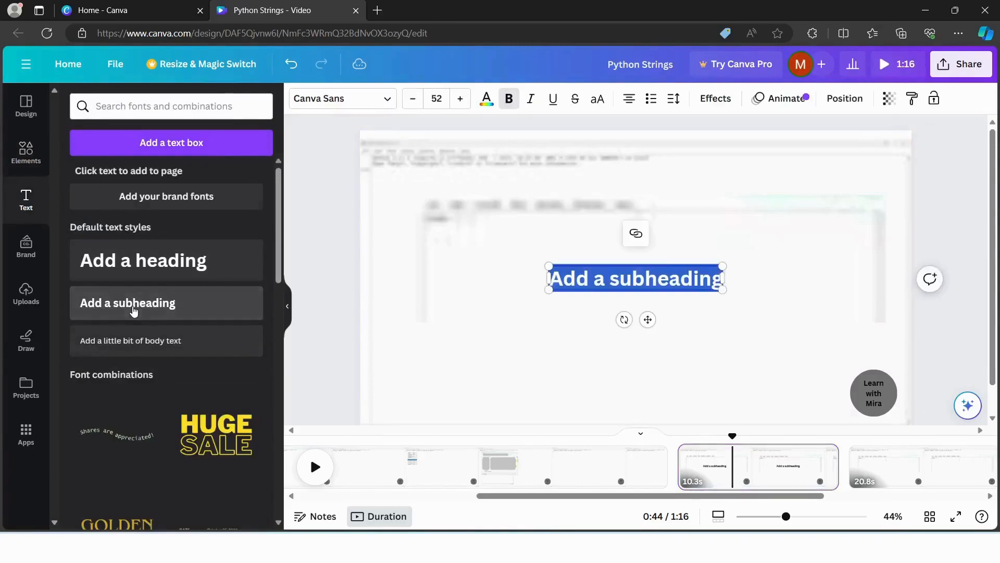
text(pinrt()
key(BackSpace)
key(BackSpace)
key(BackSpace)
key(BackSpace)
key(BackSpace)
text(rint())
text( to print t)
text(he)
key(BackSpace)
key(BackSpace)
key(BackSpace)
text(what you want.)
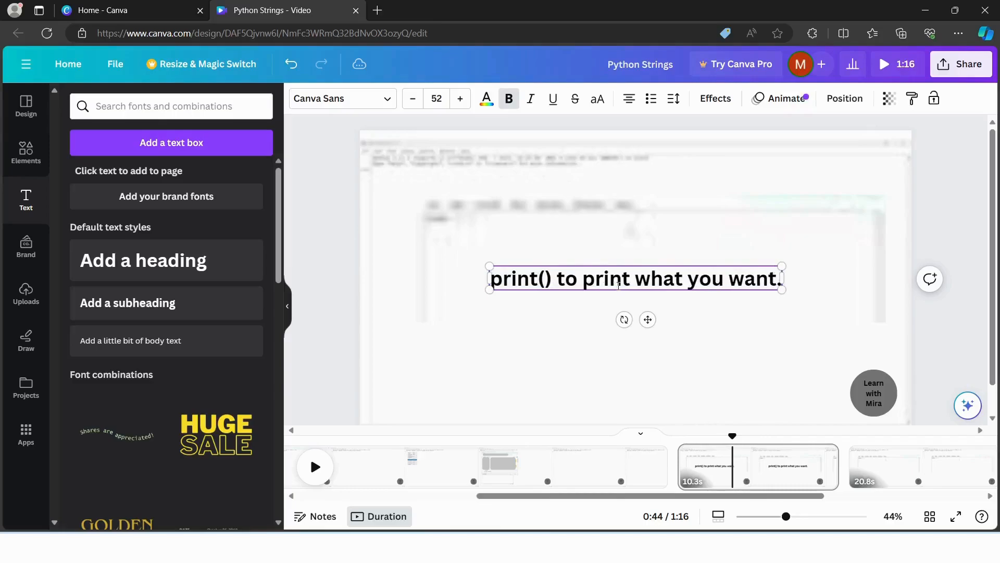
click(371, 268)
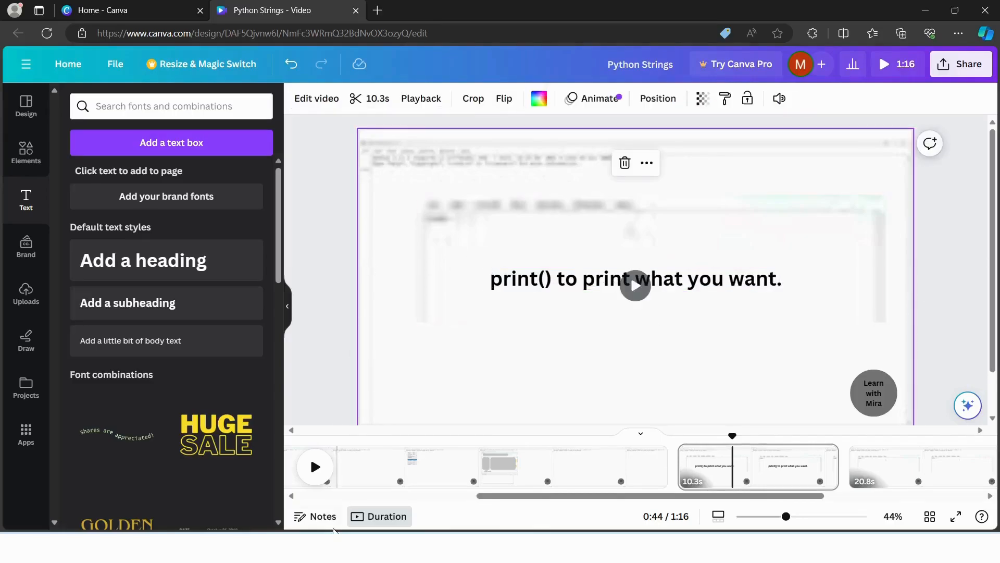
Give the subheading on page 3 the Background text effect with its yellow colour
click(314, 472)
click(315, 471)
click(587, 275)
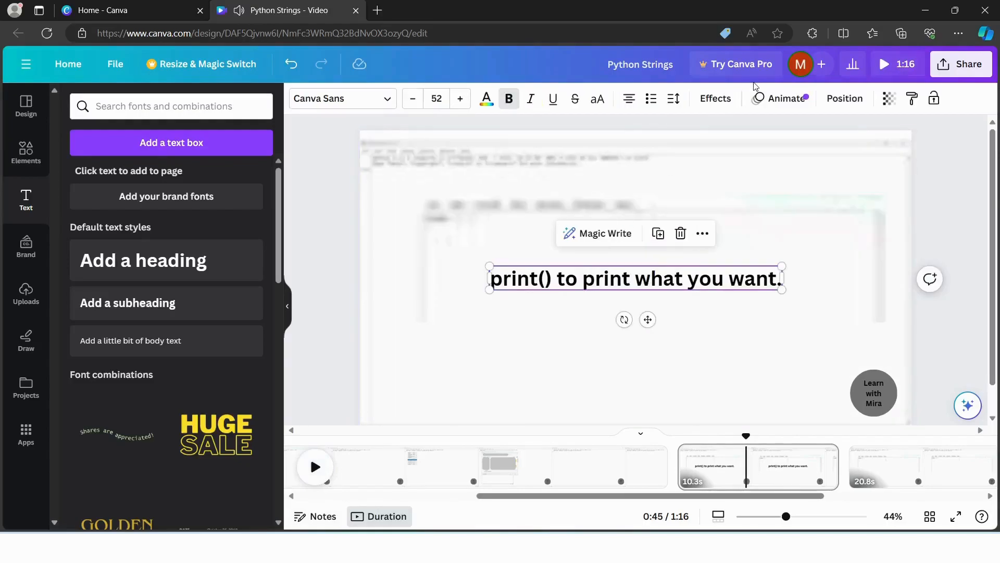
click(715, 99)
click(104, 416)
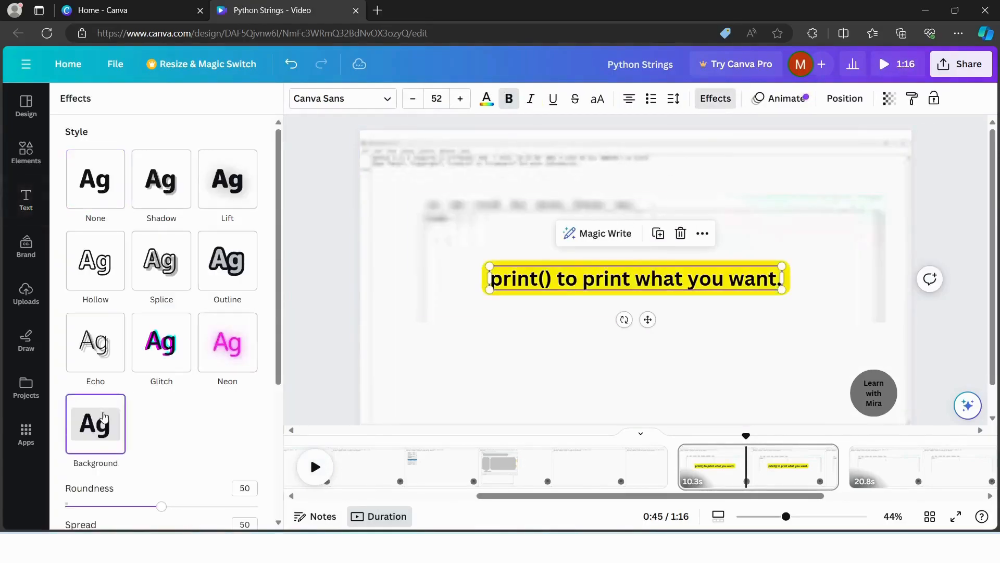
click(345, 321)
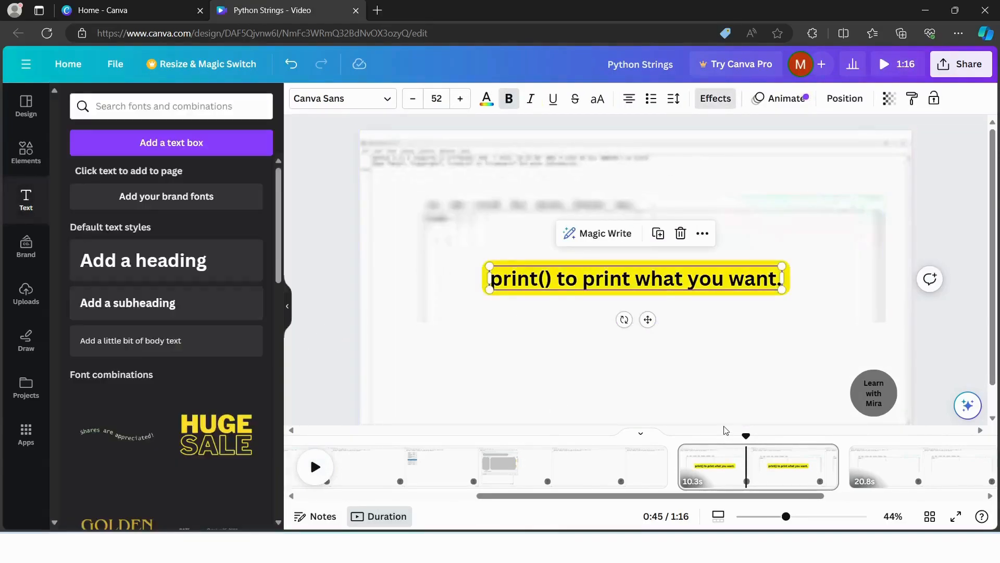
Play page 3 from its start and delete the yellow-backed subheading
drag(748, 439, 677, 438)
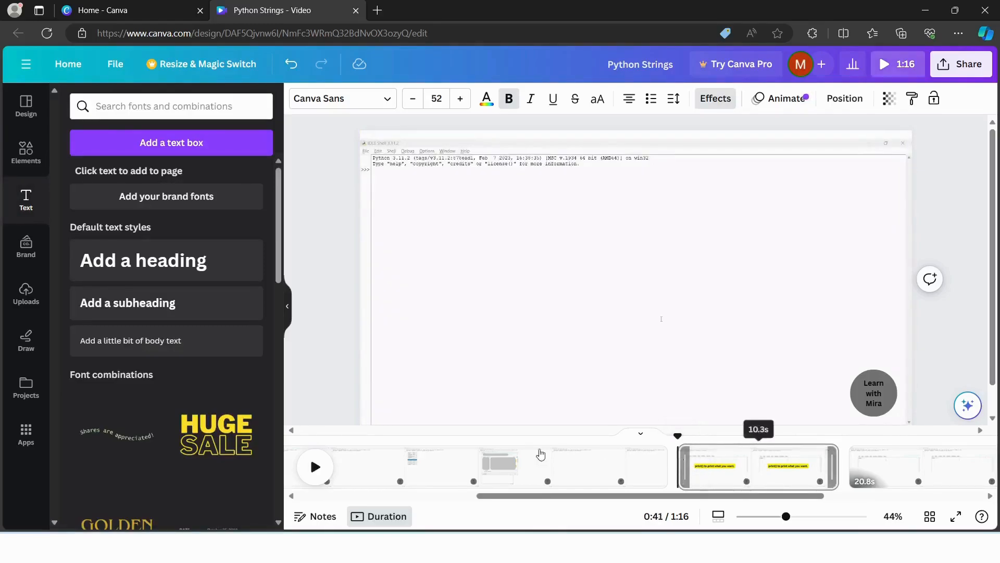
click(314, 467)
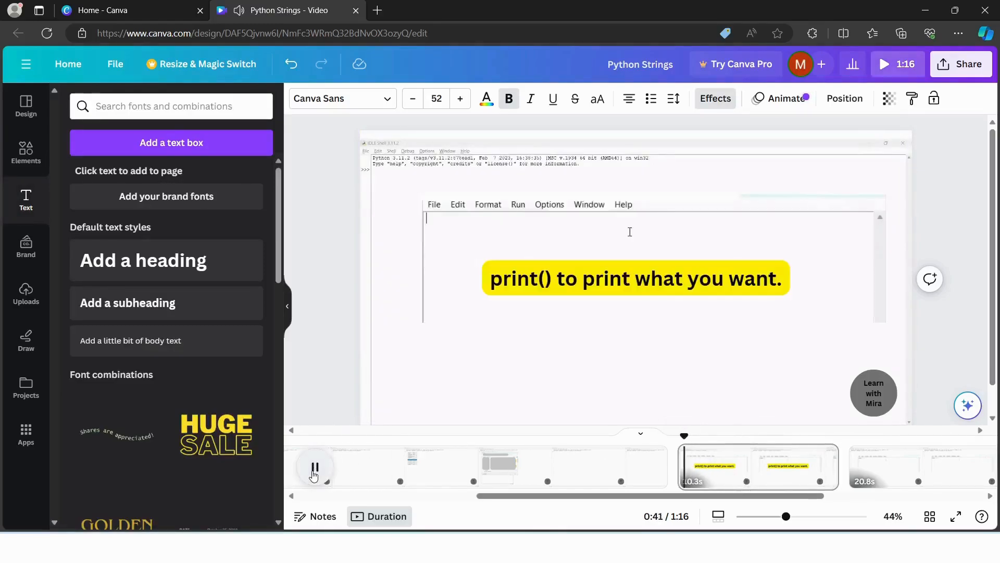
click(557, 281)
key(Delete)
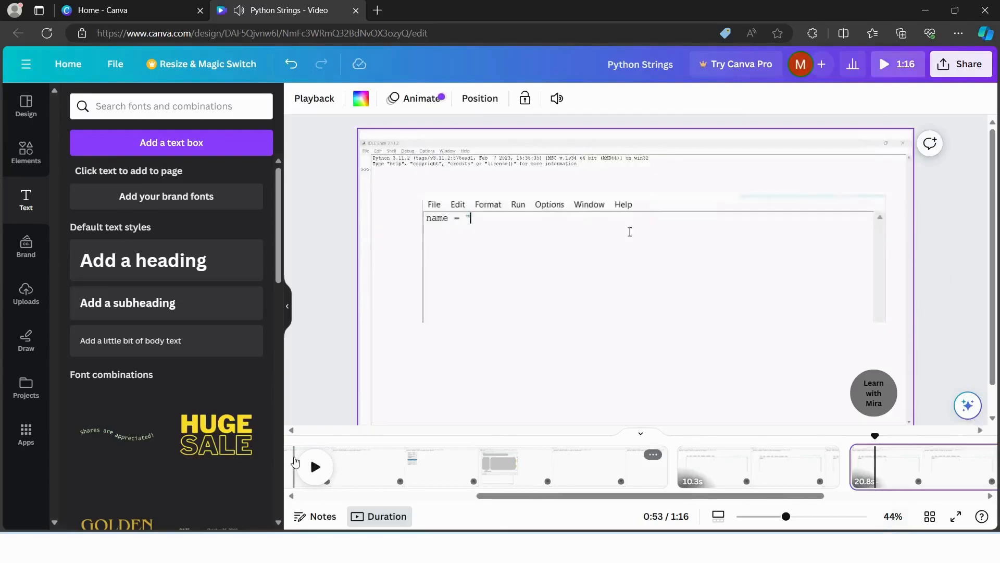
Play page 4 up to 1:04, where print is typed, and add the yellow-backed text "print() to print what you want."
click(328, 466)
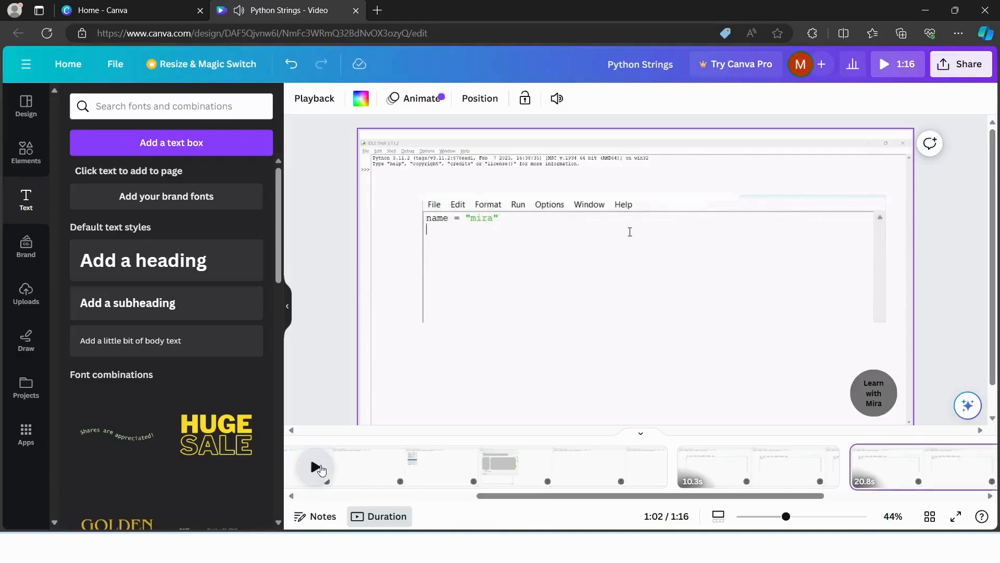
click(317, 467)
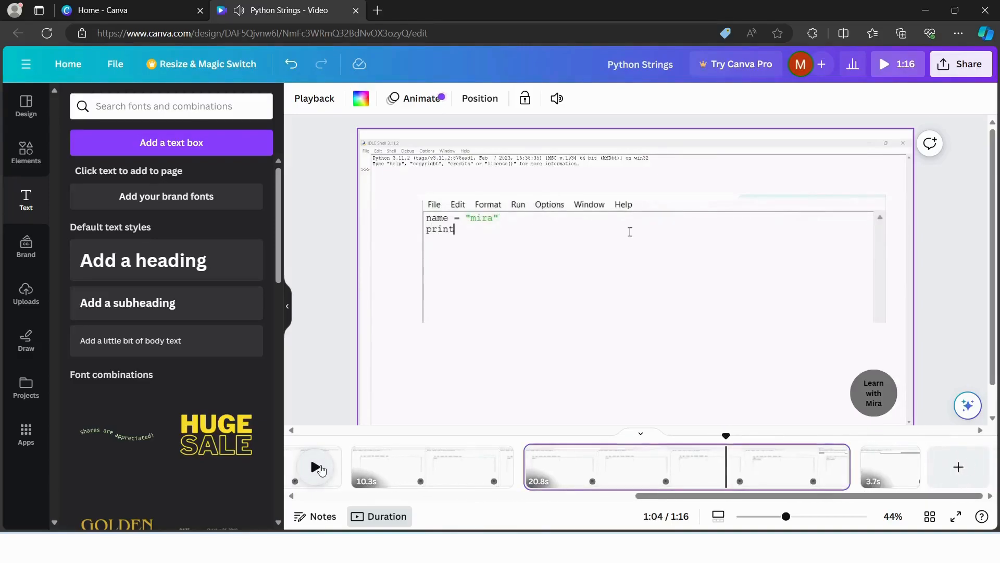
text(print() to print what you want.)
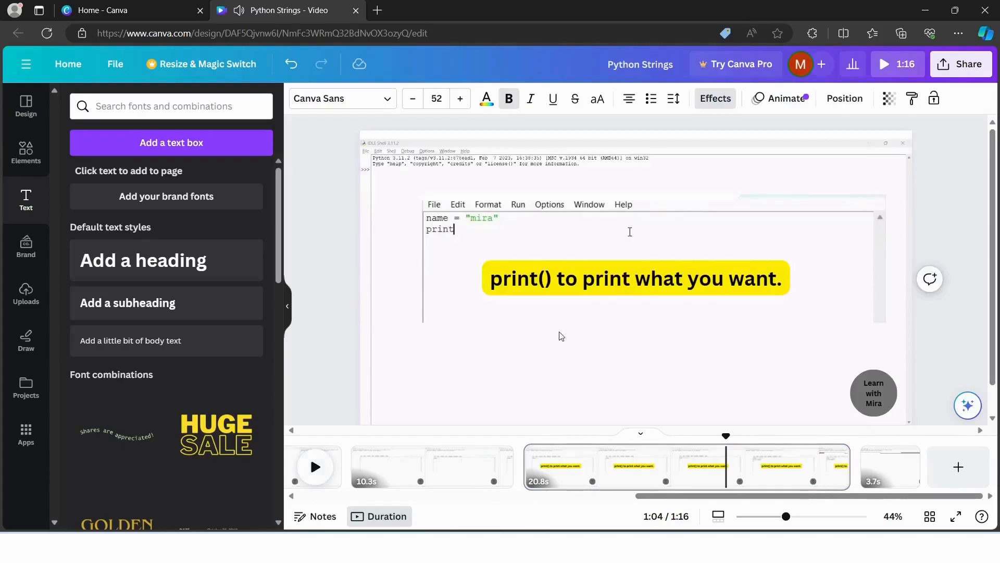
Show the timing of the yellow-backed text and trim its start to the playhead at 1:04
right_click(603, 278)
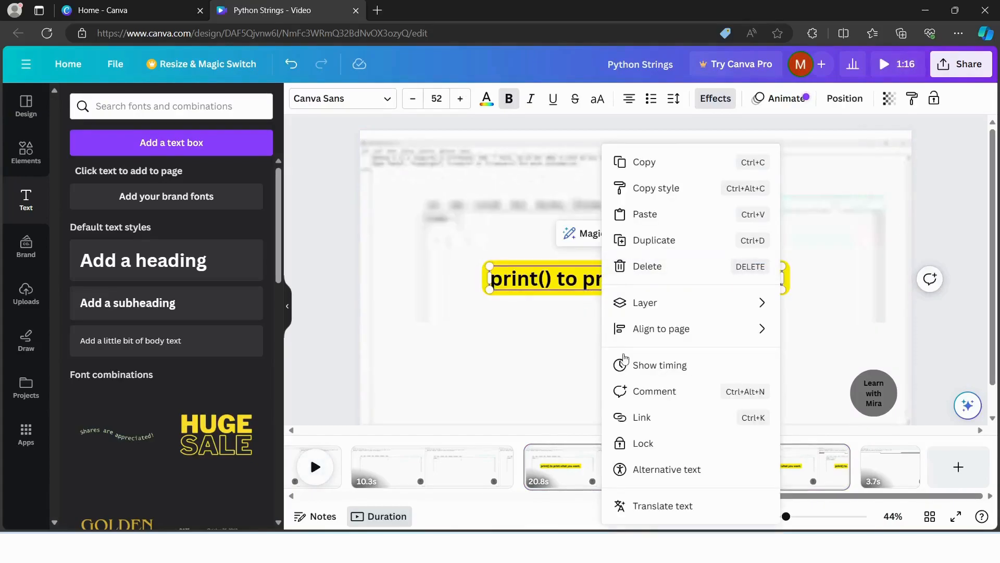
click(627, 365)
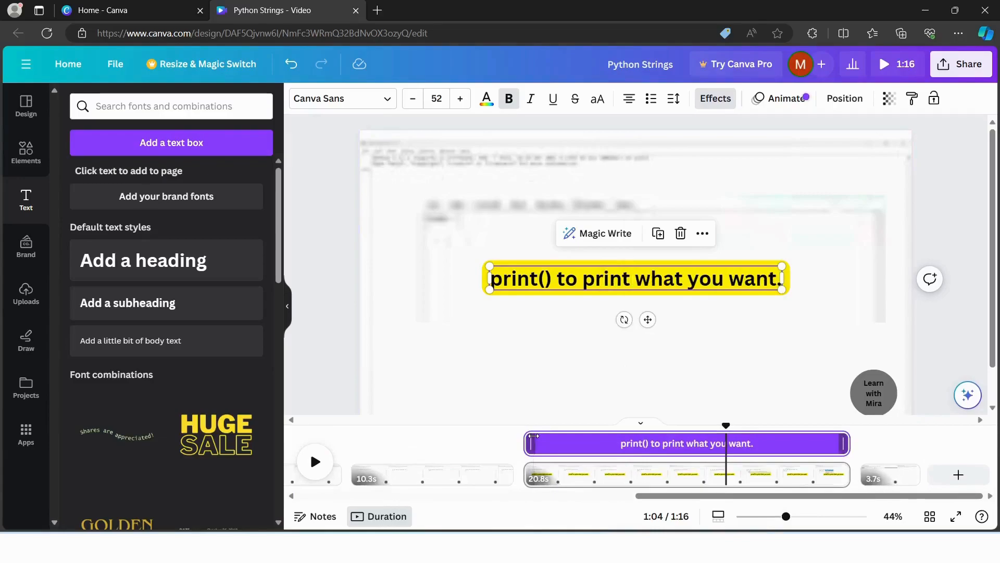
drag(529, 437, 729, 443)
Try the Fade animation on the yellow-backed text and settle on Pan for both enter and exit
click(780, 100)
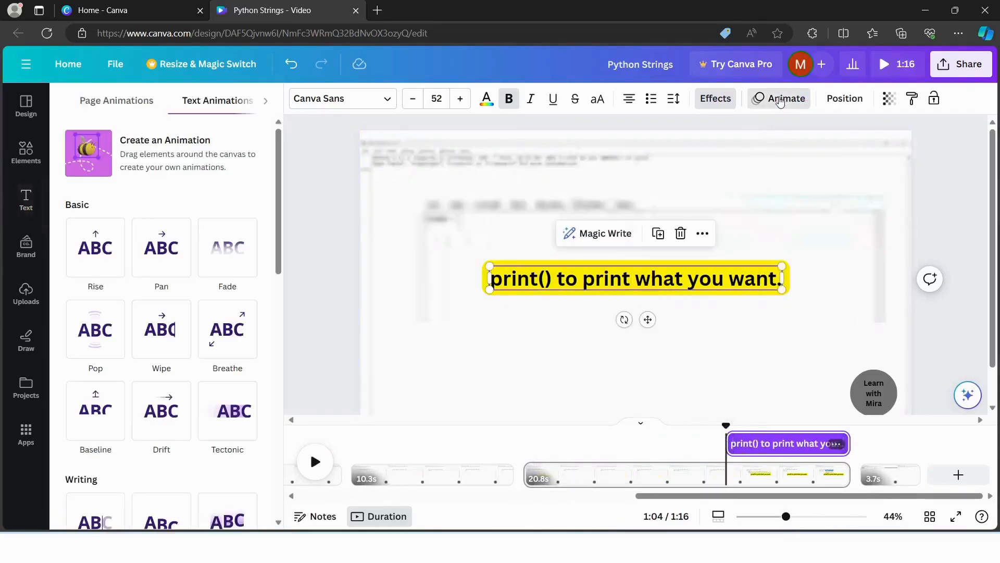
click(223, 265)
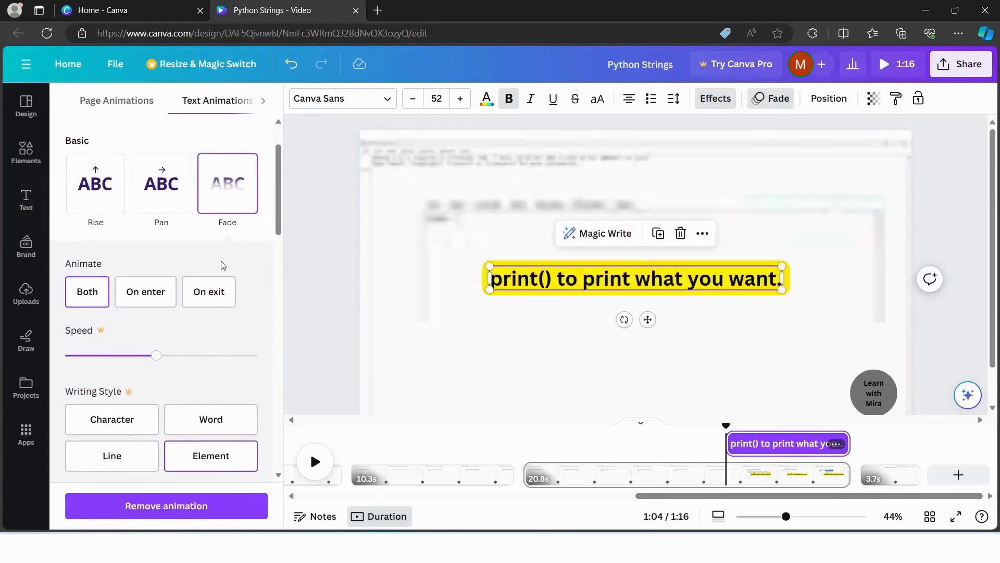
click(173, 207)
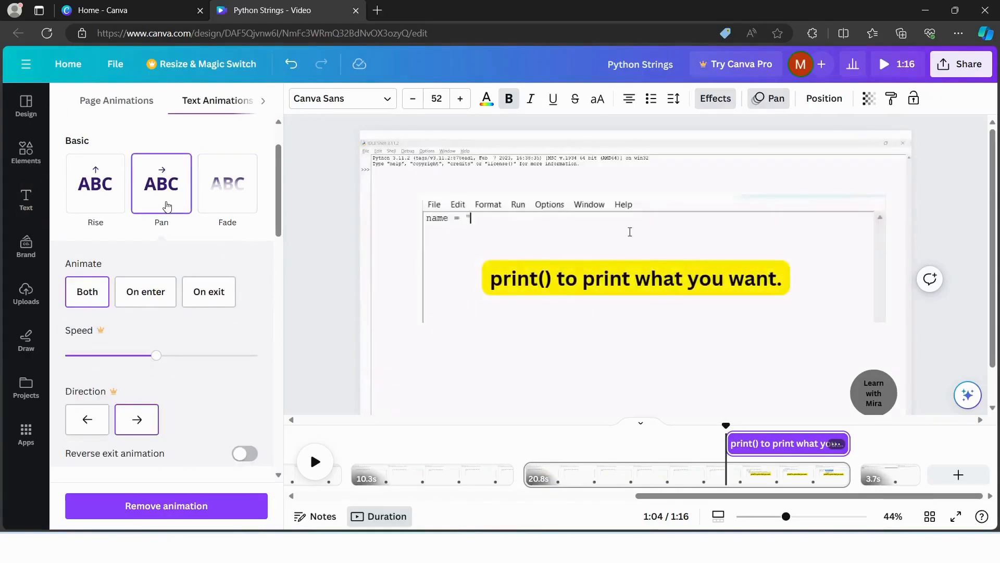
Play page 2 from 0:24 and pause at 0:26 to find where the File menu opens
click(670, 473)
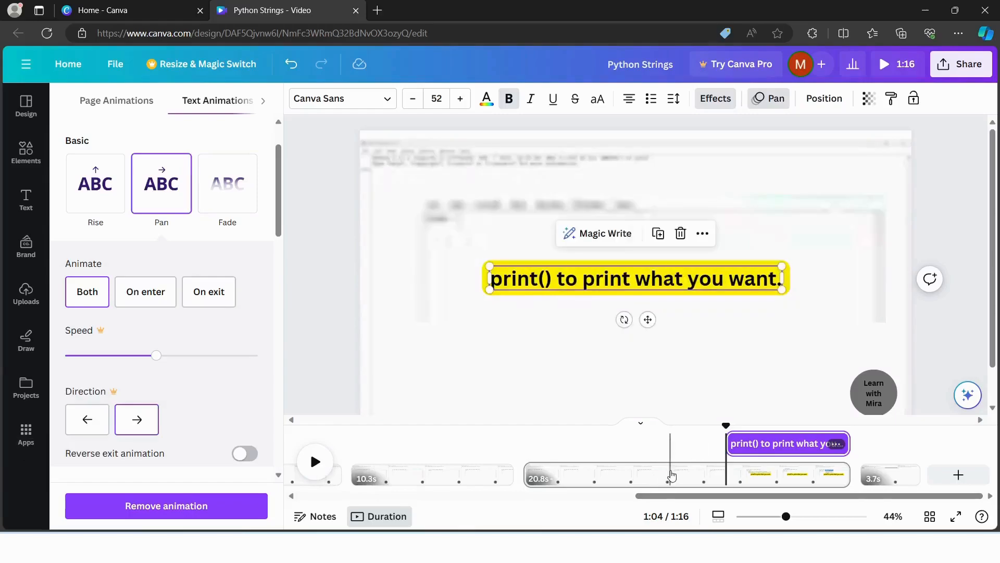
click(314, 467)
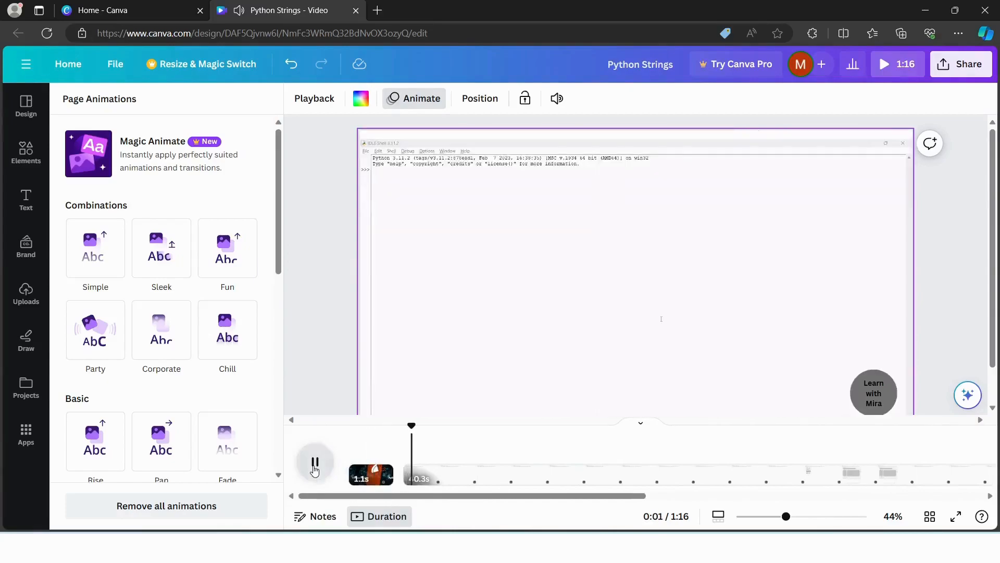
click(314, 470)
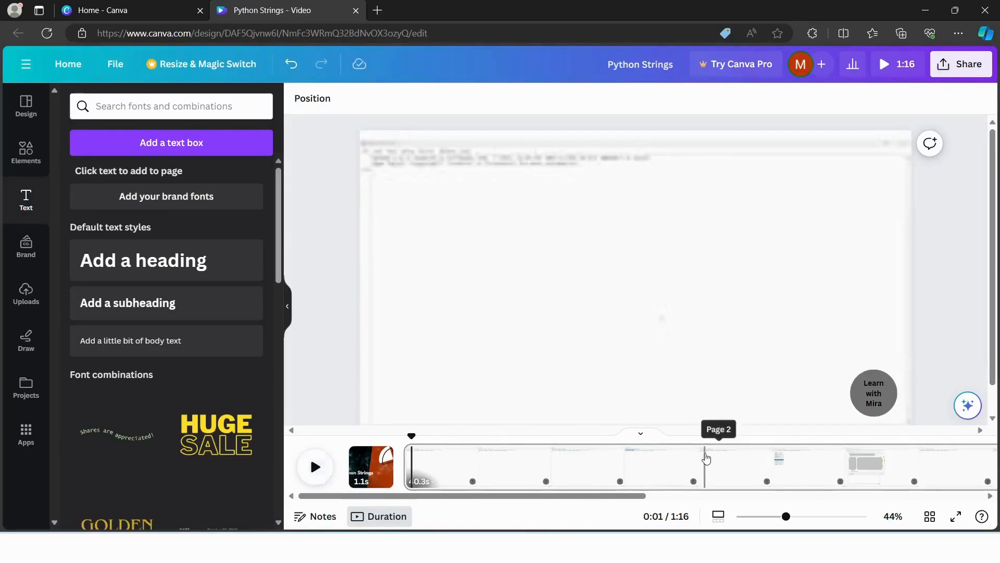
click(775, 461)
click(305, 468)
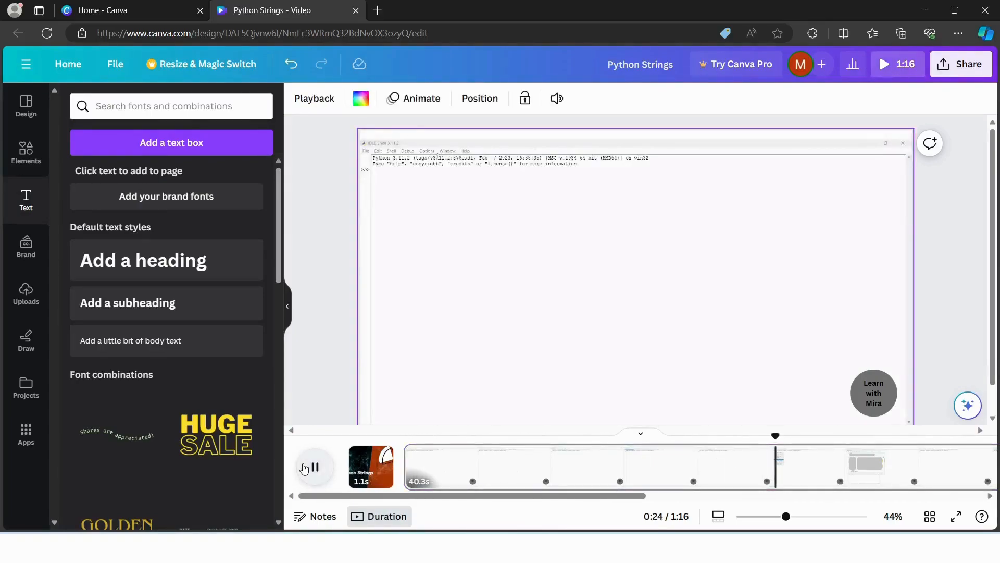
click(305, 468)
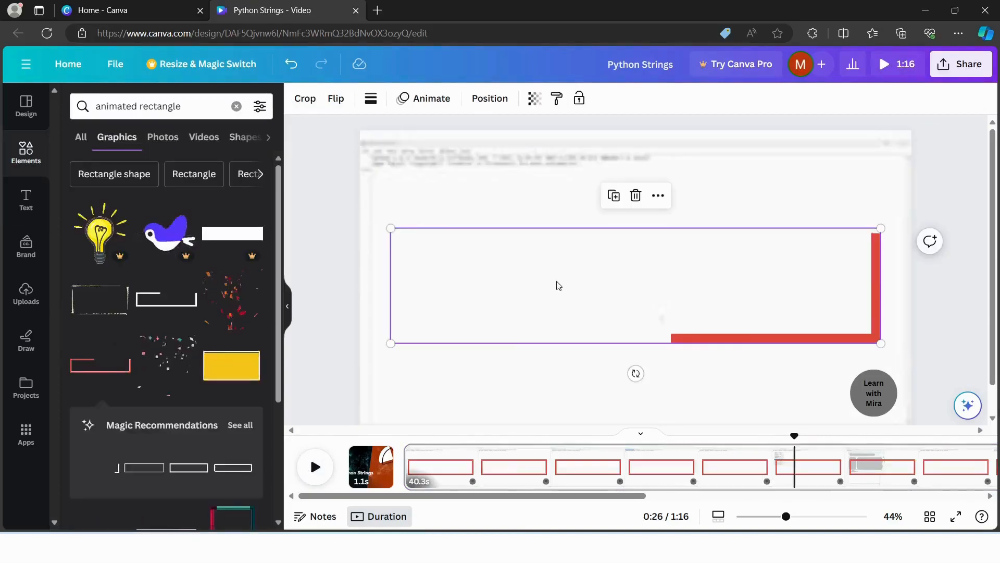
Shrink the red animated rectangle on page 2 and position it around the Save and Save As entries of the File menu
drag(880, 343, 473, 243)
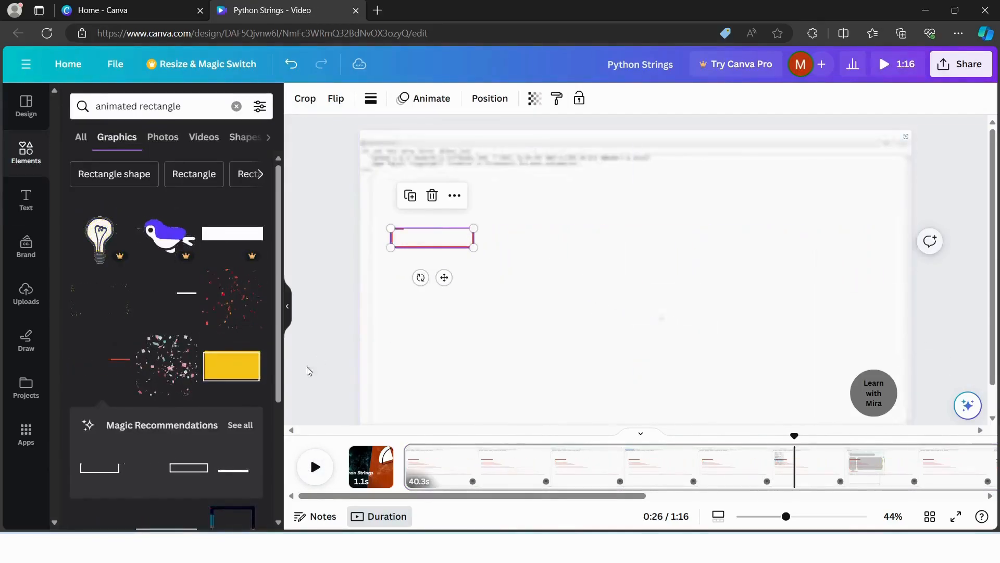
click(306, 466)
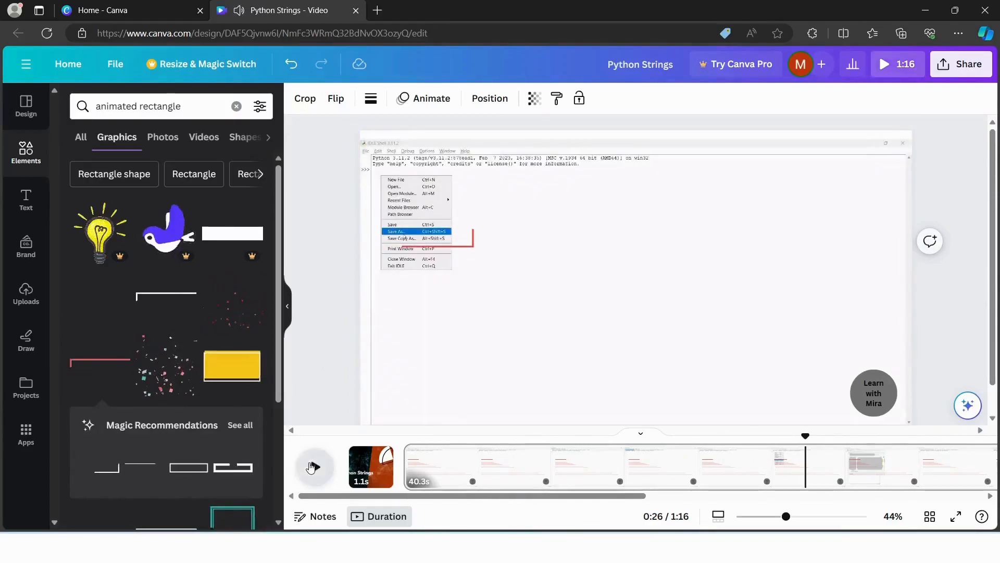
click(431, 241)
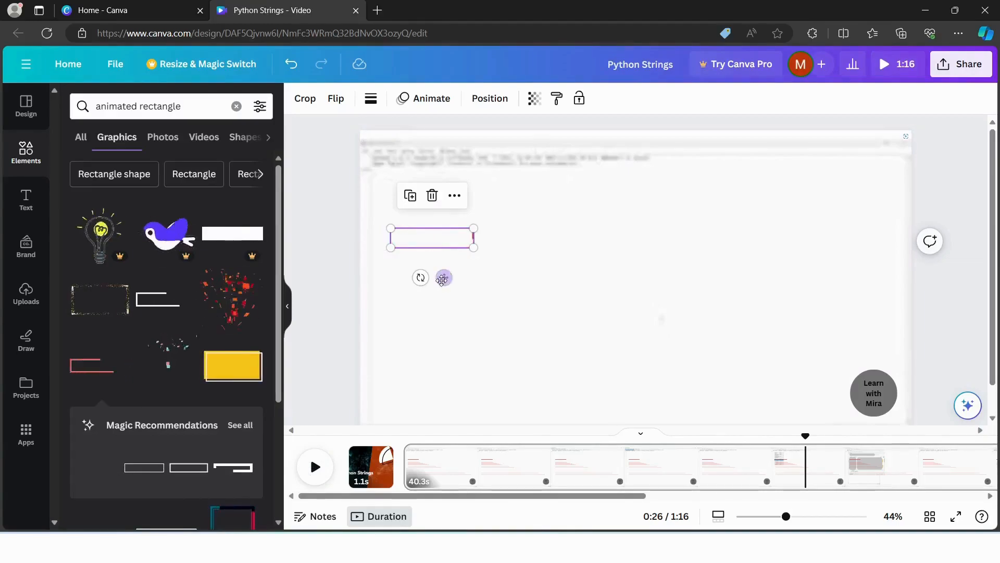
drag(444, 280, 431, 271)
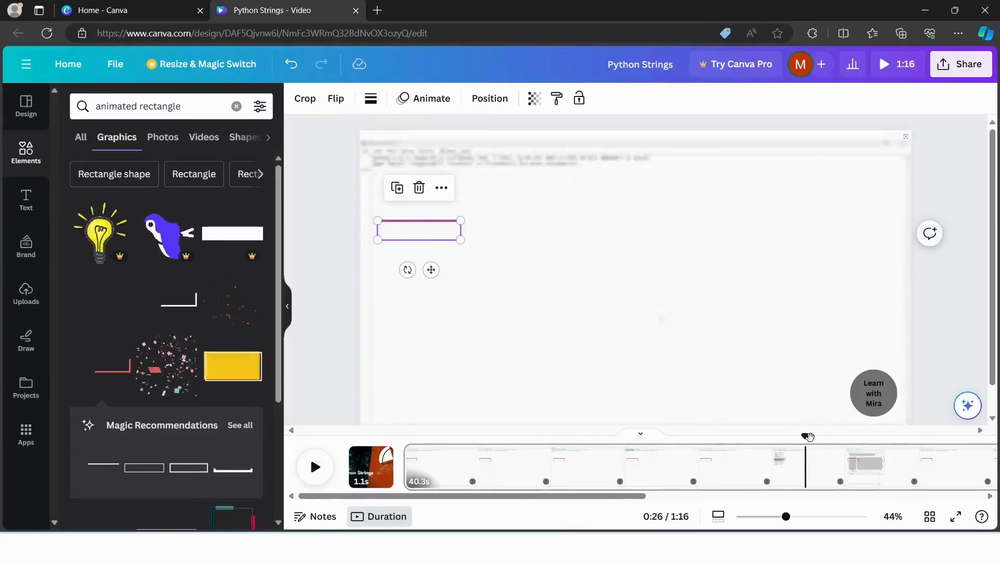
Replay page 2 from 0:24 to check the rectangle's placement, pausing at 0:27 where Save As is highlighted
drag(806, 434, 767, 434)
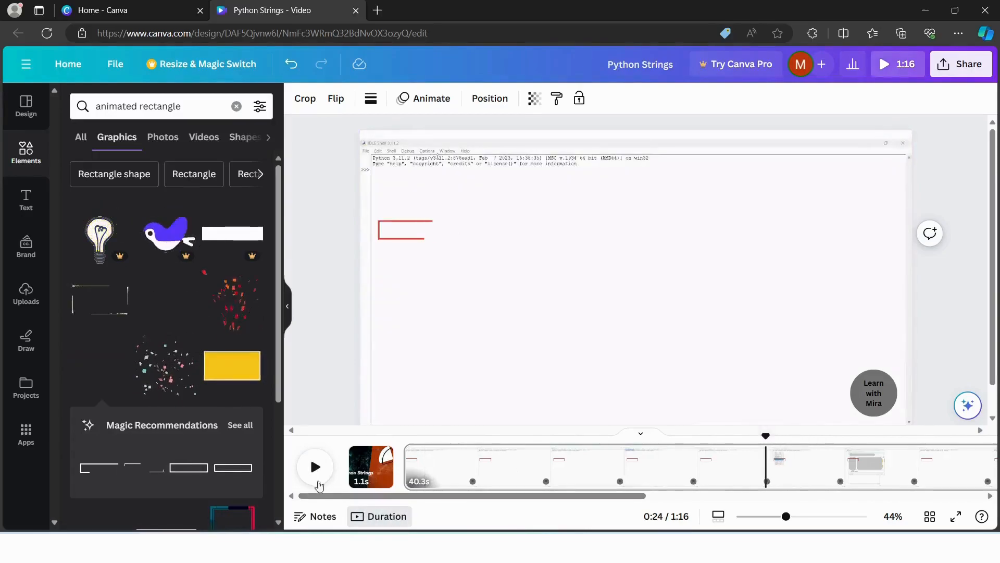
click(315, 468)
click(316, 472)
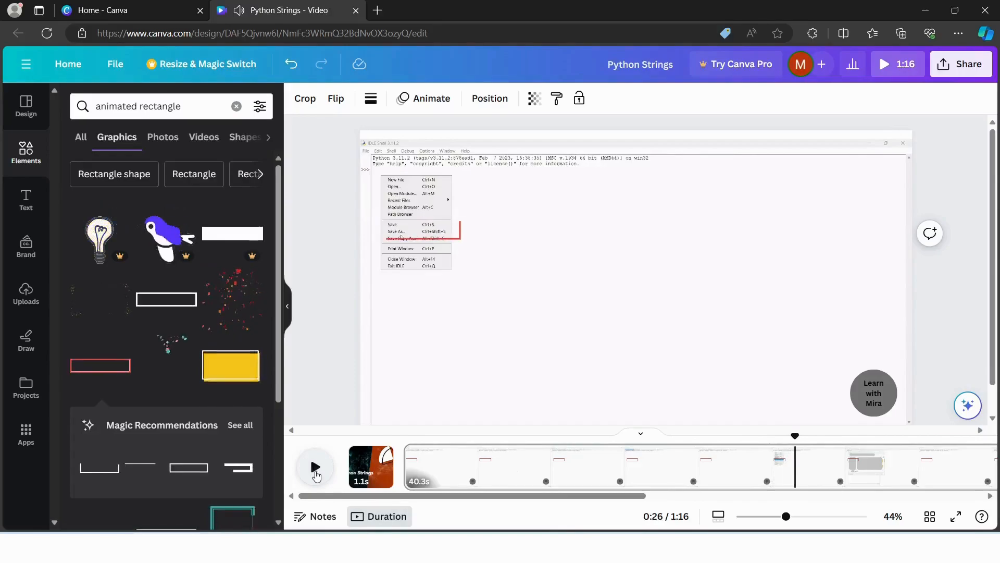
click(315, 472)
click(315, 472)
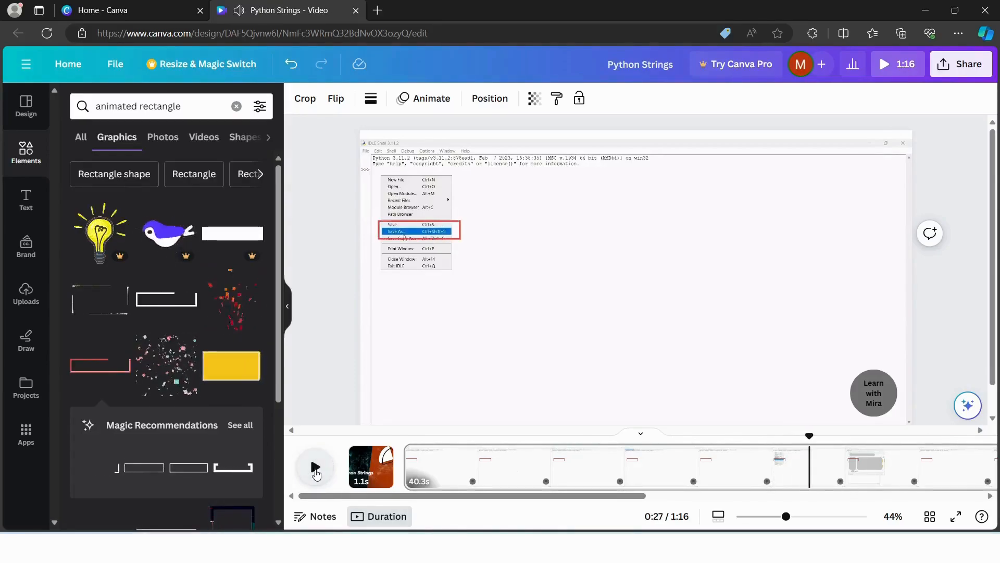
Show the timing of the red rectangle and trim its start to the playhead at 0:27
click(443, 223)
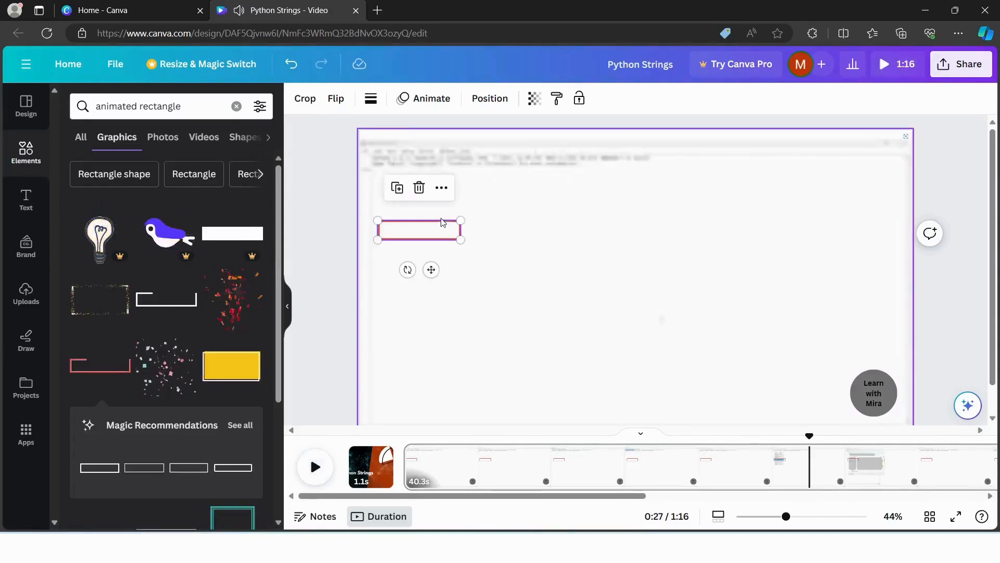
click(443, 223)
click(442, 227)
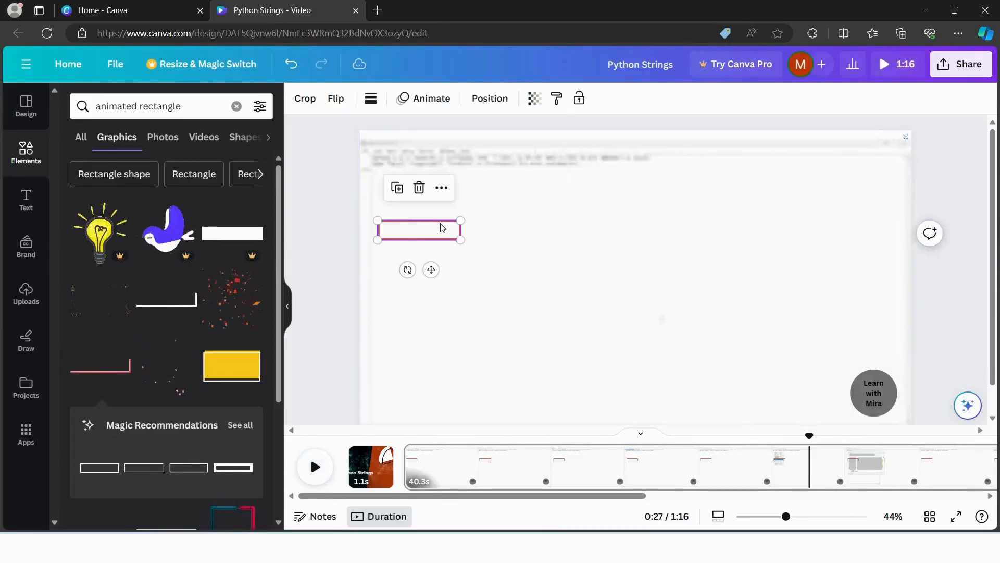
click(442, 197)
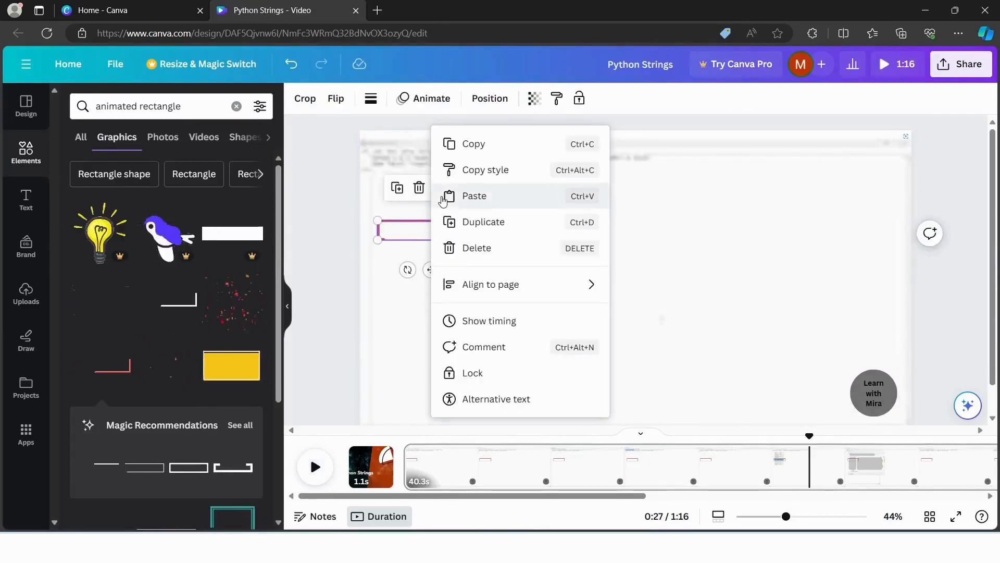
click(459, 323)
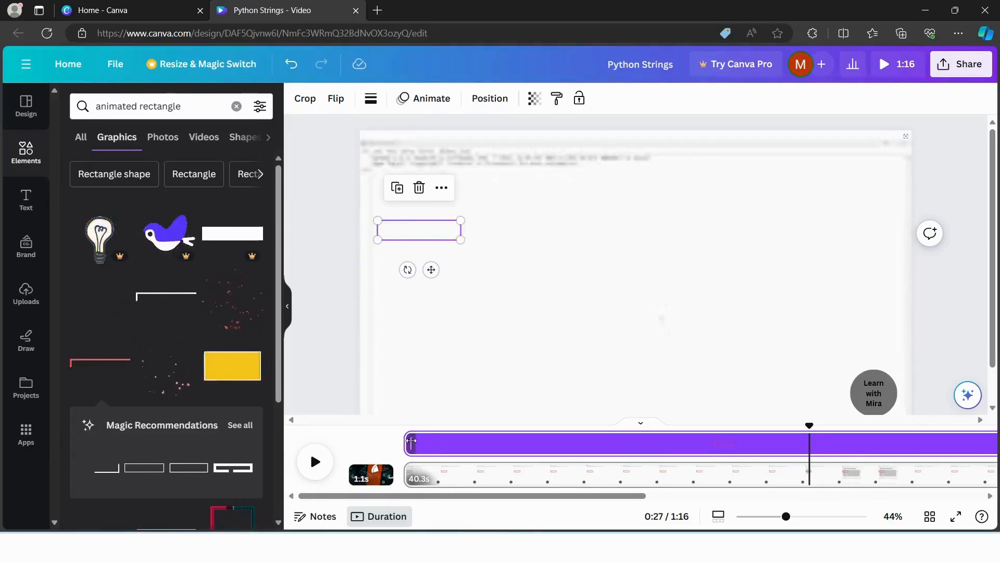
drag(412, 442, 817, 480)
Trim the end of the red rectangle so it disappears before the Save As dialog, and replay from 26.4 s to check
scroll(836, 490, right, 7)
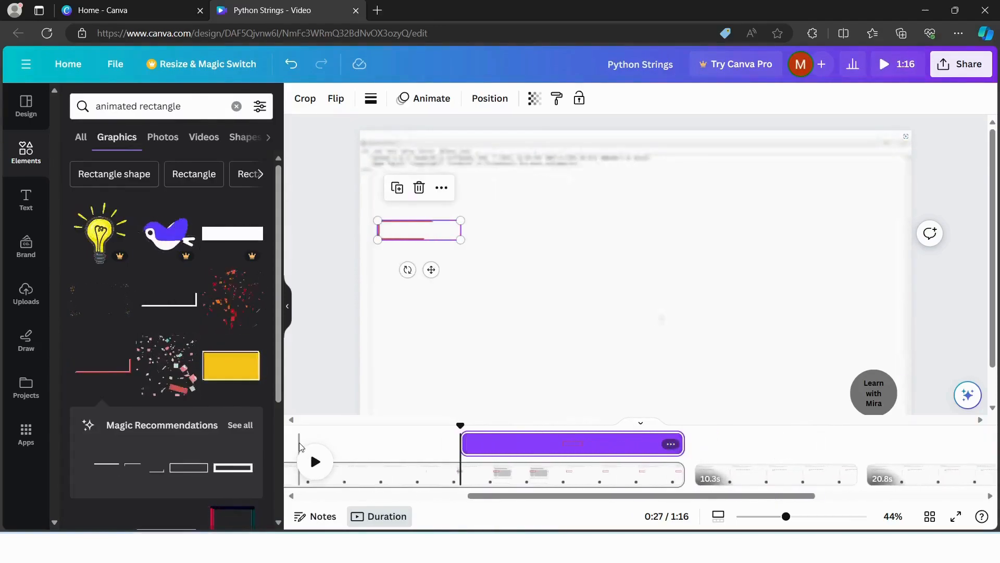
click(315, 462)
click(315, 463)
drag(683, 445, 480, 474)
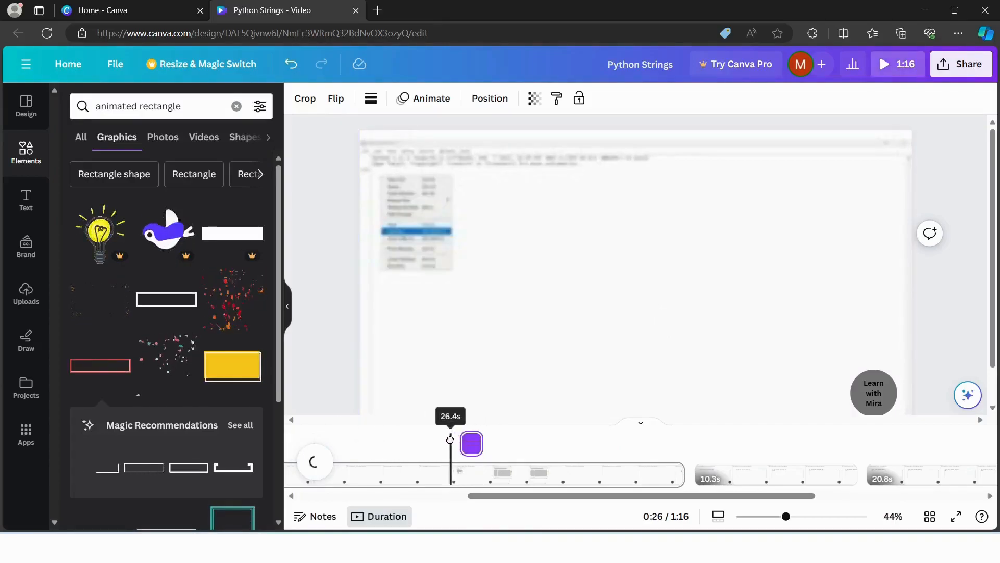
click(314, 462)
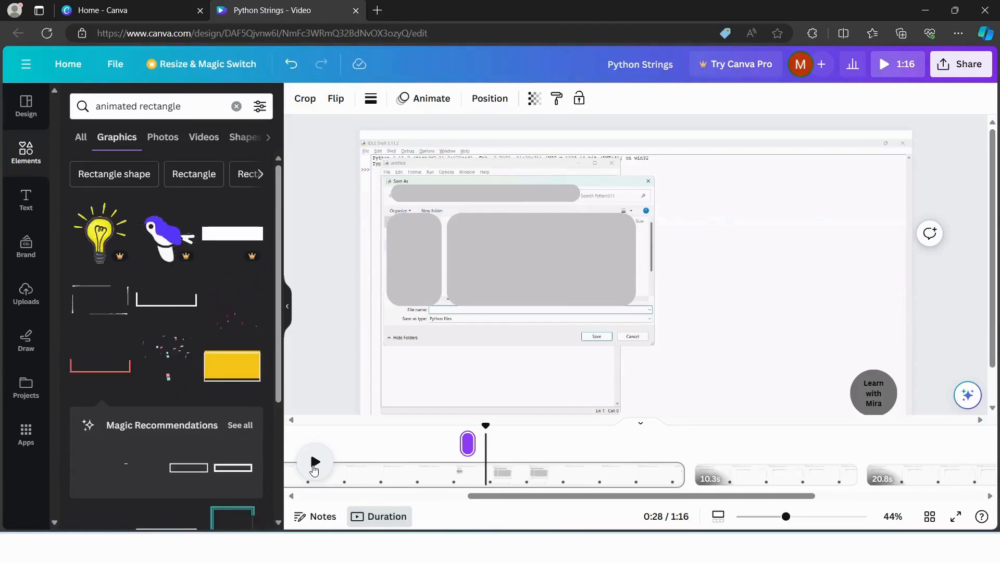
click(342, 364)
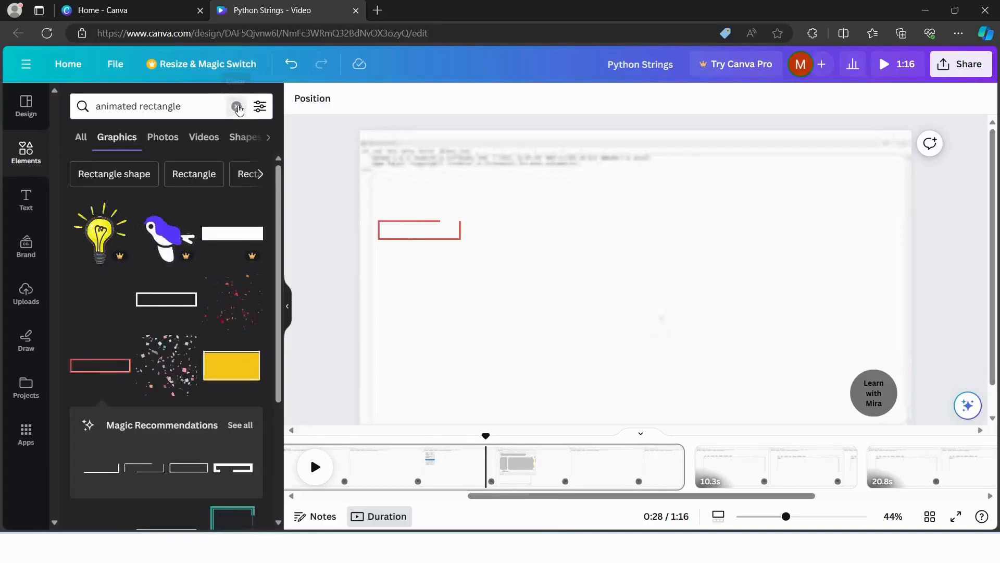
Download all 5 pages of the design as an MP4 video at 1080p
click(952, 67)
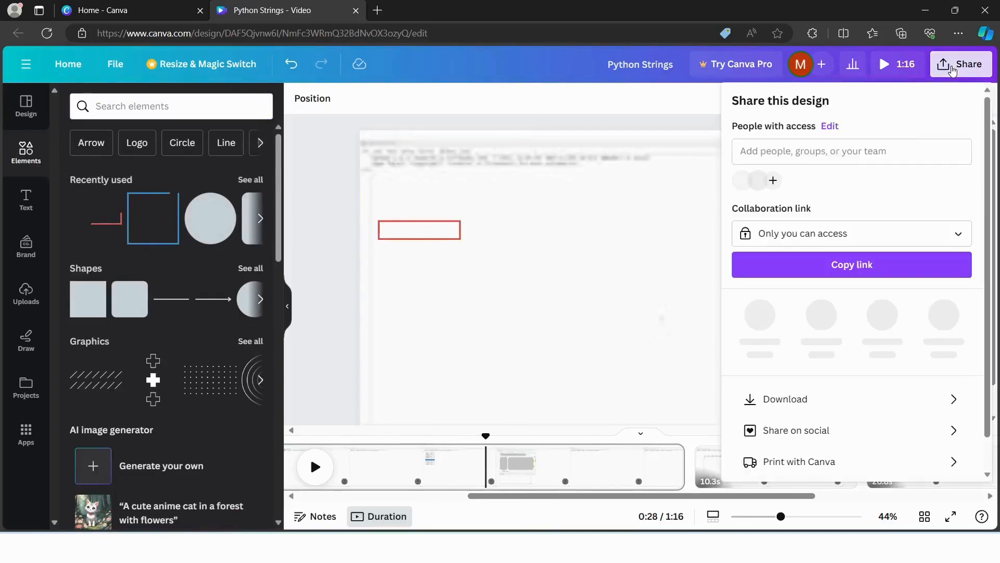
click(772, 396)
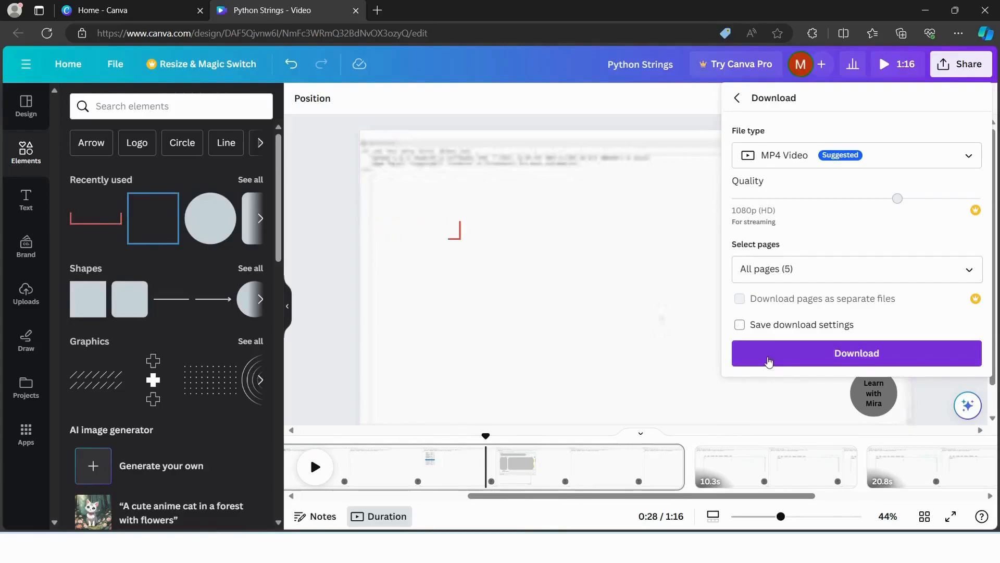
click(768, 362)
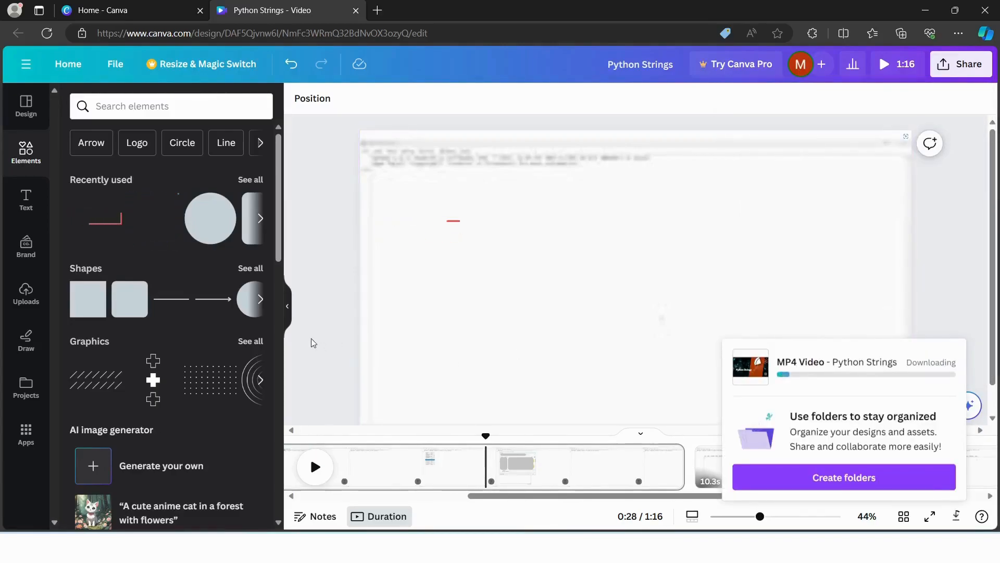